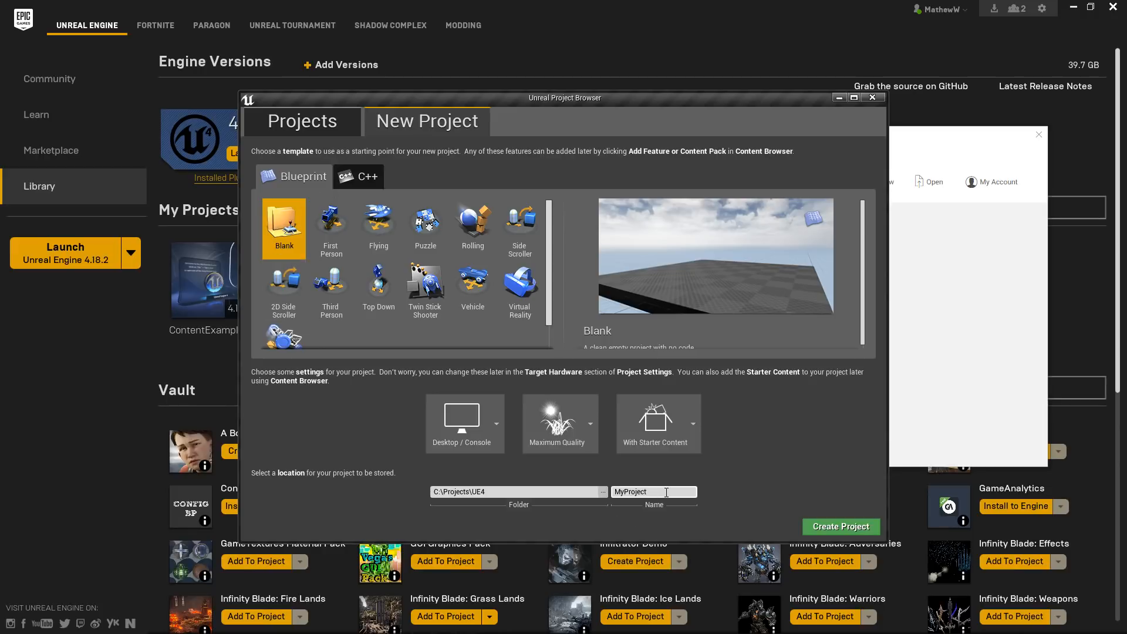
# Step: Create a blank Blueprint project named LunarLanderLive with no starter content in C:\Projects\UE4
pyautogui.click(657, 426)
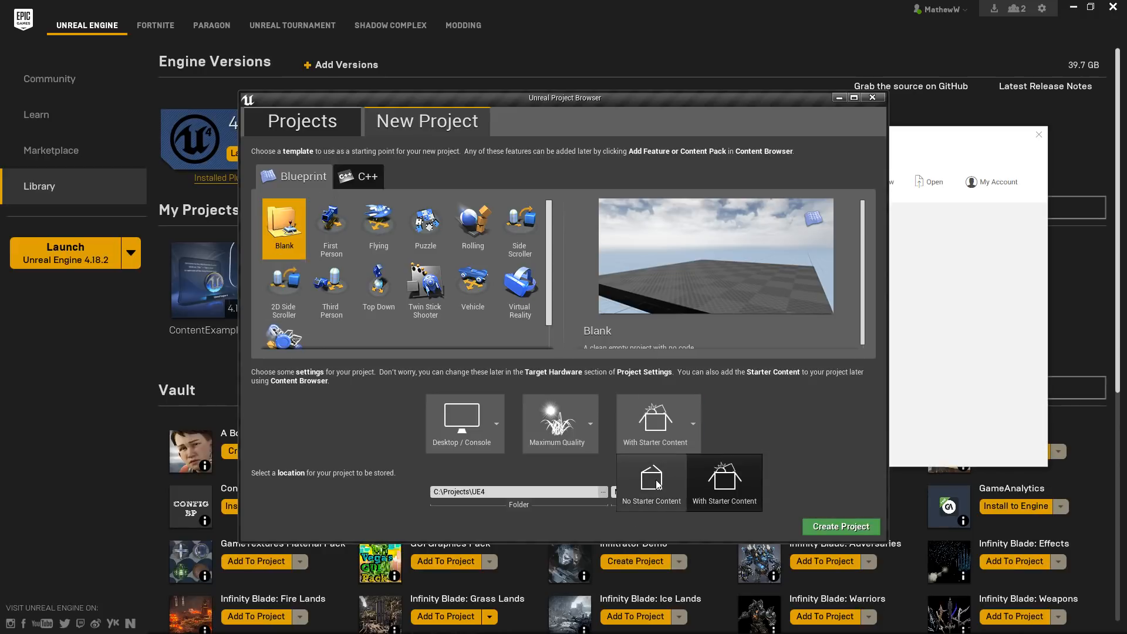
pyautogui.click(653, 484)
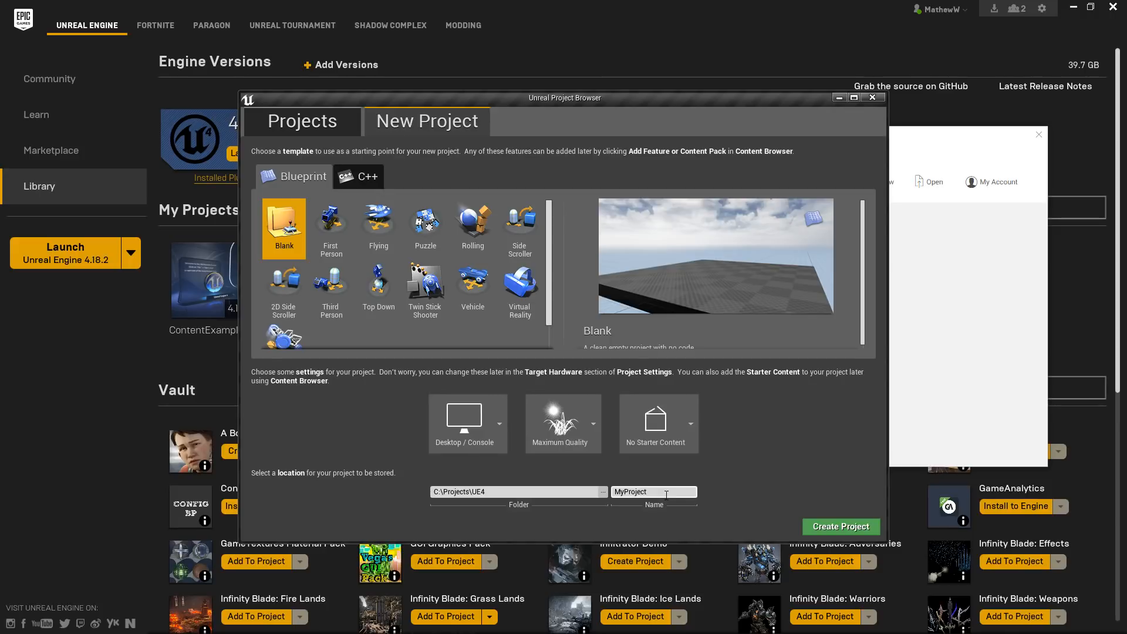
pyautogui.doubleClick(644, 493)
pyautogui.write('LunarLanderLive')
pyautogui.click(842, 524)
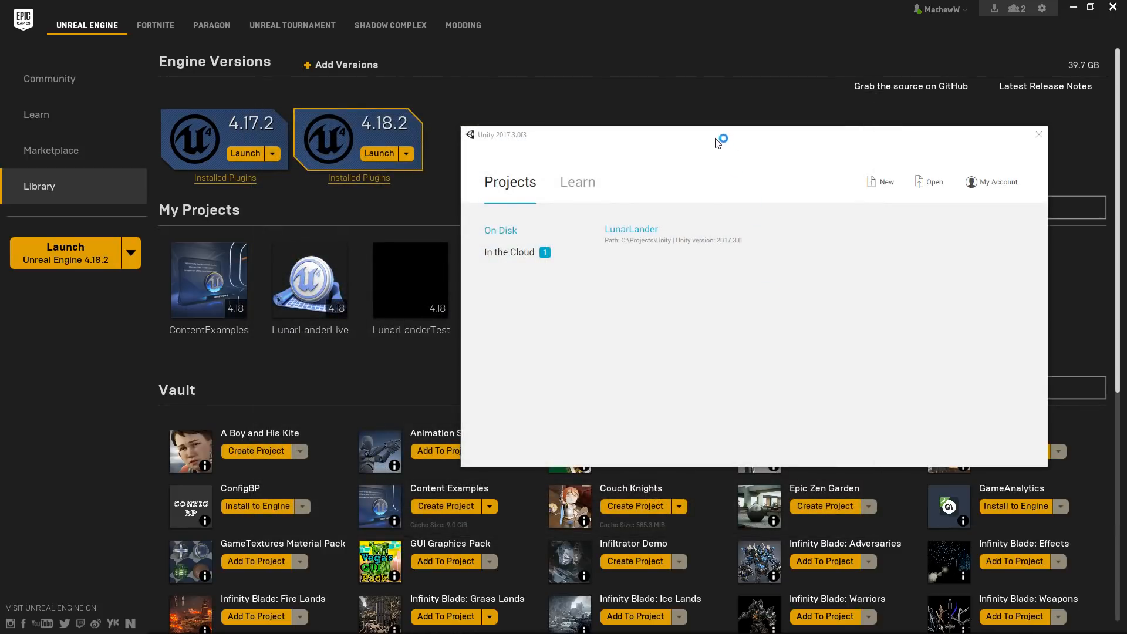
# Step: Switch to Unity and create a 3D project named LunarLanderLive in C:\Projects\Unity
pyautogui.moveTo(716, 141); pyautogui.dragTo(573, 144)
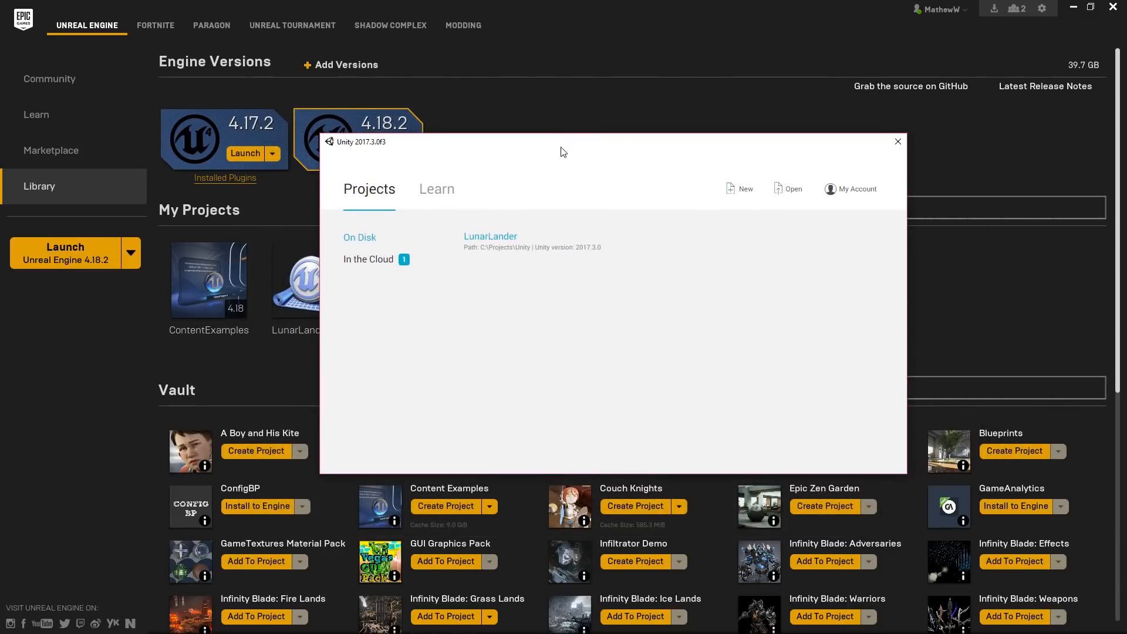
pyautogui.click(742, 195)
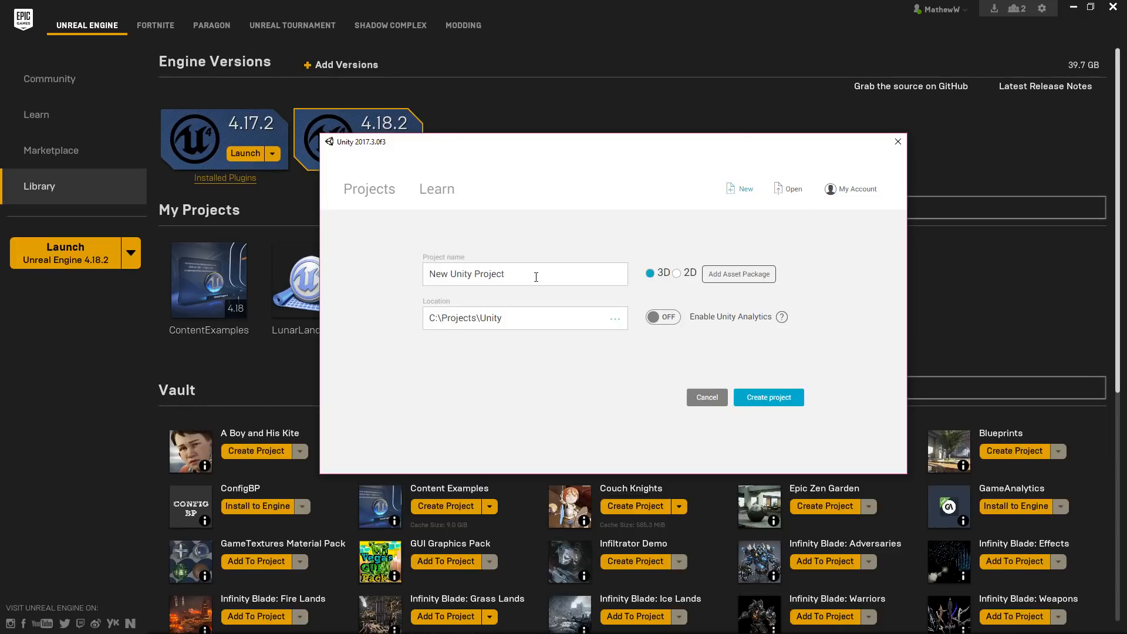
pyautogui.write('LunarLanderLiv')
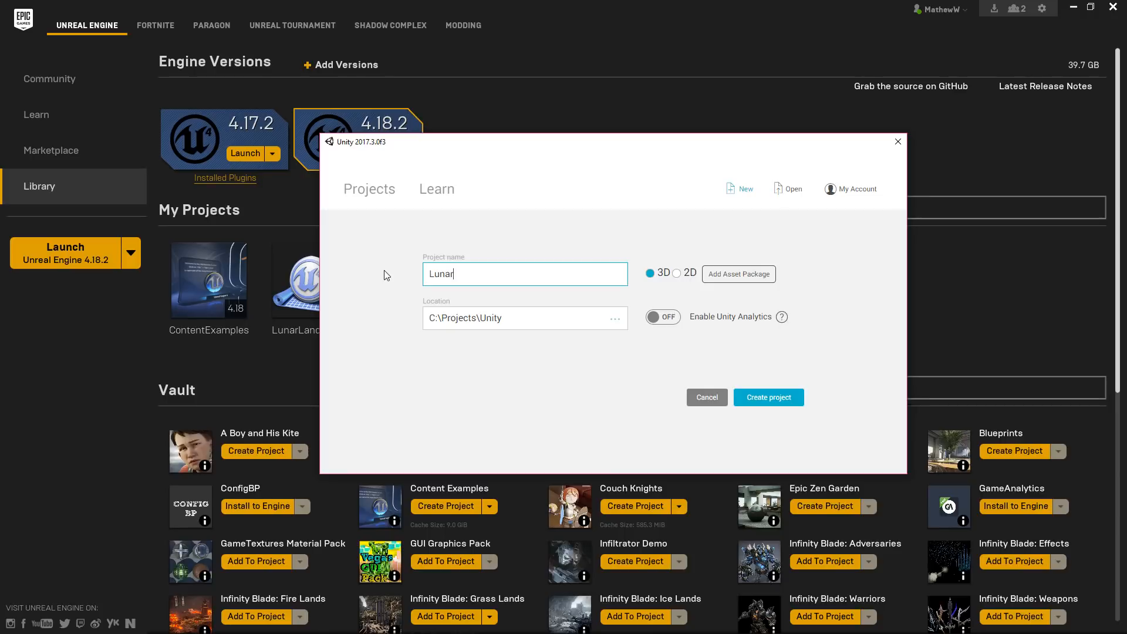
pyautogui.write('e')
pyautogui.click(772, 401)
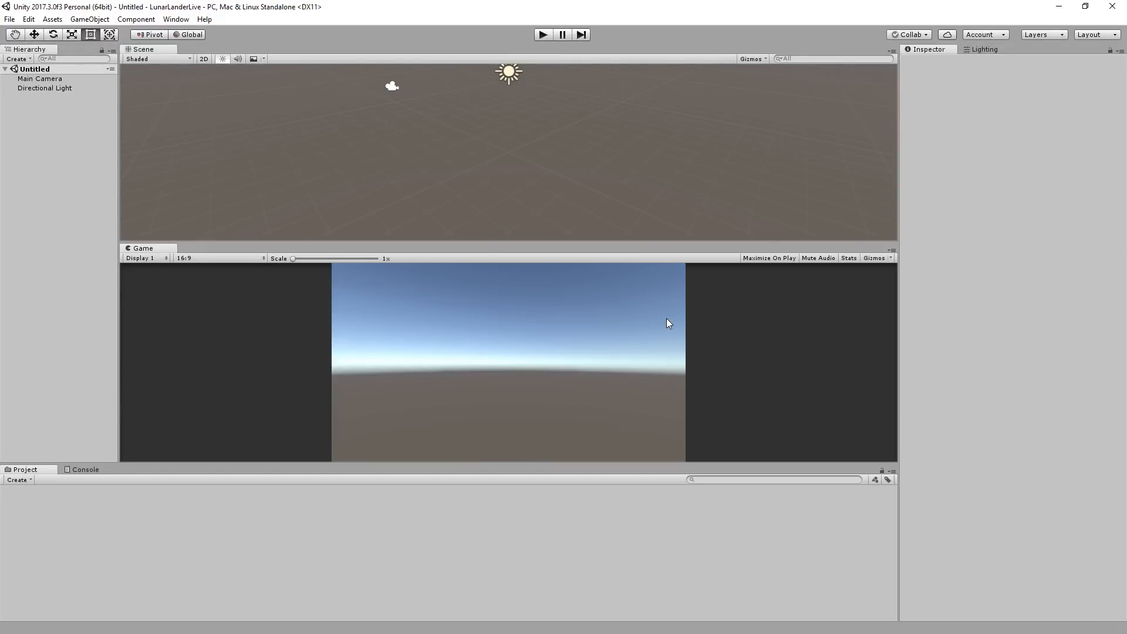
# Step: Revert all Unity window layouts to factory settings and make the Project area shorter to enlarge the Scene view
pyautogui.click(28, 19)
pyautogui.moveTo(179, 26)
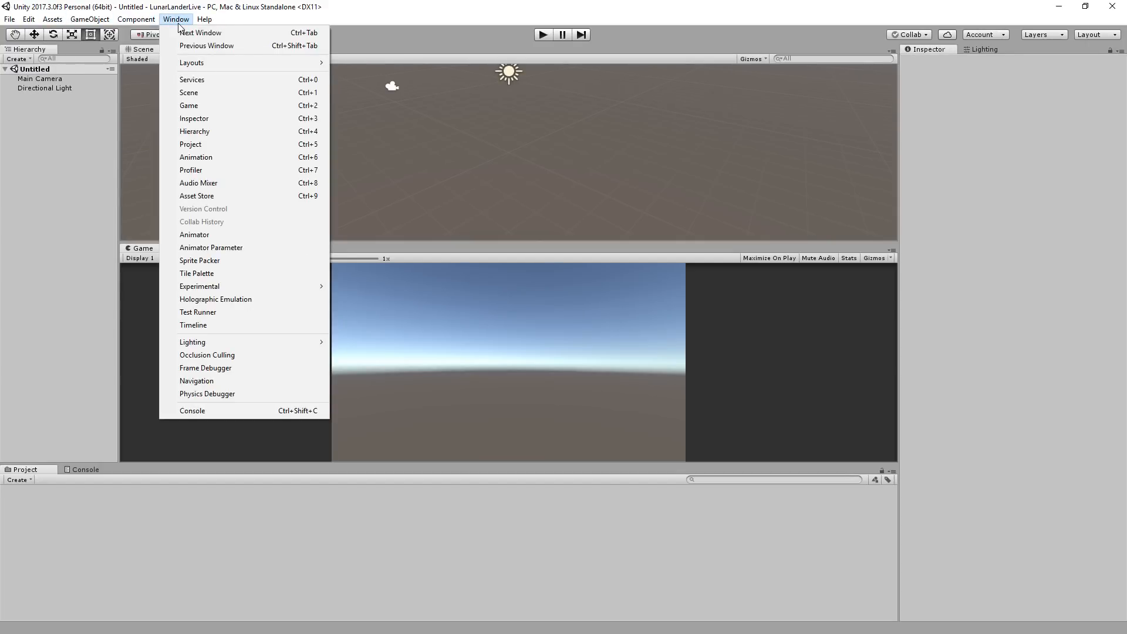
pyautogui.moveTo(9, 27)
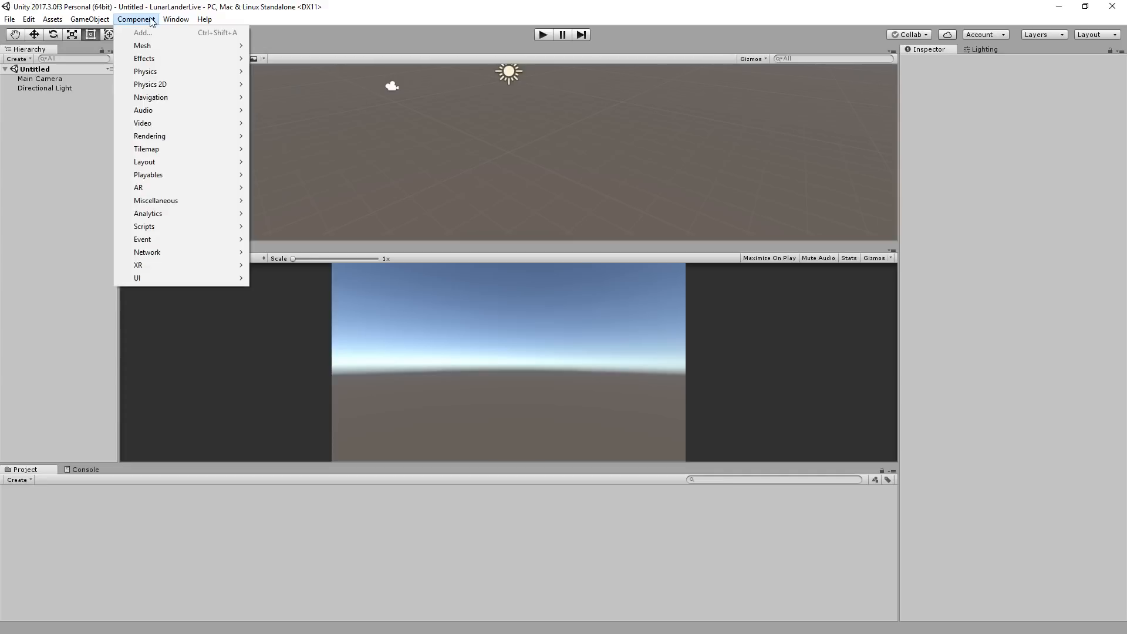
pyautogui.moveTo(218, 63)
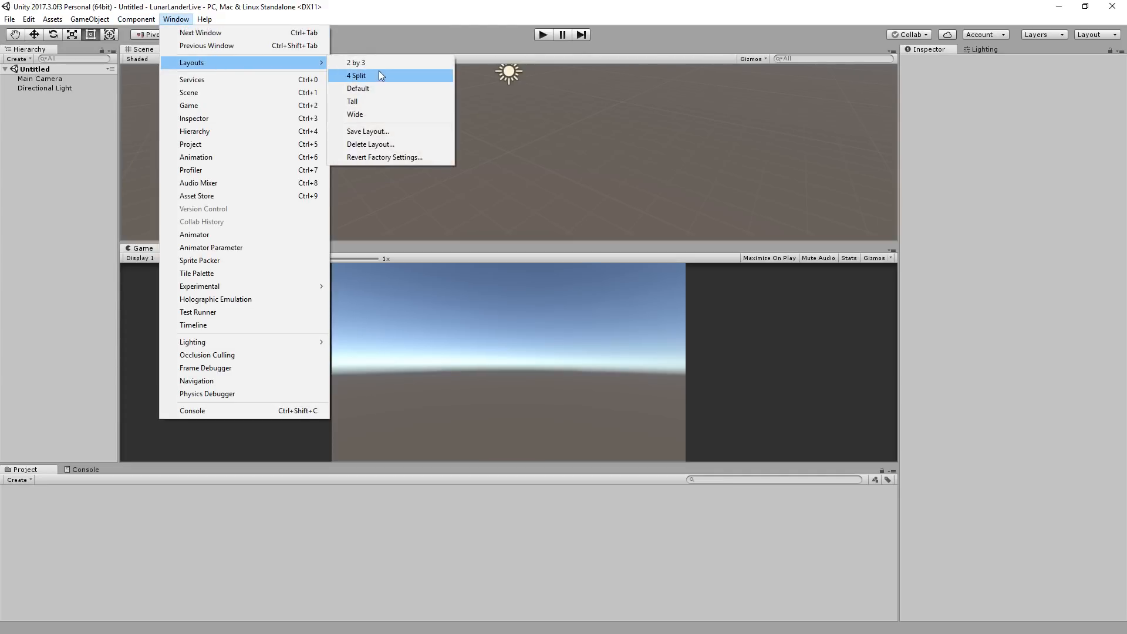
pyautogui.click(385, 159)
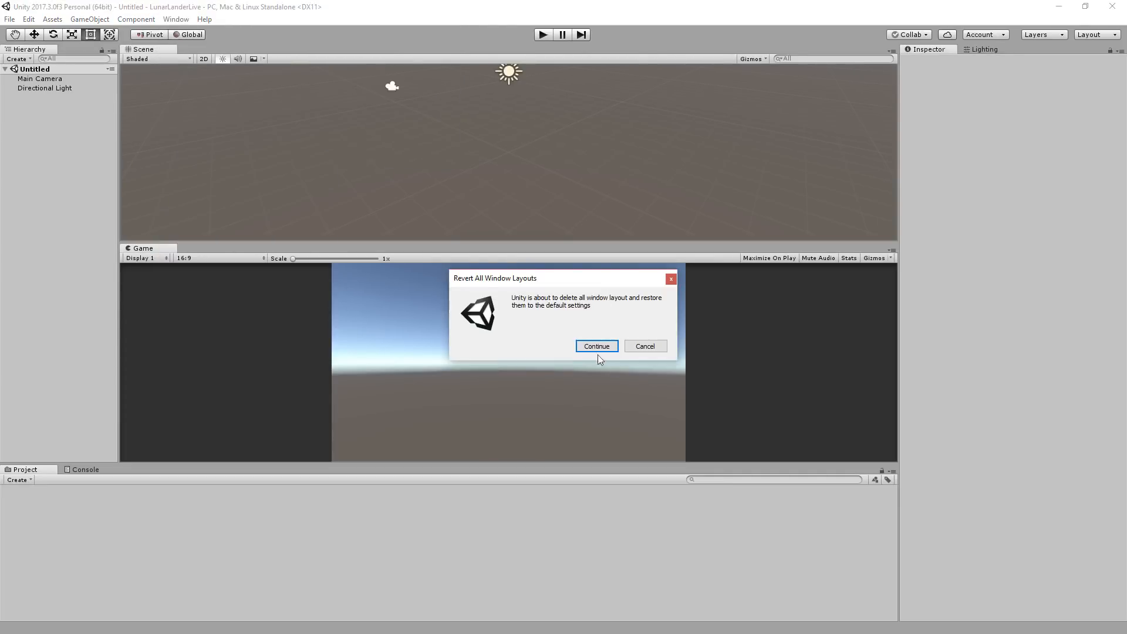
pyautogui.click(594, 347)
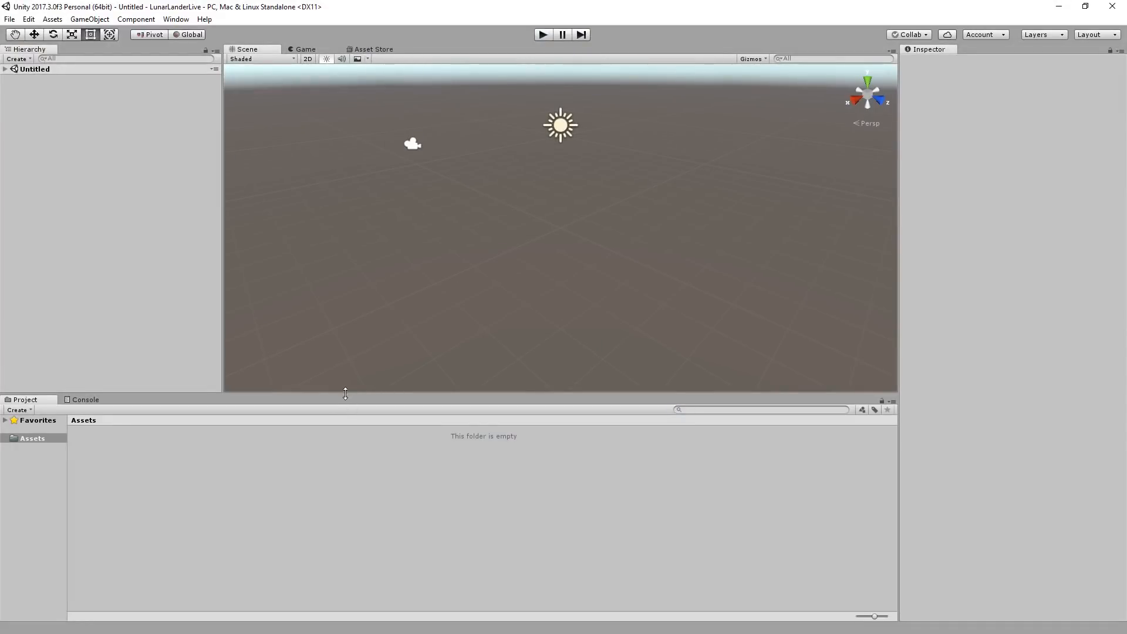
pyautogui.moveTo(345, 394); pyautogui.dragTo(352, 464)
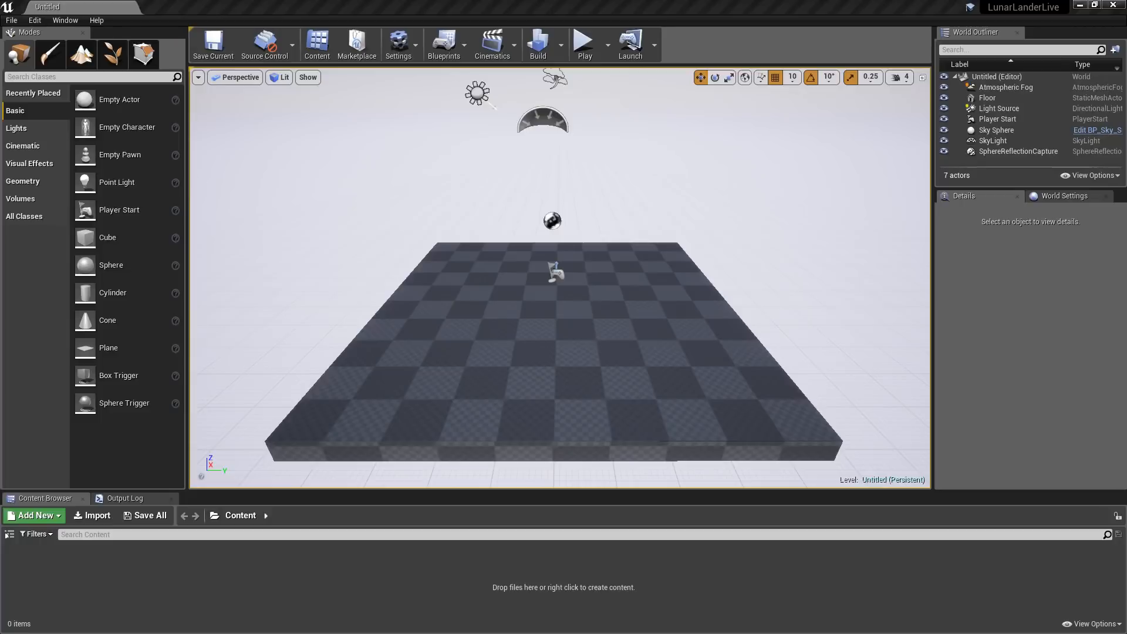
# Step: Switch to the Unreal Editor and reset its window layout to the default
pyautogui.click(70, 20)
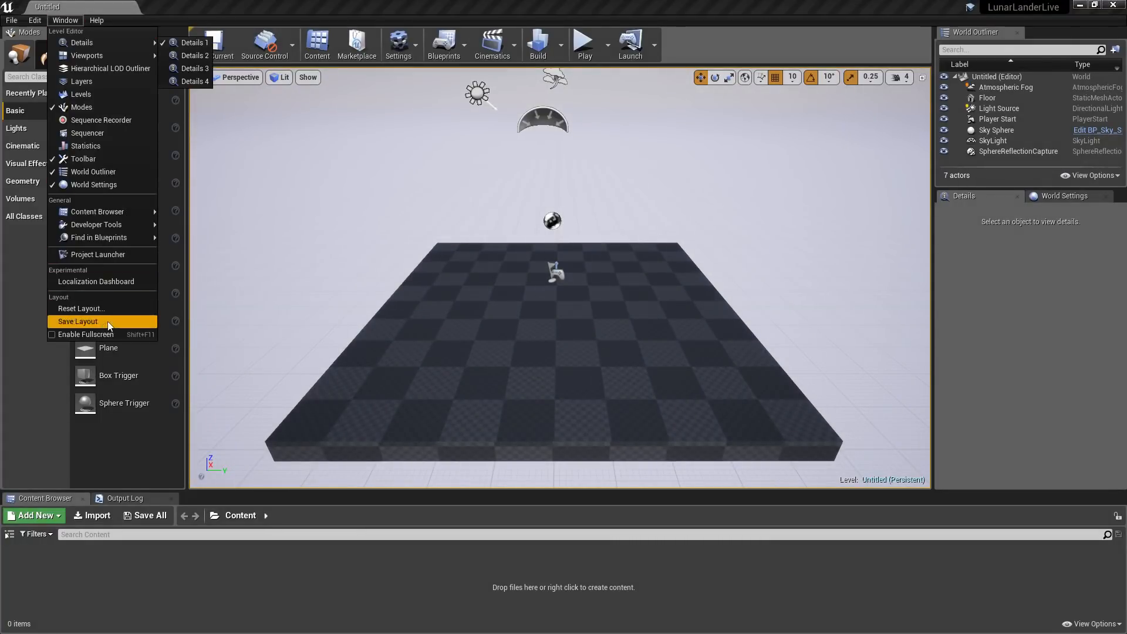
pyautogui.click(81, 308)
pyautogui.click(641, 356)
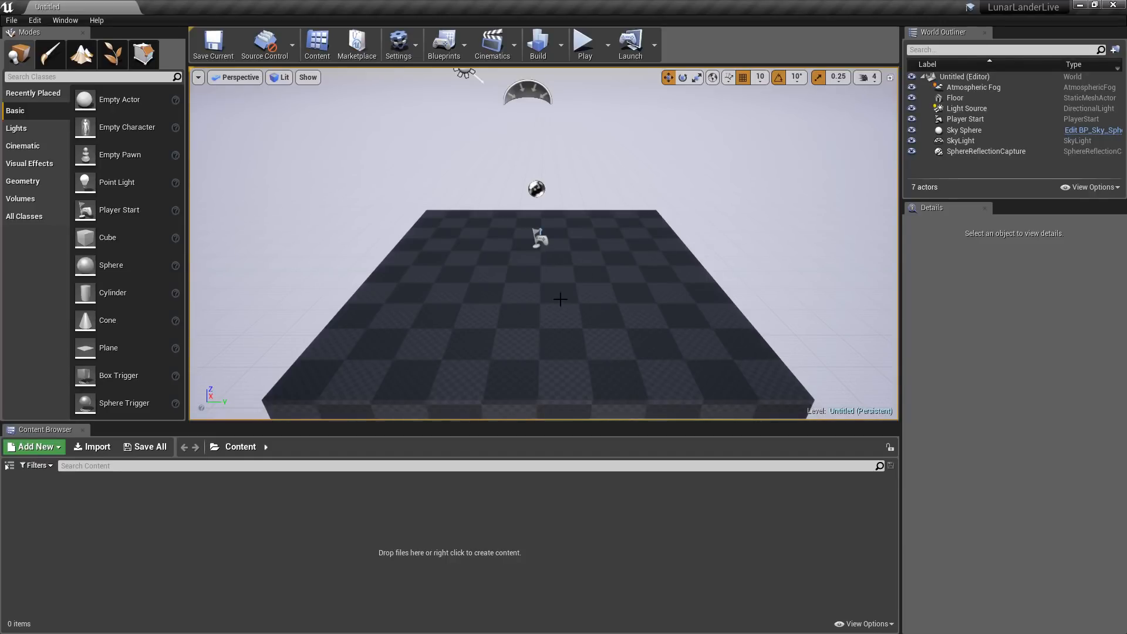
# Step: Create a new level from the empty level template
pyautogui.click(11, 20)
pyautogui.click(36, 28)
pyautogui.click(652, 256)
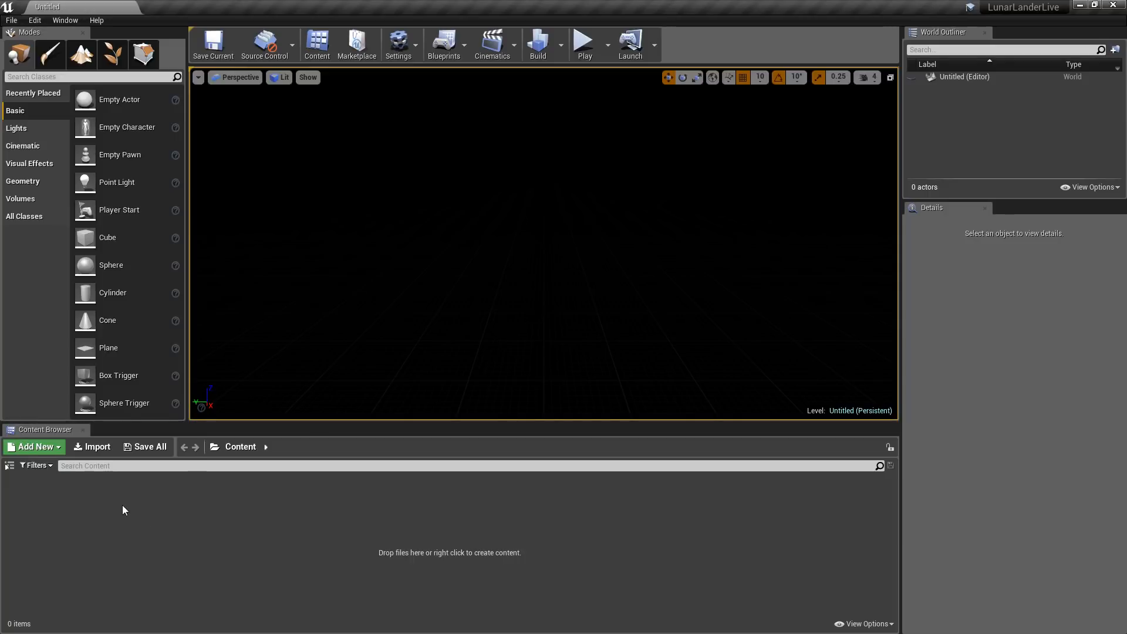
# Step: Show the folder tree of the Content Browser and add a folder named Blueprints under Content
pyautogui.click(9, 466)
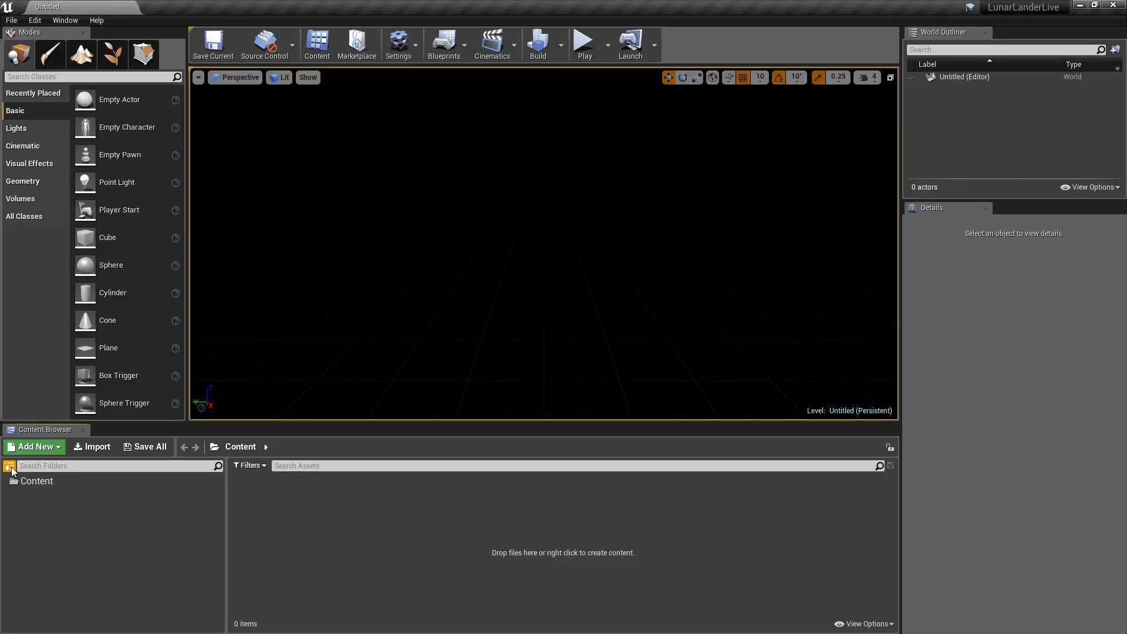
pyautogui.rightClick(45, 487)
pyautogui.click(75, 276)
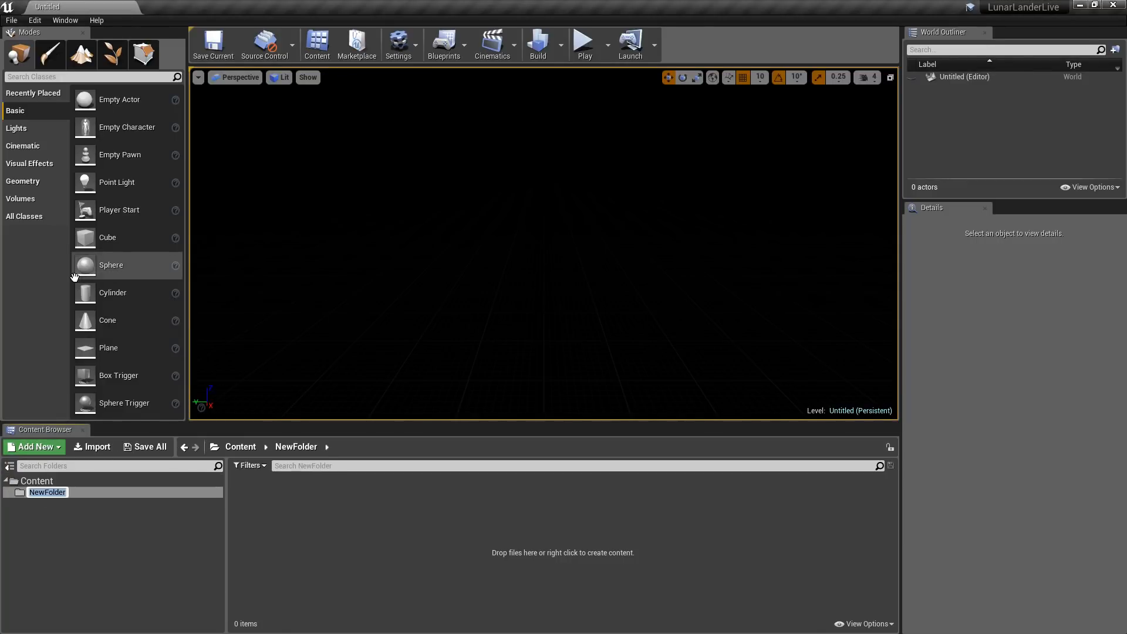
pyautogui.write('Blueprints')
pyautogui.press('Return')
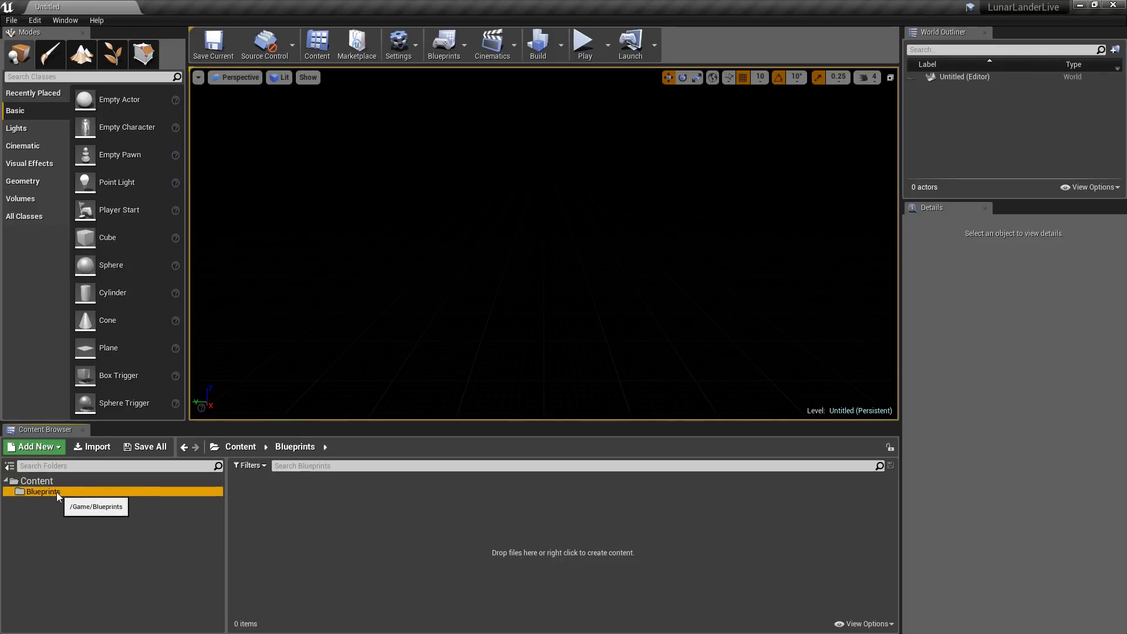
# Step: Create a Blueprint class with Pawn as parent in the Blueprints folder and name it BP_Player
pyautogui.rightClick(342, 534)
pyautogui.moveTo(388, 526)
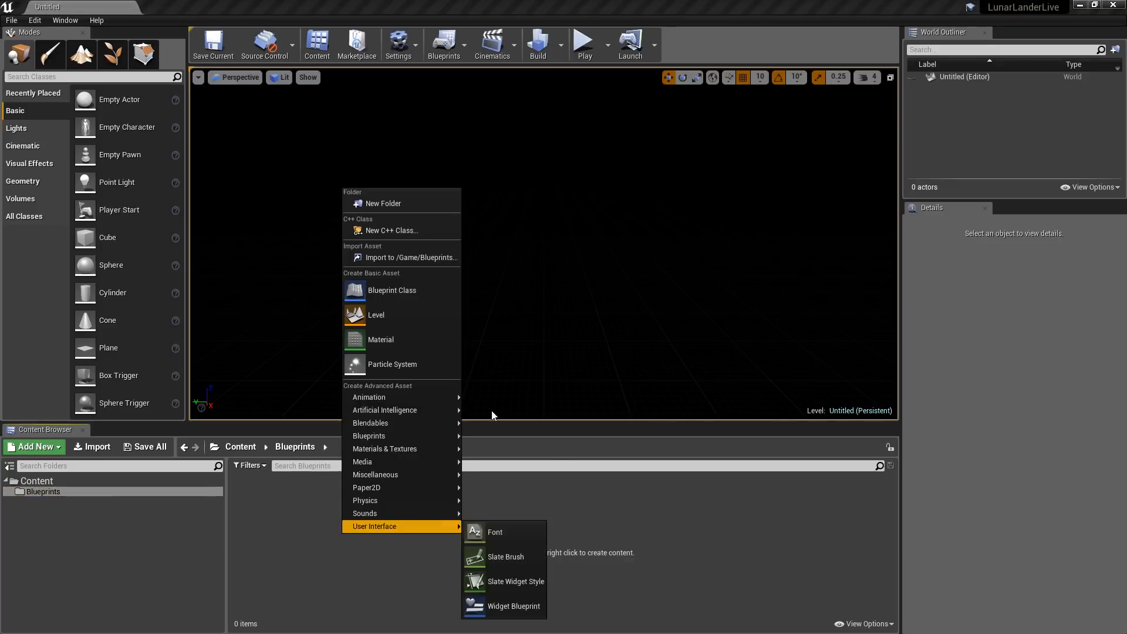
pyautogui.click(385, 291)
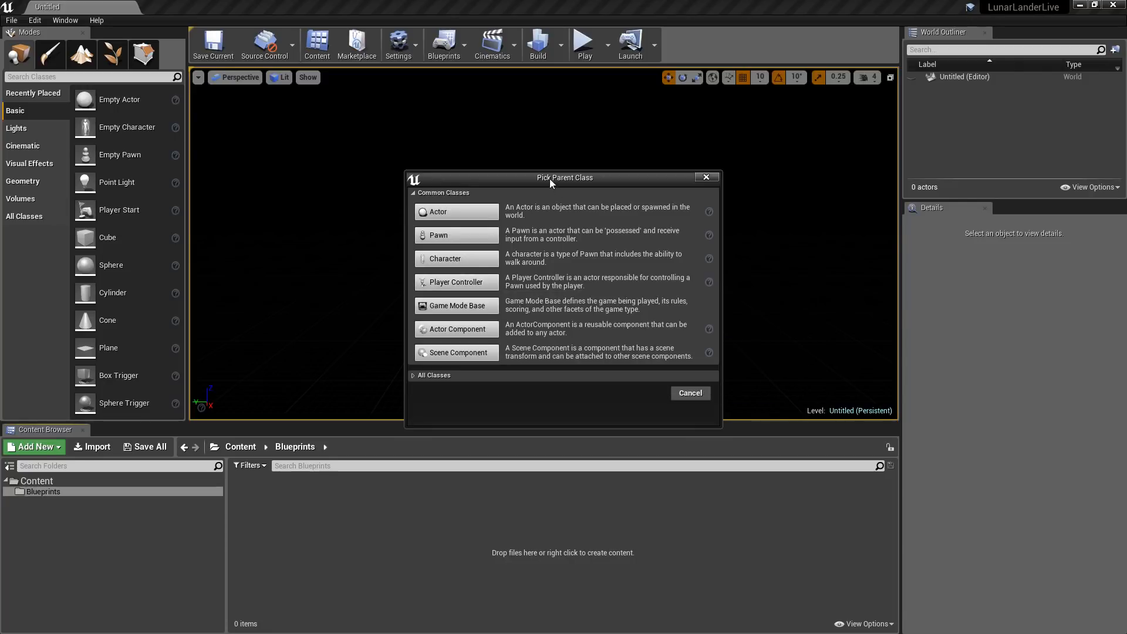
pyautogui.moveTo(550, 179); pyautogui.dragTo(525, 179)
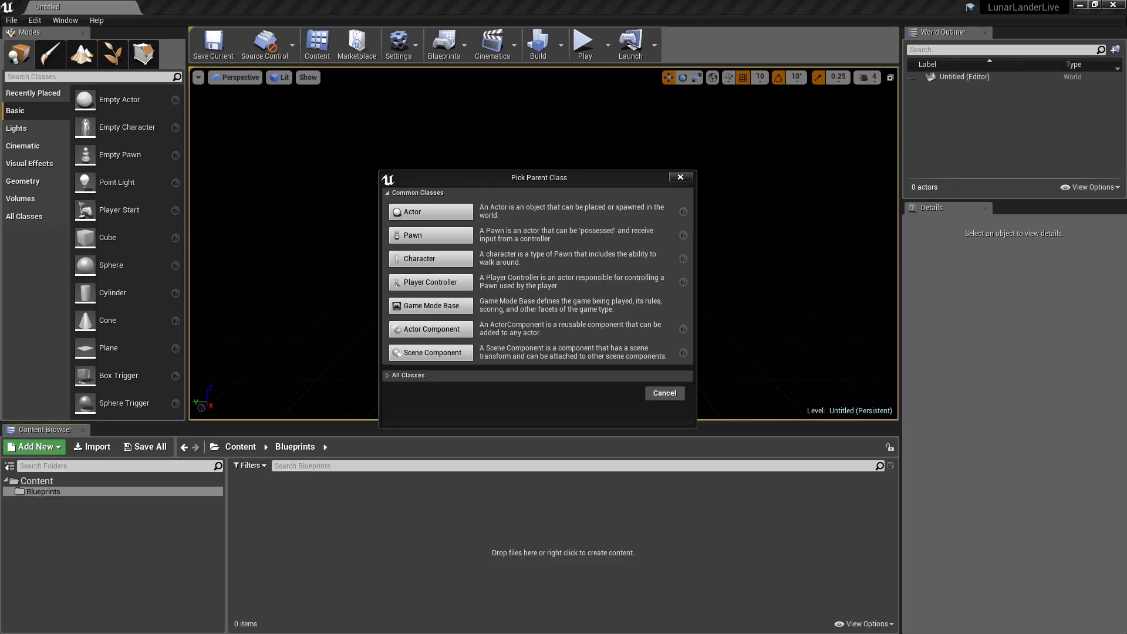
pyautogui.click(418, 239)
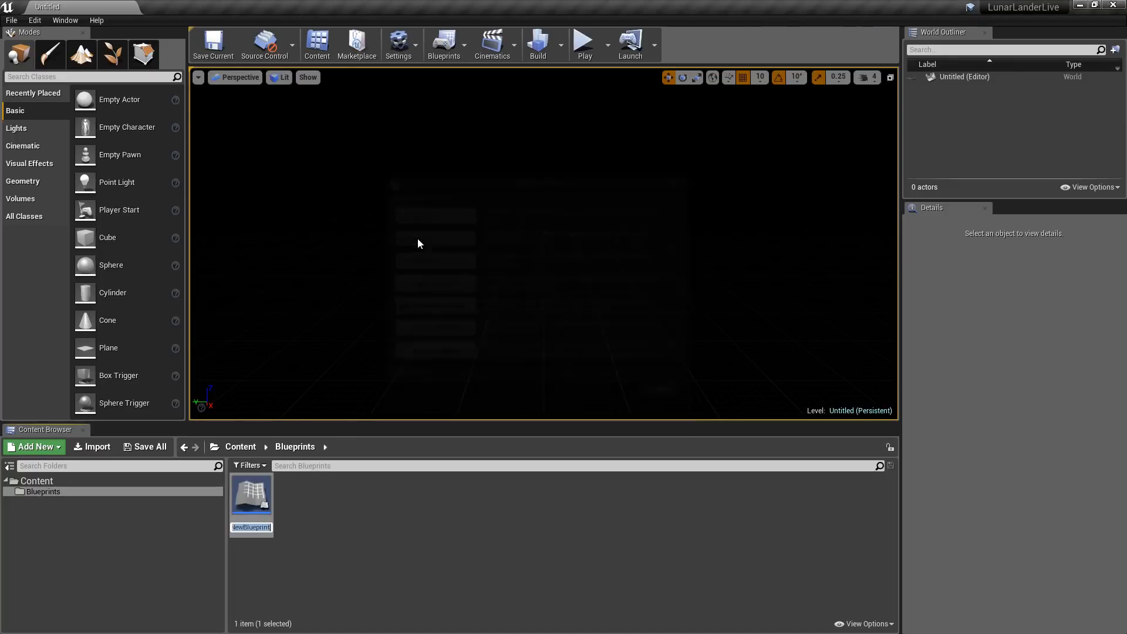
pyautogui.write('BP_Player')
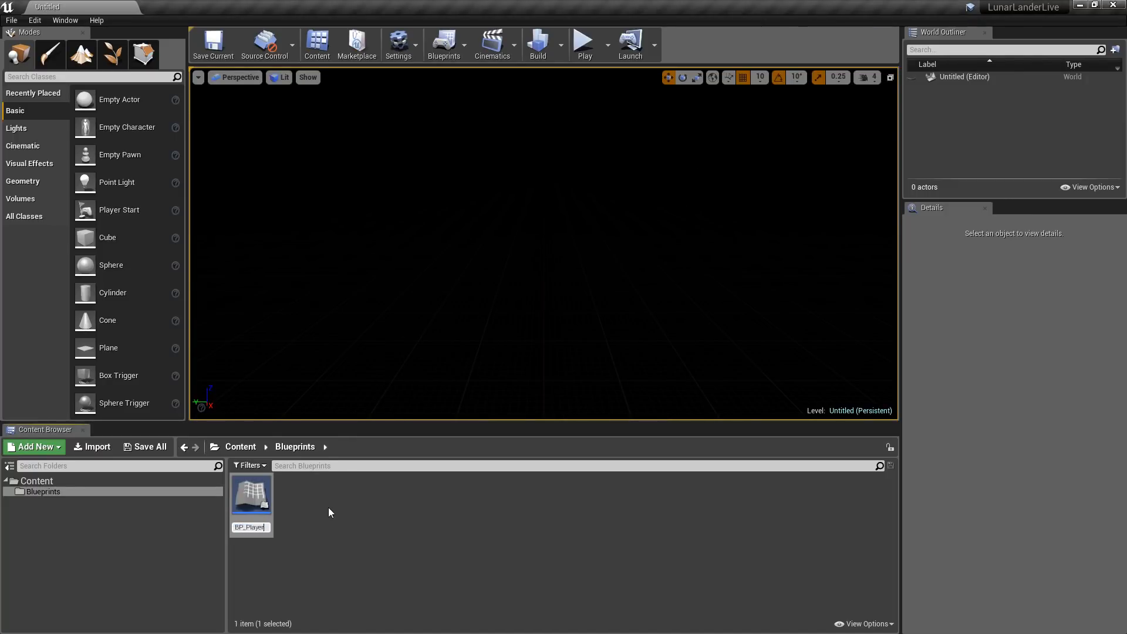
pyautogui.press('Return')
# Step: Create a Blueprint class with Actor as parent in the Blueprints folder and name it BP_Platform
pyautogui.rightClick(308, 517)
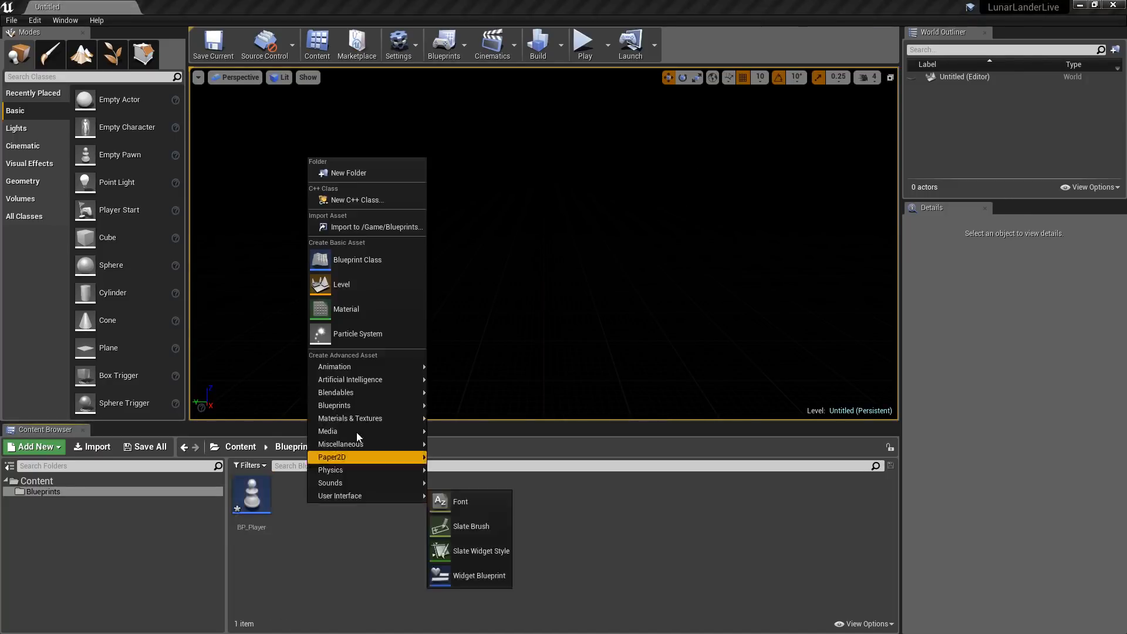
pyautogui.click(363, 259)
pyautogui.click(435, 211)
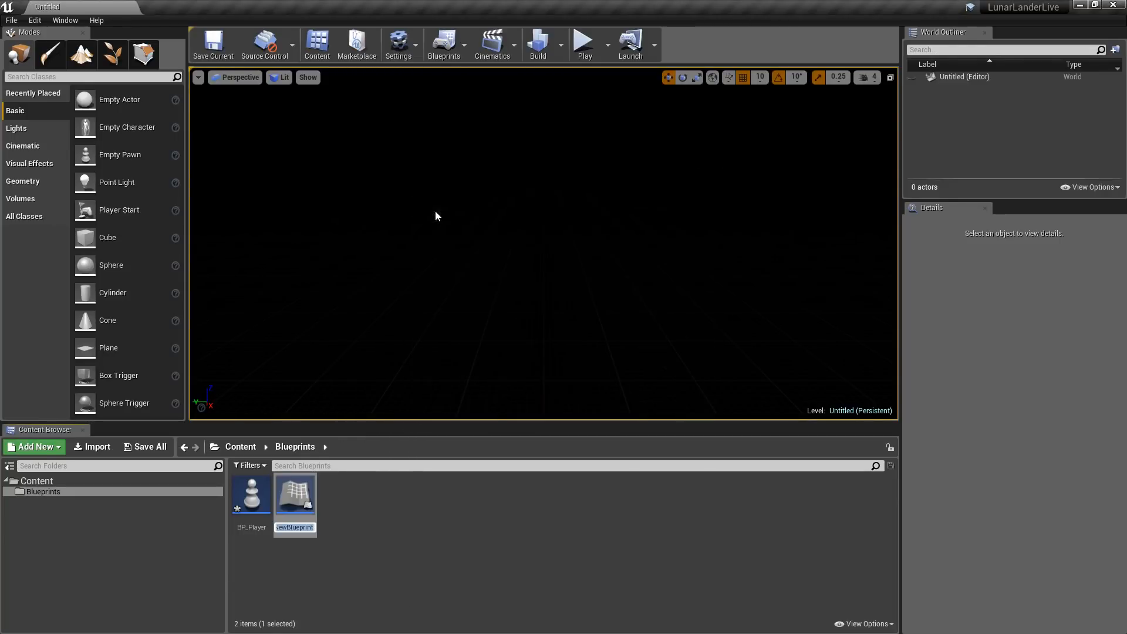
pyautogui.write('BP_Platform')
pyautogui.press('Return')
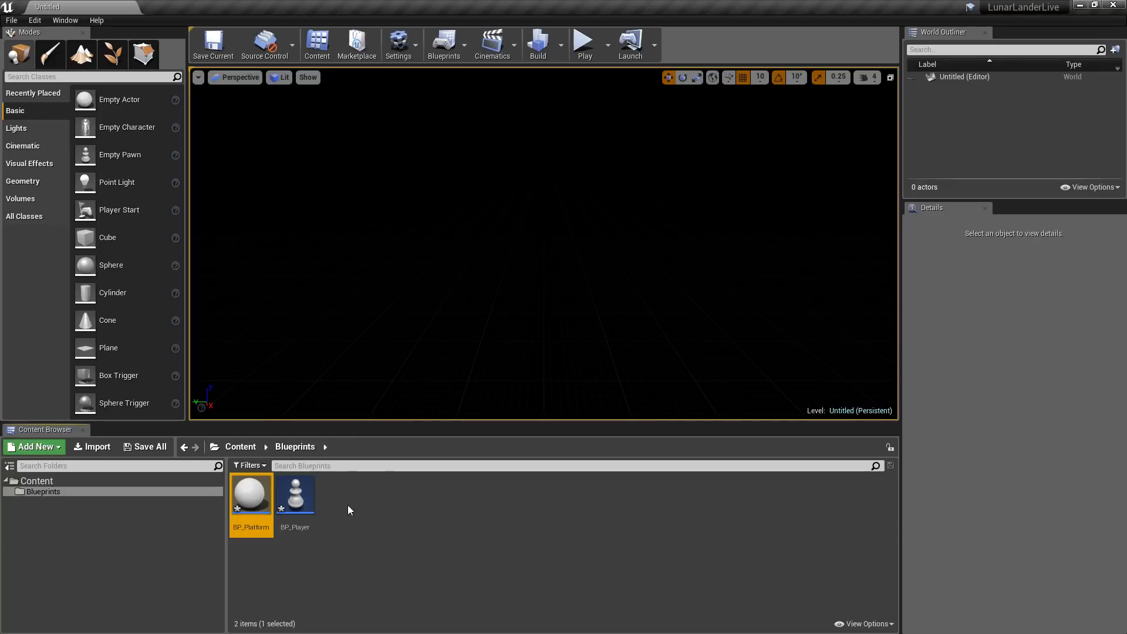
# Step: Add a Cube component named Player to BP_Player as its root in place of DefaultSceneRoot, and save the Blueprint
pyautogui.doubleClick(297, 496)
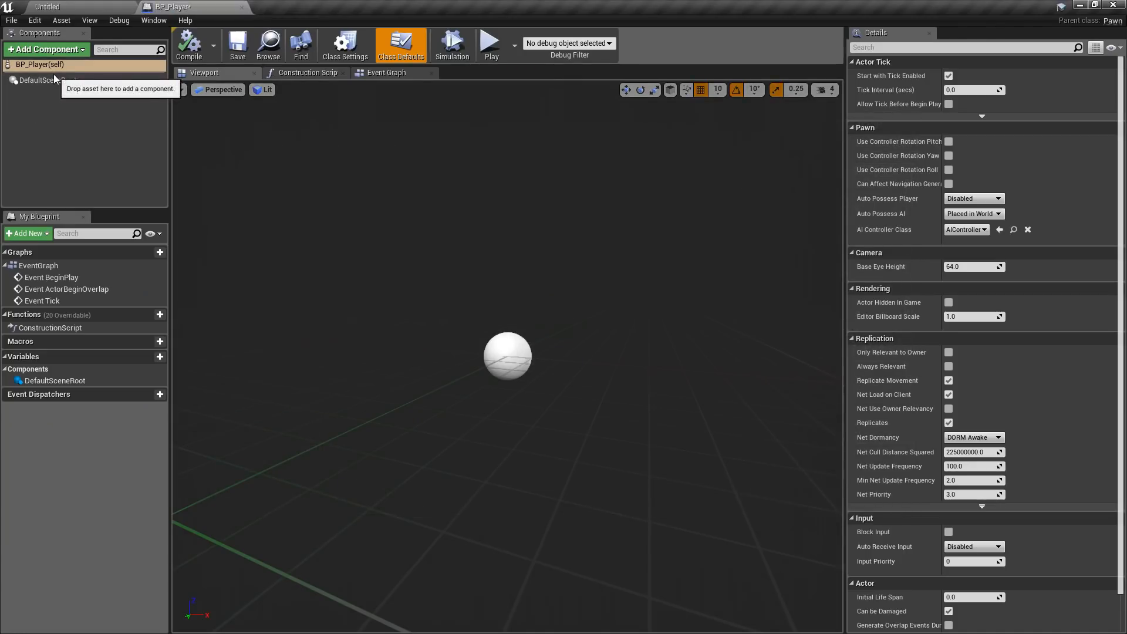
pyautogui.click(76, 50)
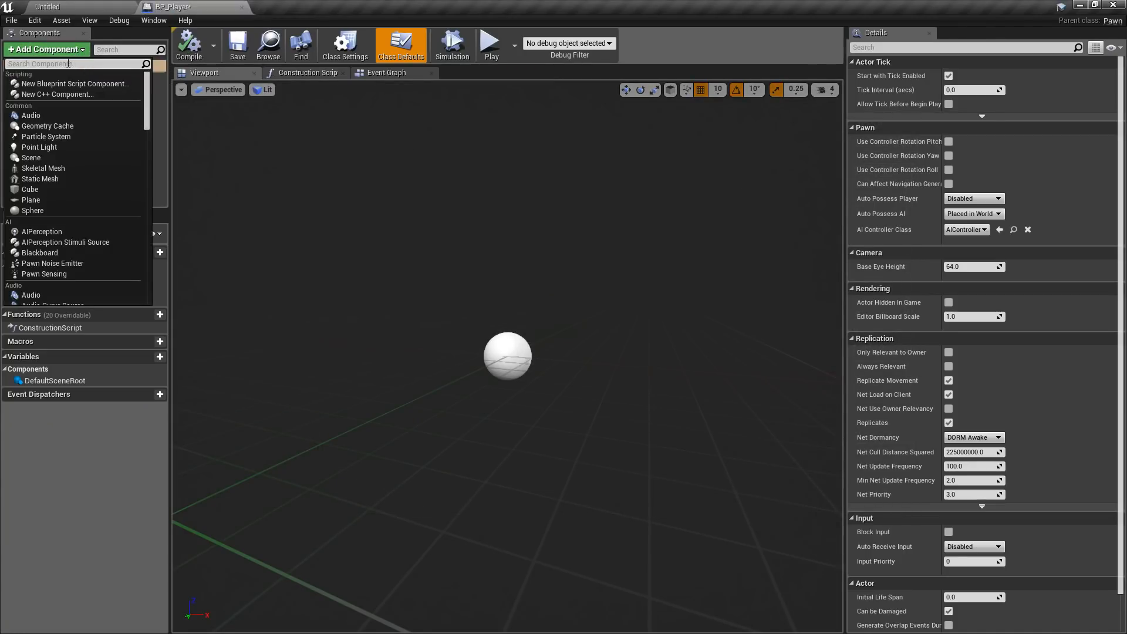
pyautogui.click(35, 191)
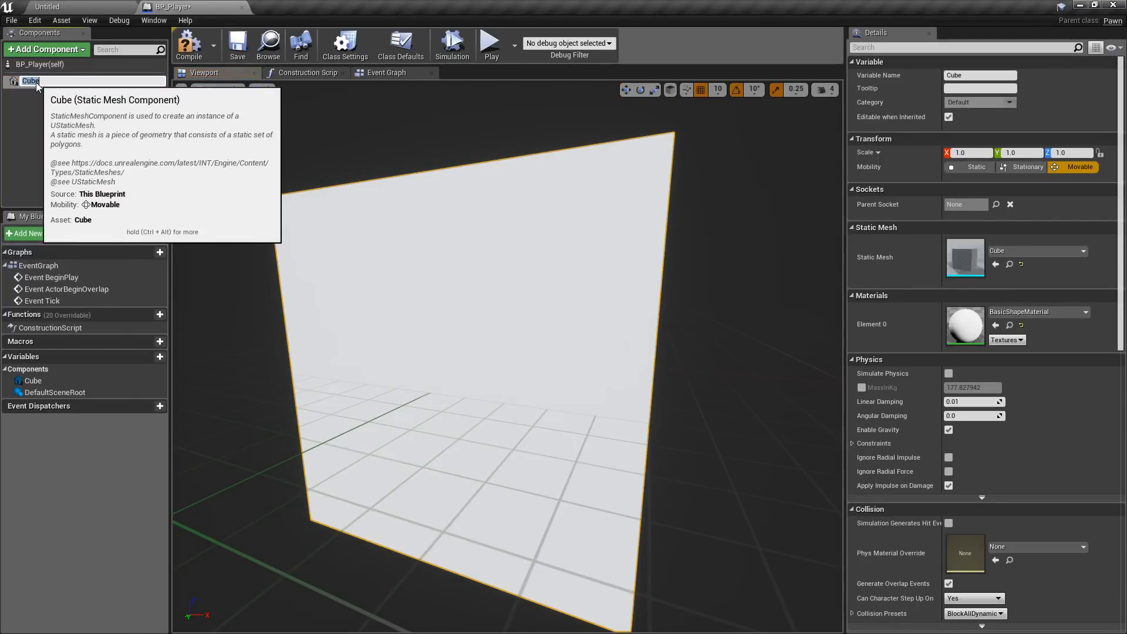
pyautogui.write('Player')
pyautogui.press('Return')
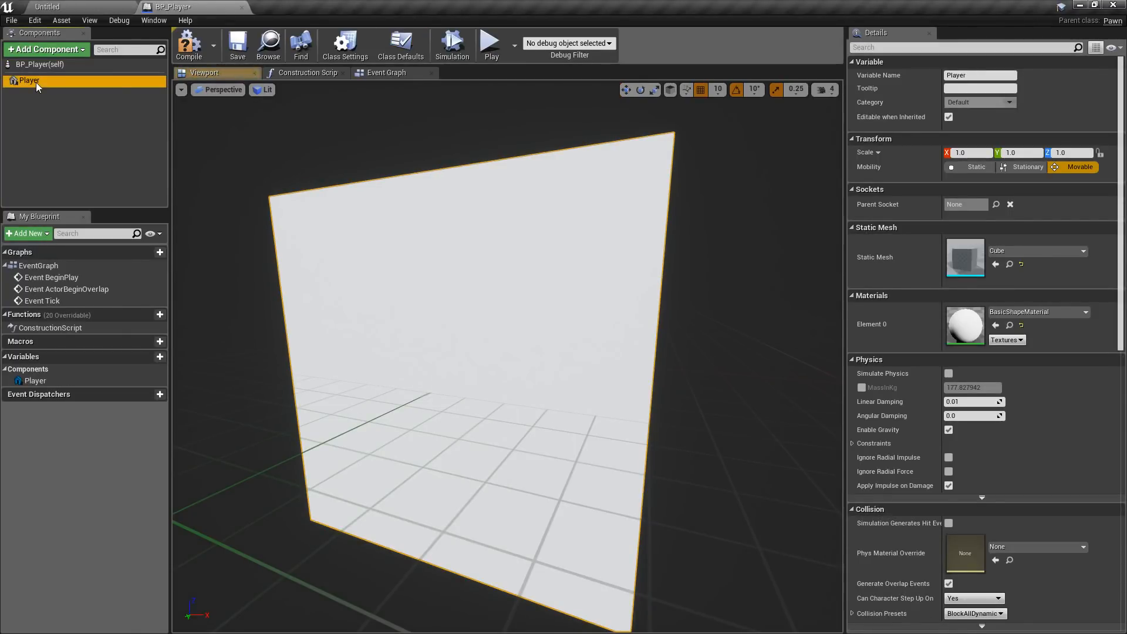
pyautogui.click(230, 41)
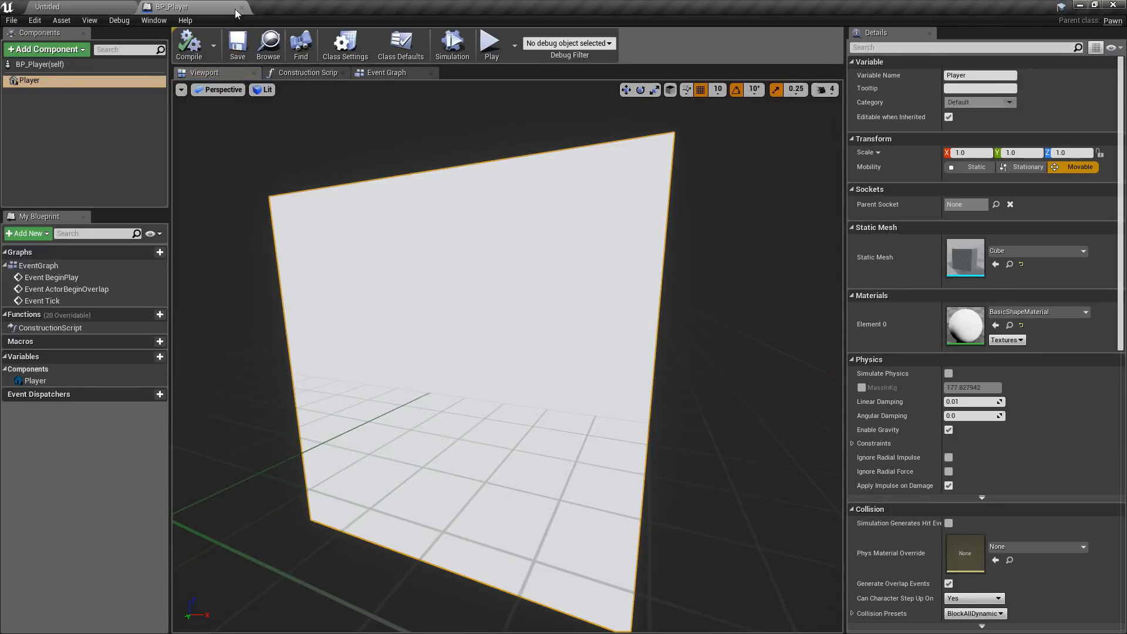
# Step: Add a Cube component named Platform to BP_Platform as its root in place of DefaultSceneRoot, then compile and save the Blueprint
pyautogui.click(95, 6)
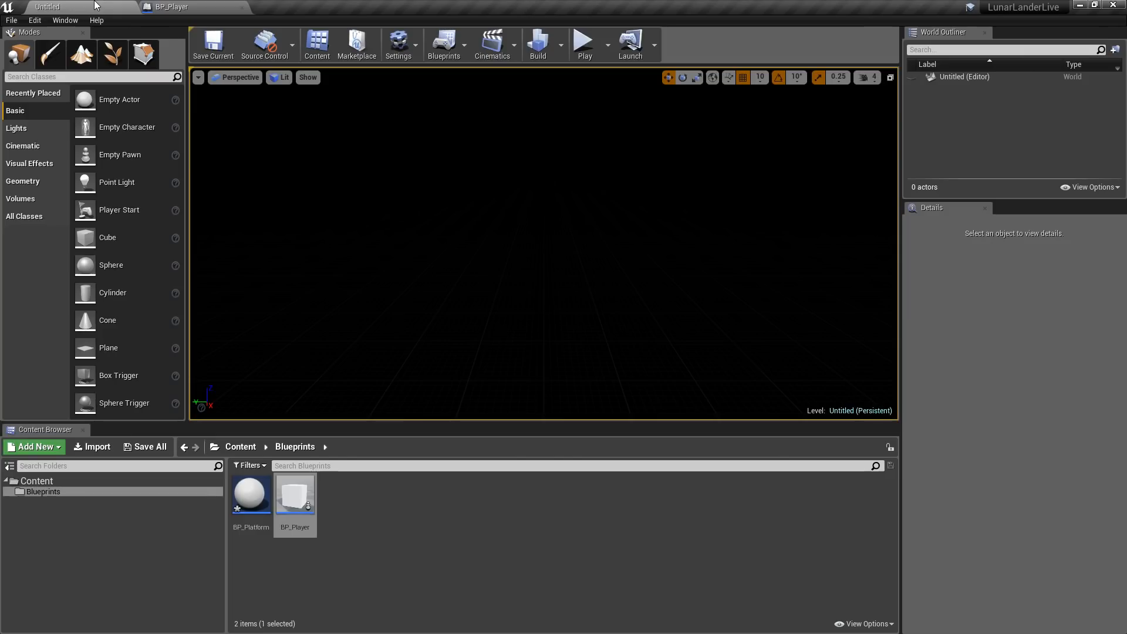
pyautogui.doubleClick(250, 493)
pyautogui.click(47, 49)
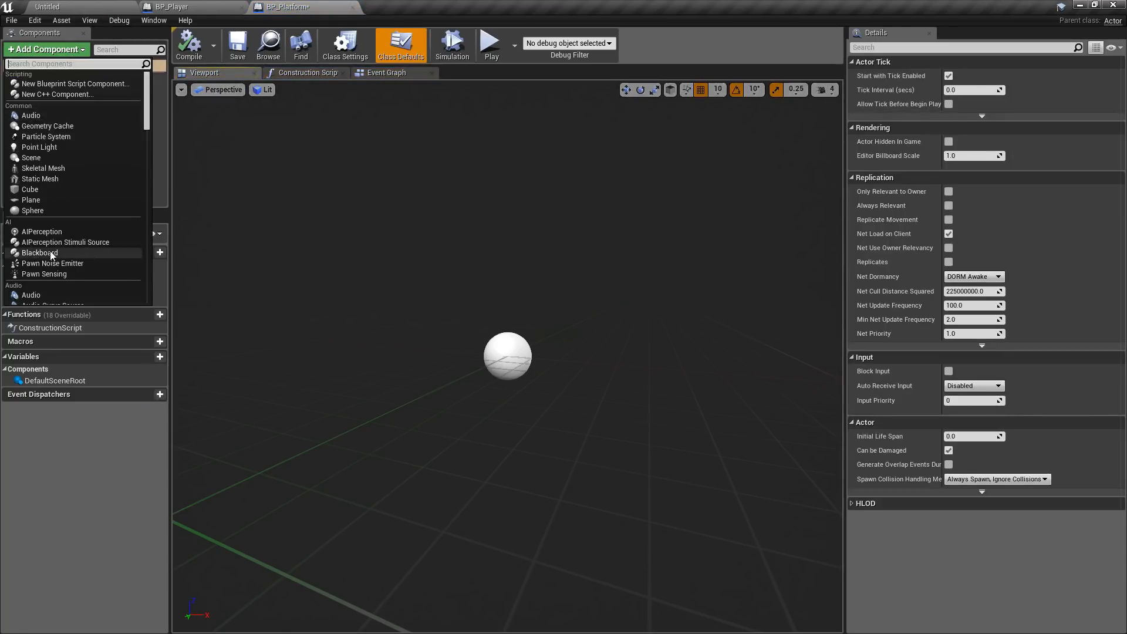
pyautogui.scroll(-3, 51, 231)
pyautogui.click(39, 237)
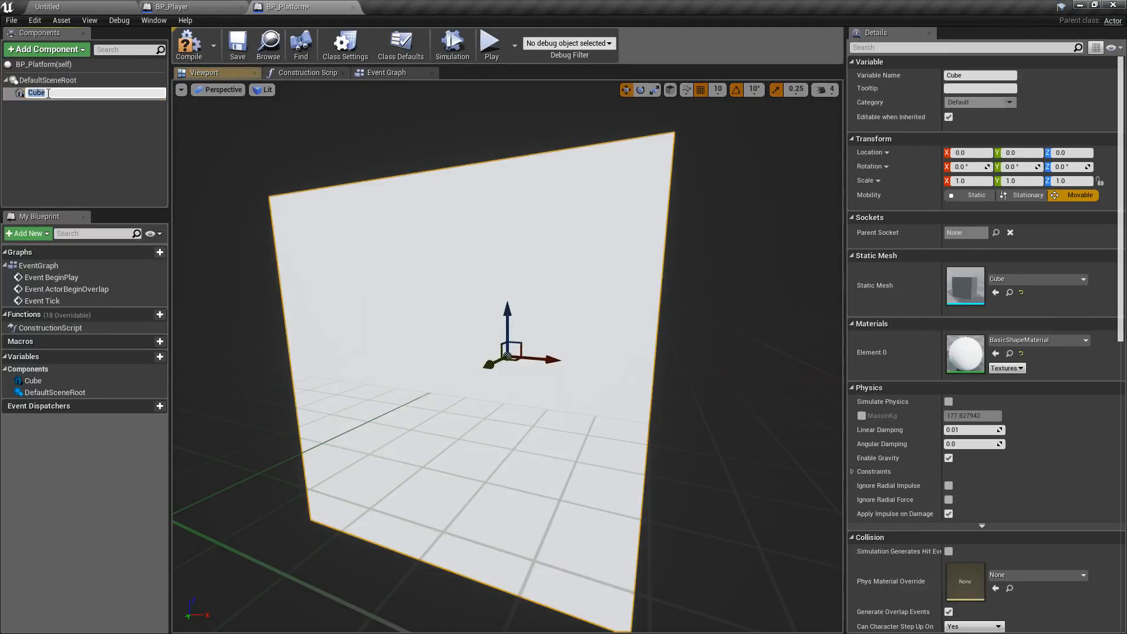
pyautogui.moveTo(47, 93); pyautogui.dragTo(46, 82)
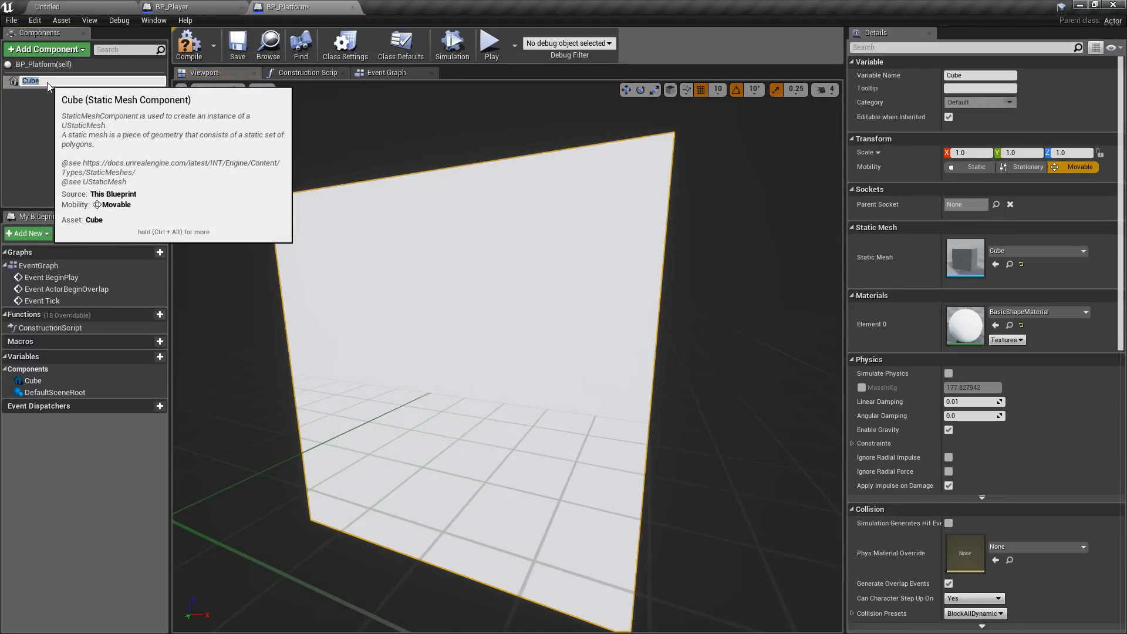
pyautogui.write('Platform')
pyautogui.press('Return')
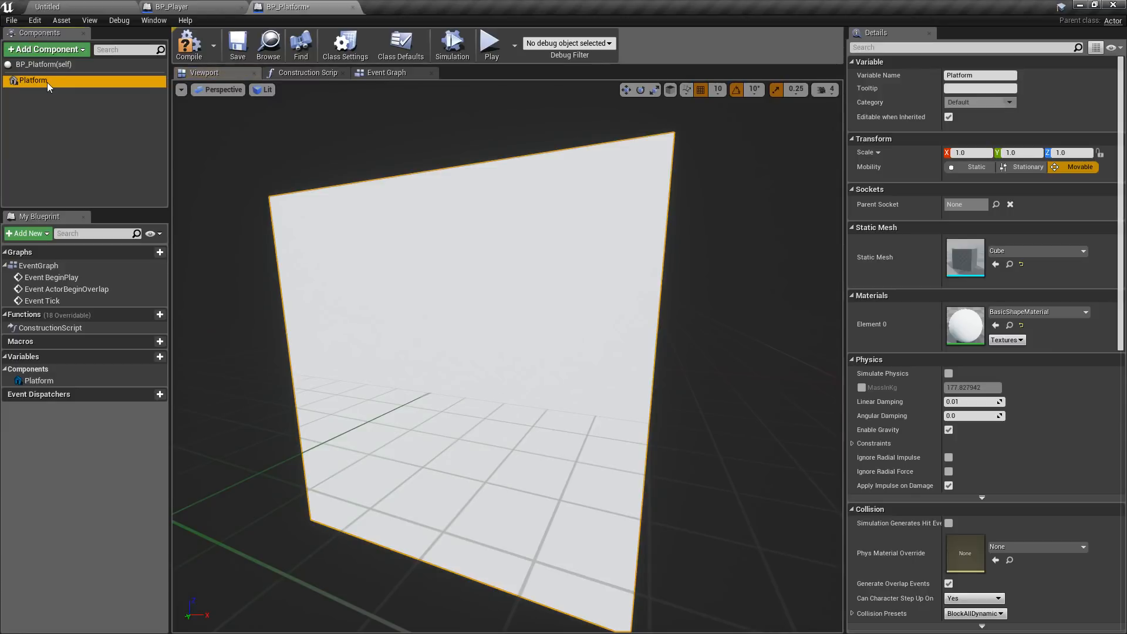
pyautogui.moveTo(552, 274); pyautogui.dragTo(498, 274, button='right')
pyautogui.click(190, 45)
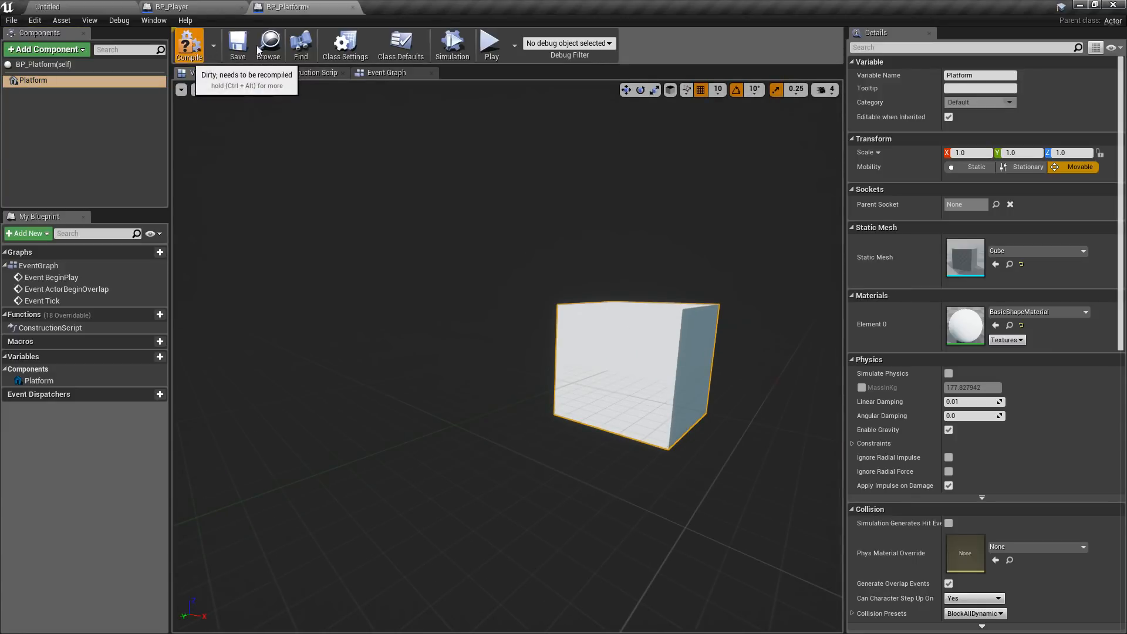
pyautogui.click(242, 48)
pyautogui.moveTo(668, 242); pyautogui.dragTo(690, 251, button='right')
# Step: Play the empty level, examine the spawned actors including PlayerController and CameraActor in the World Outliner, and stop the session
pyautogui.click(93, 4)
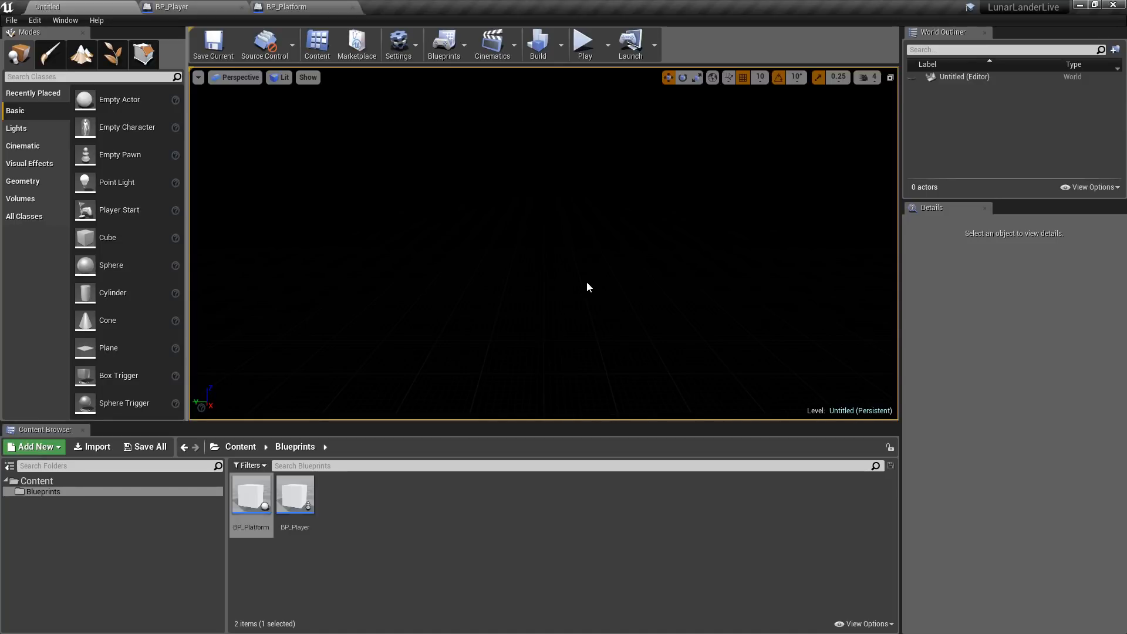
pyautogui.click(583, 51)
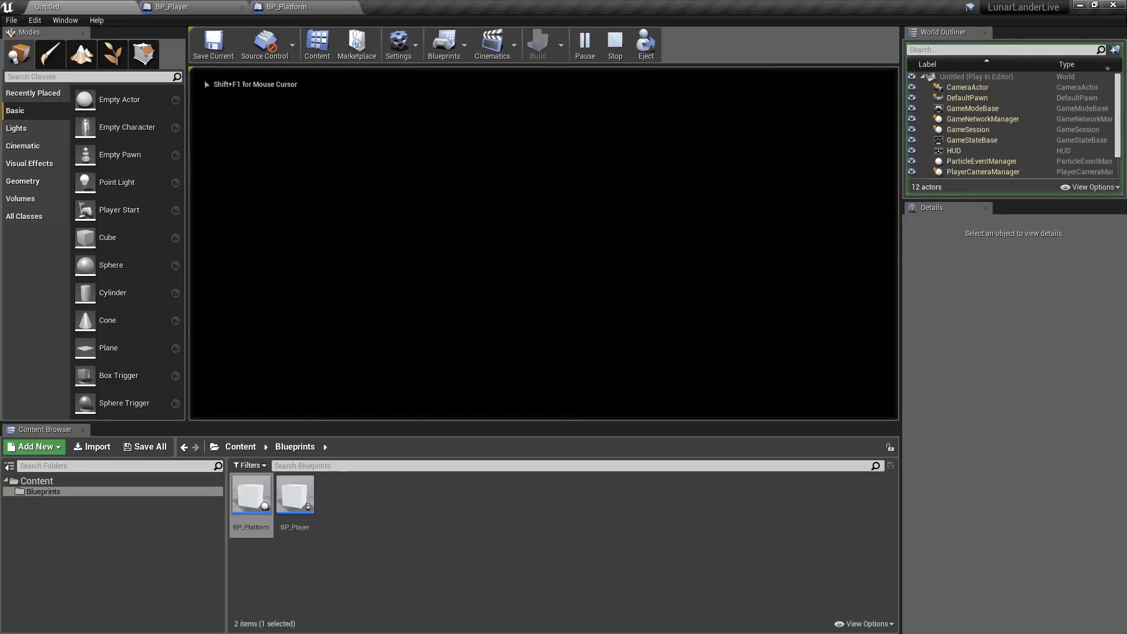
pyautogui.hotkey('shift', 'F1')
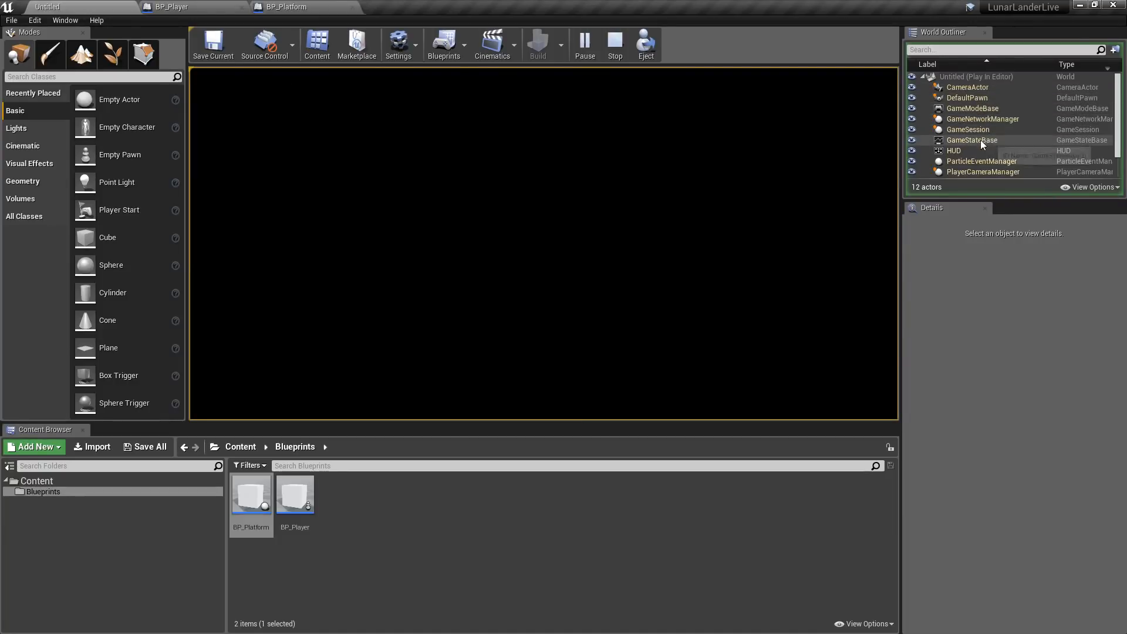
pyautogui.scroll(-2, 978, 157)
pyautogui.scroll(2, 974, 170)
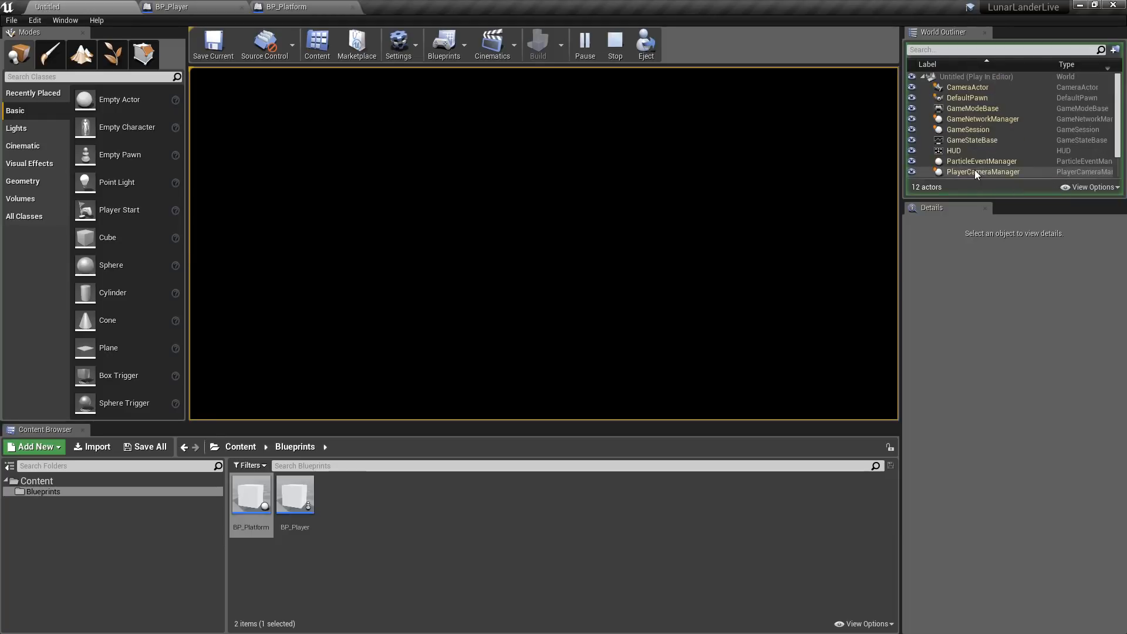
pyautogui.scroll(-2, 974, 152)
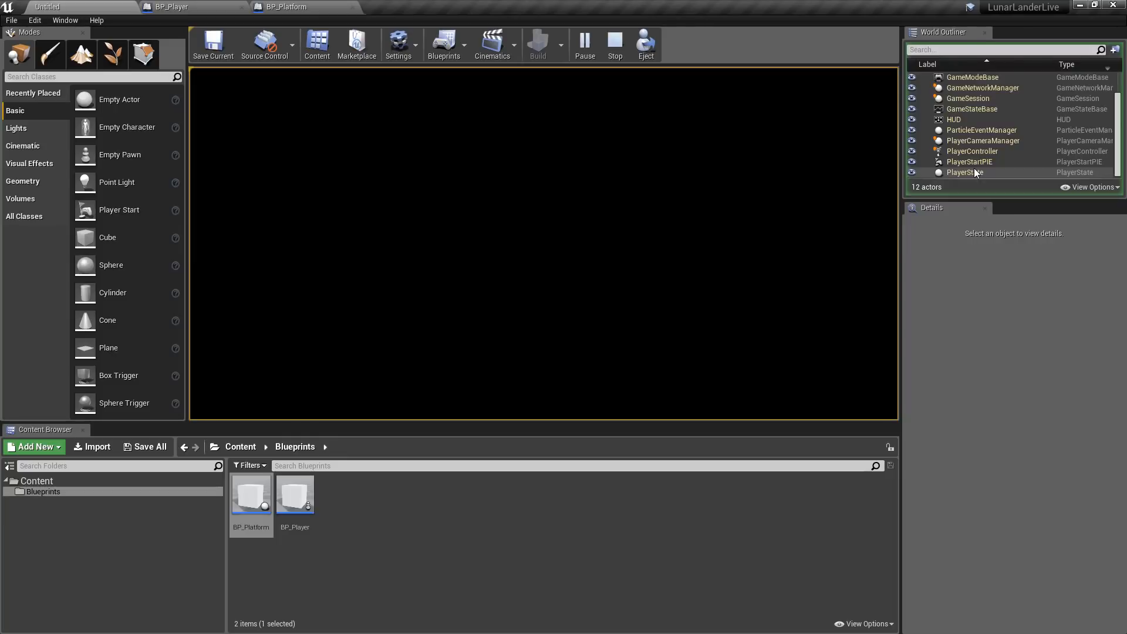
pyautogui.click(981, 152)
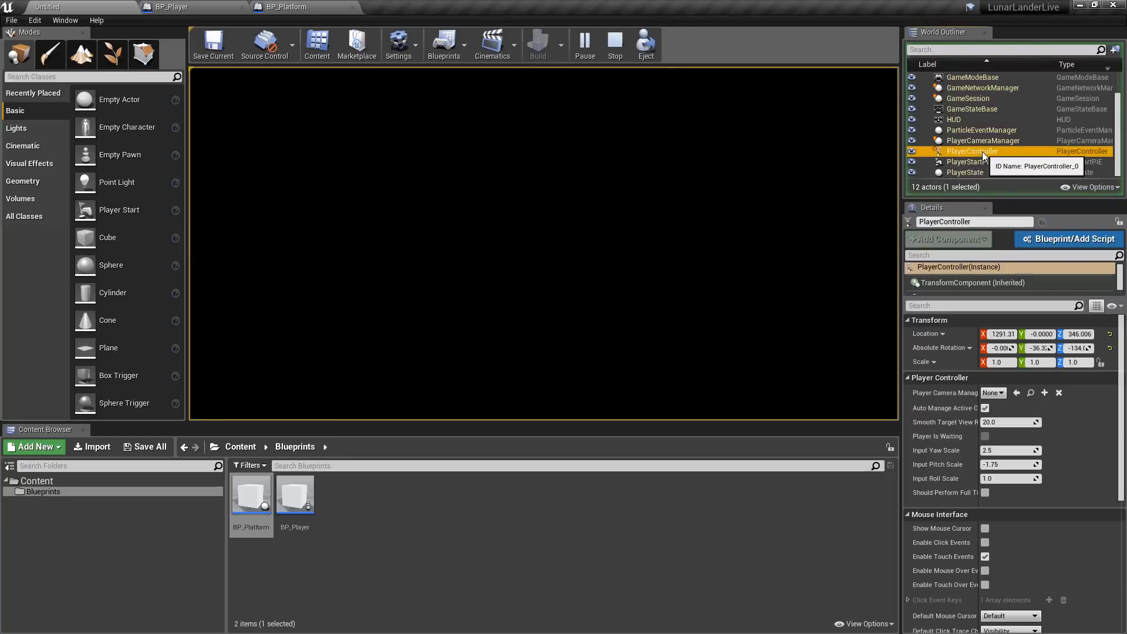
pyautogui.scroll(2, 971, 172)
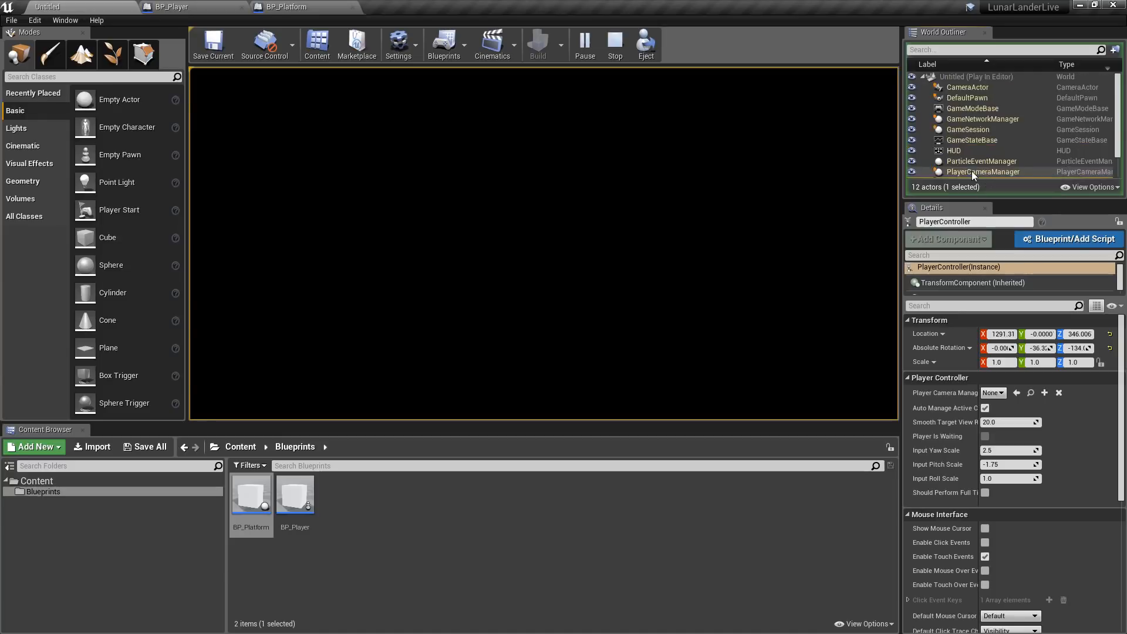
pyautogui.click(970, 87)
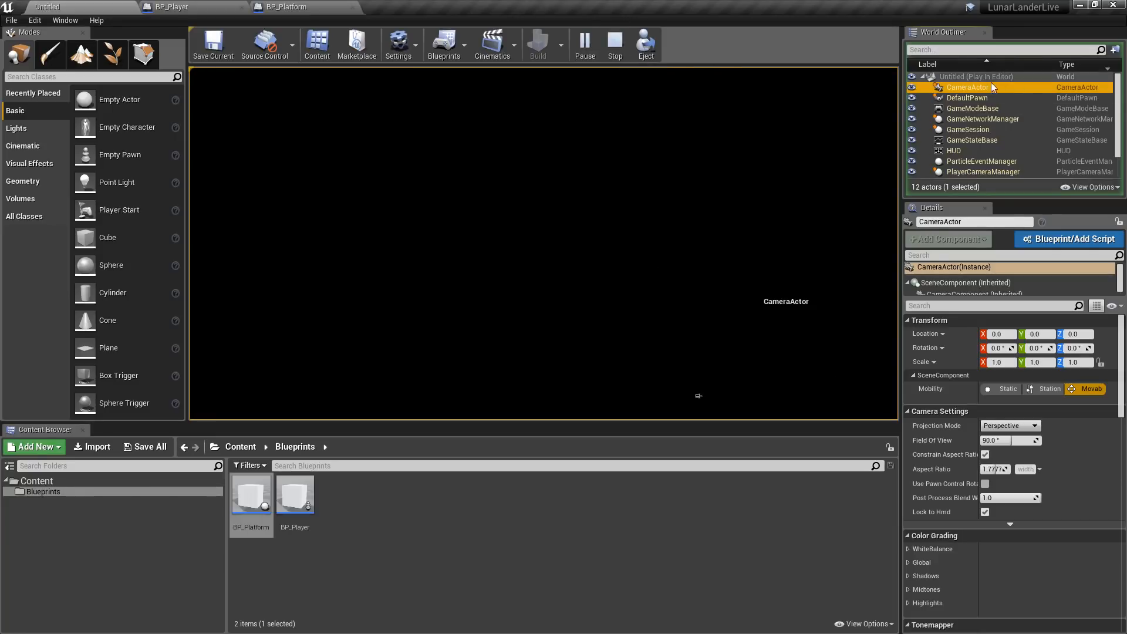
pyautogui.click(611, 42)
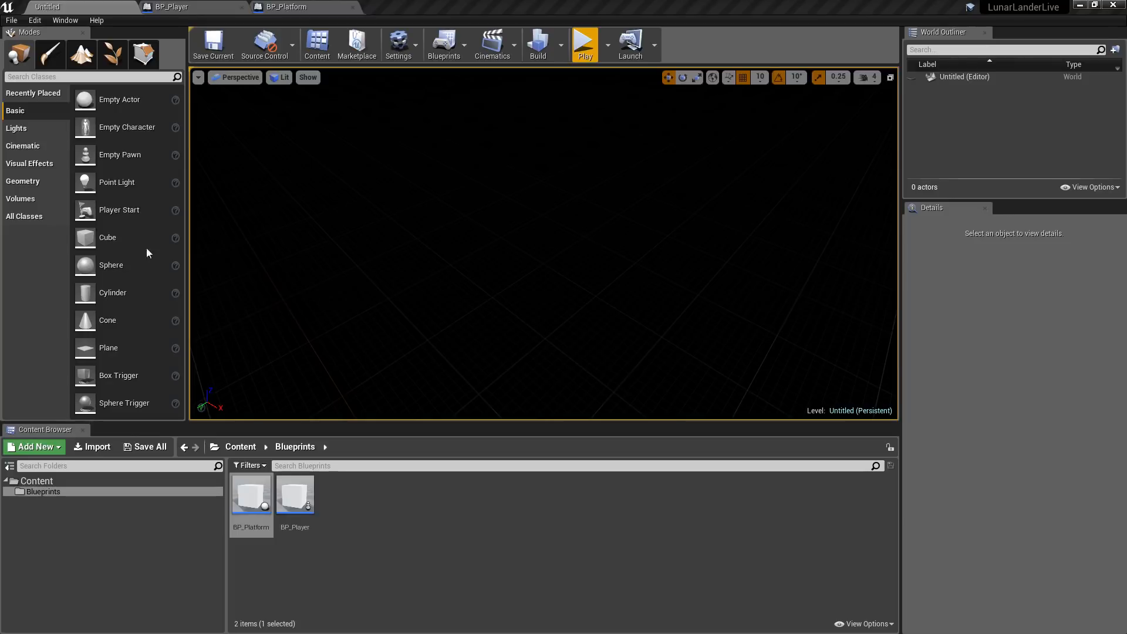
# Step: Place a Camera actor from the full class list into the level
pyautogui.click(26, 218)
pyautogui.moveTo(178, 120); pyautogui.dragTo(182, 178)
pyautogui.moveTo(112, 168); pyautogui.dragTo(502, 270)
pyautogui.moveTo(541, 290); pyautogui.dragTo(629, 244, button='right')
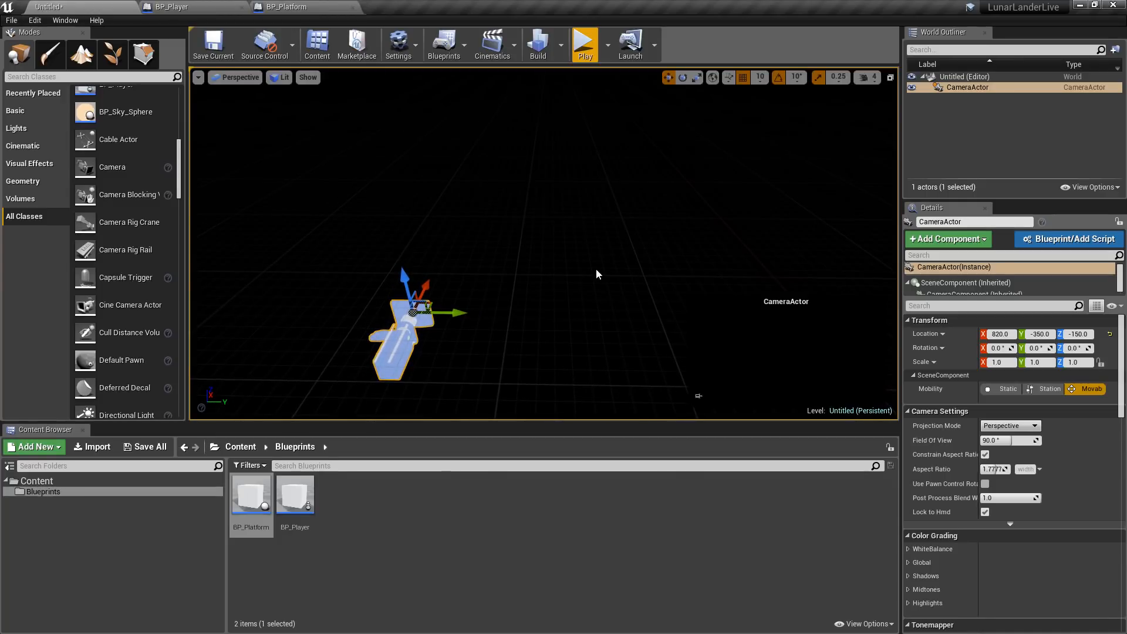
# Step: Set the CameraActor's projection mode to Orthographic with an ortho width of 1920, and pin its preview in the viewport
pyautogui.scroll(-3, 1019, 471)
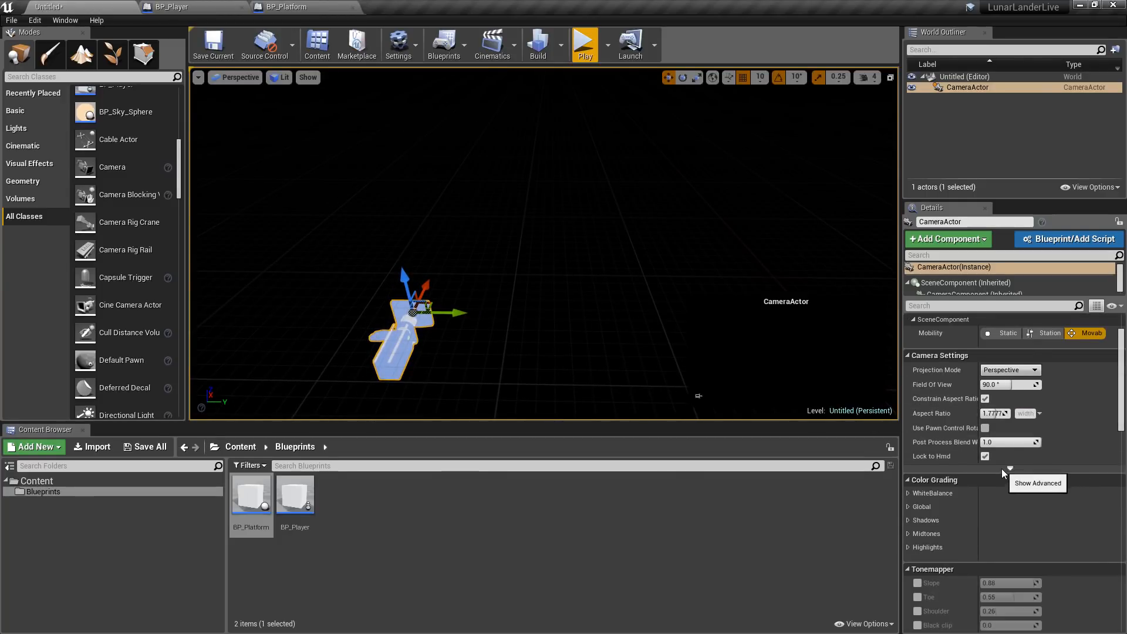
pyautogui.click(1004, 370)
pyautogui.click(1004, 387)
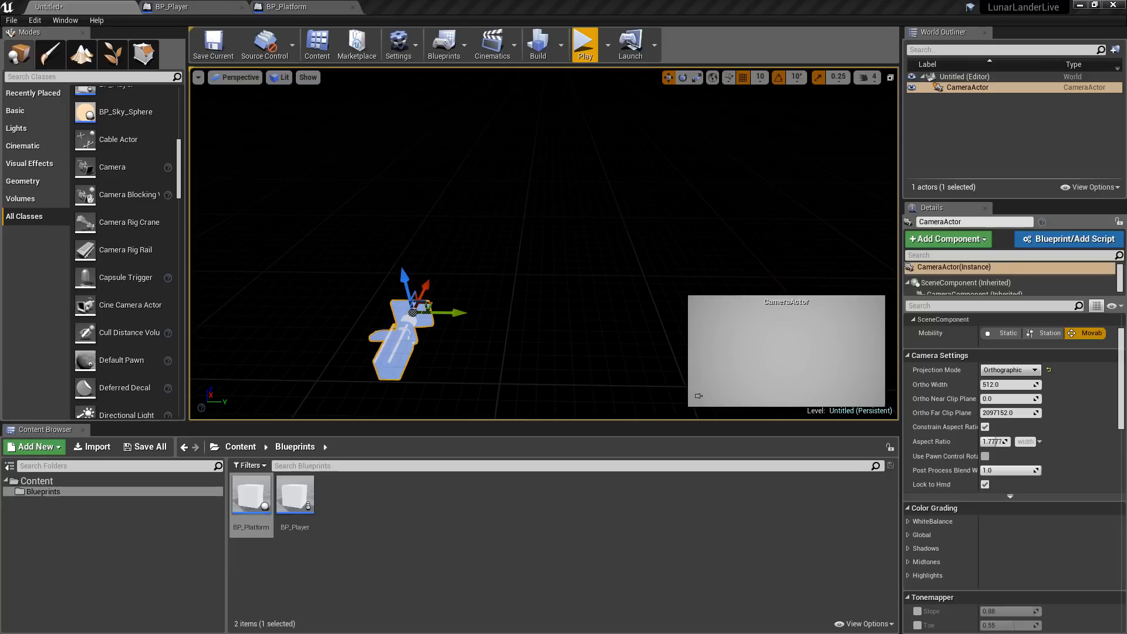
pyautogui.click(1006, 385)
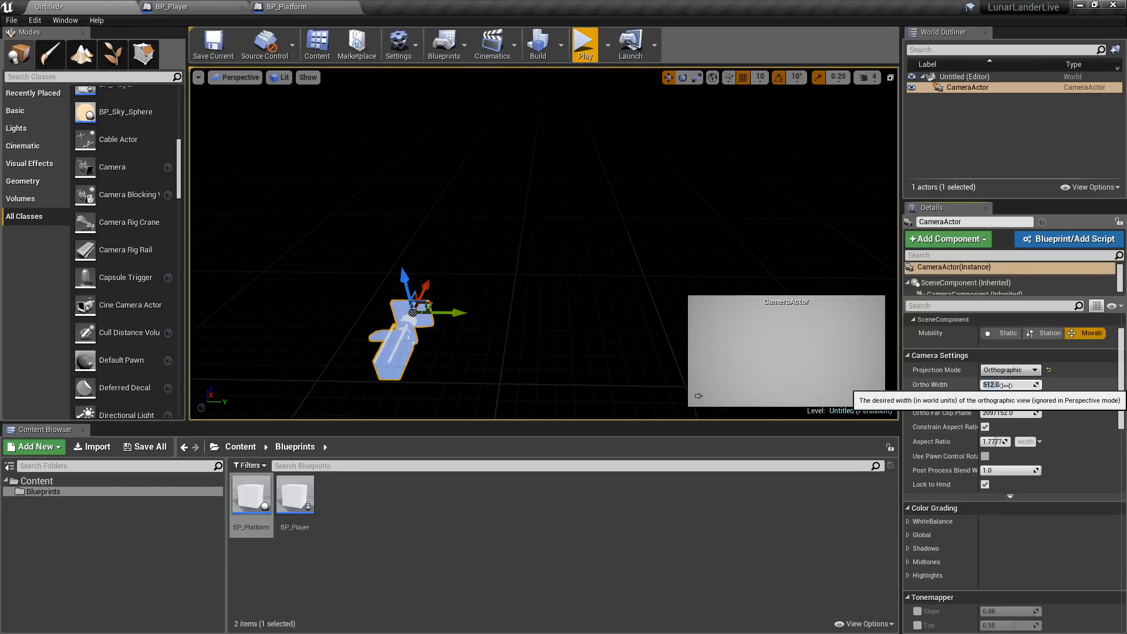
pyautogui.write('1')
pyautogui.press('Tab')
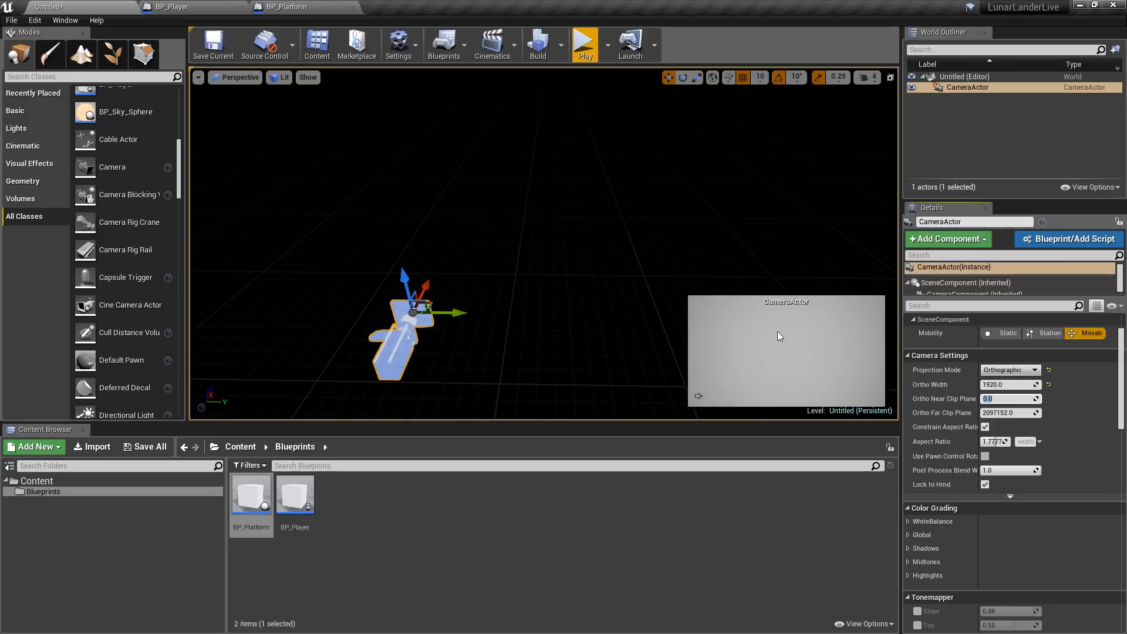
pyautogui.click(699, 396)
pyautogui.moveTo(591, 323); pyautogui.dragTo(597, 322, button='right')
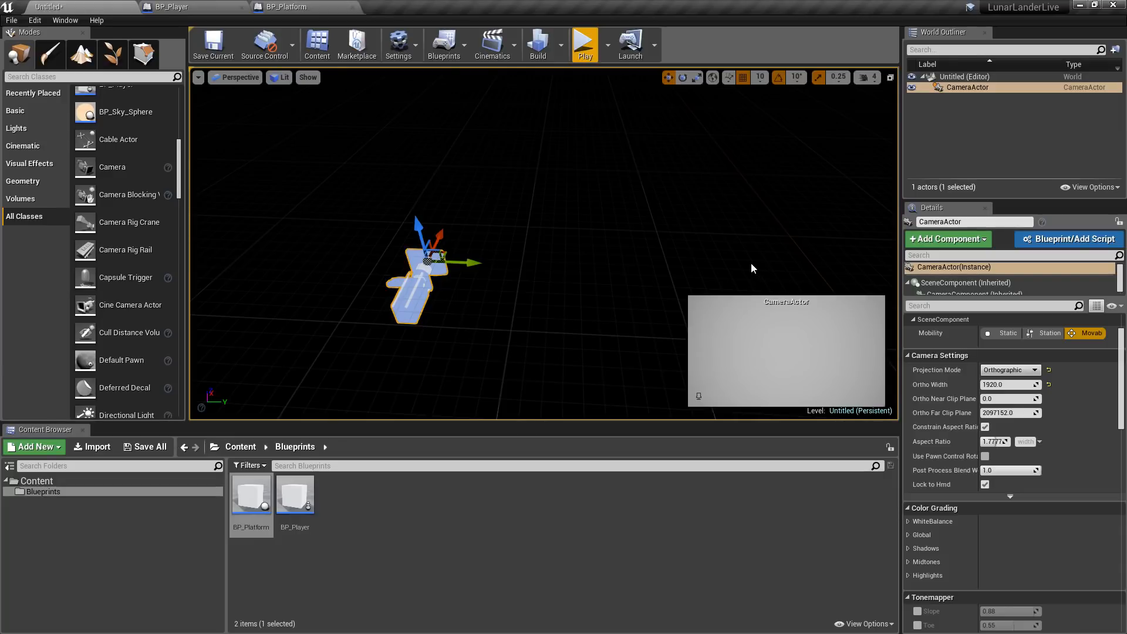
# Step: Set the CameraActor's Auto Activate for Player option to Player 0
pyautogui.scroll(2, 1076, 454)
pyautogui.scroll(-8, 1041, 440)
pyautogui.scroll(-10, 1022, 470)
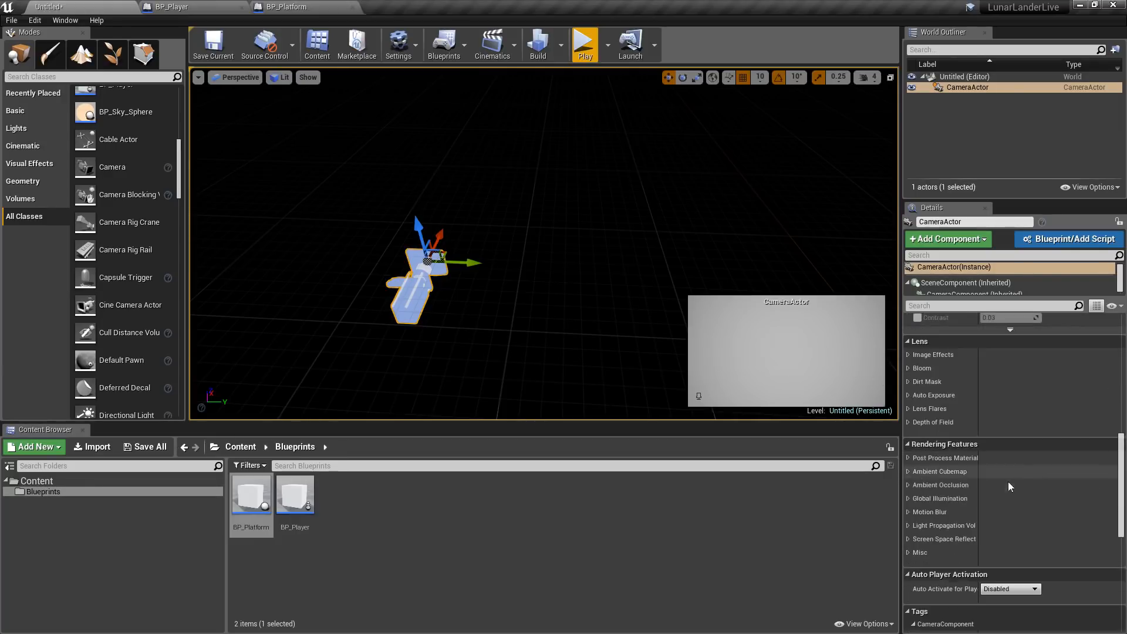
pyautogui.click(1007, 401)
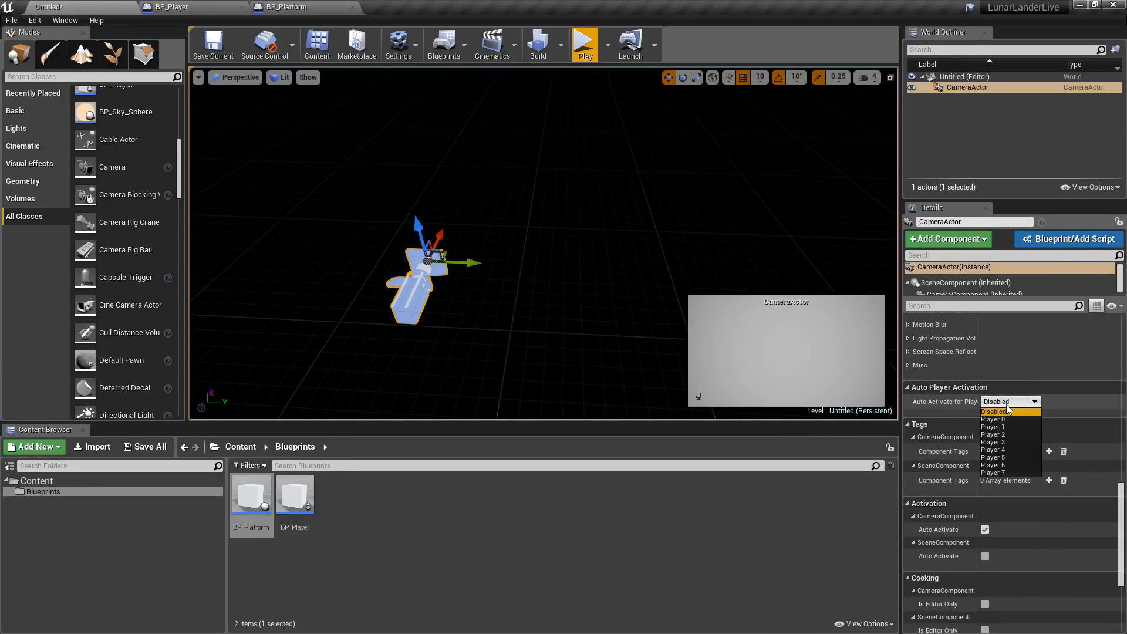
pyautogui.click(1001, 417)
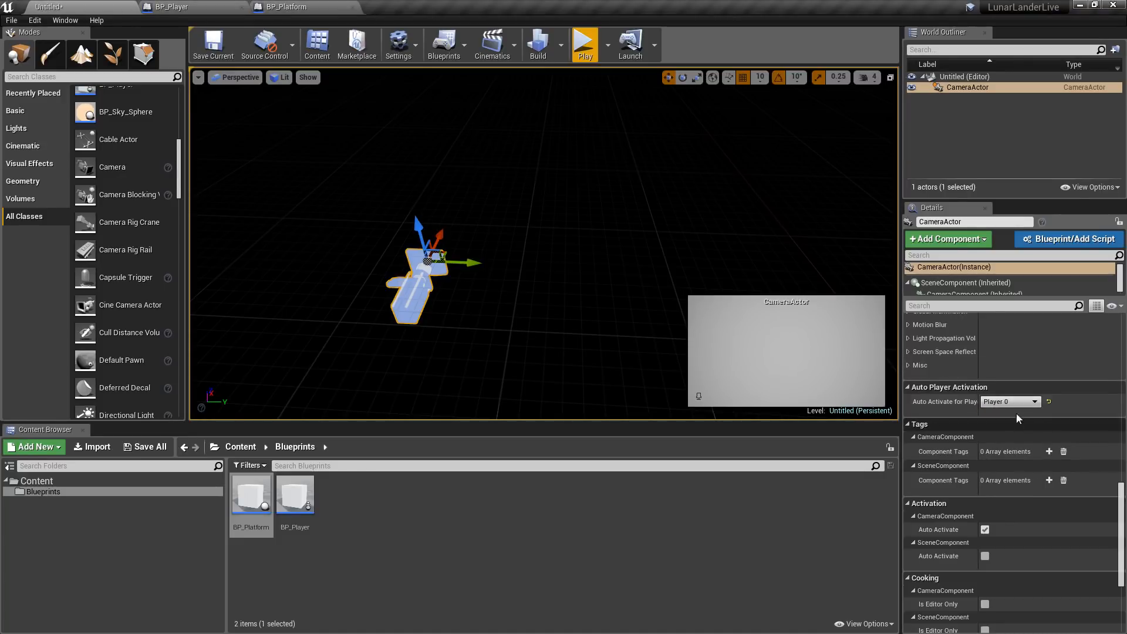
# Step: Play the level to check the view through the auto-activated camera, and stop the session
pyautogui.click(586, 44)
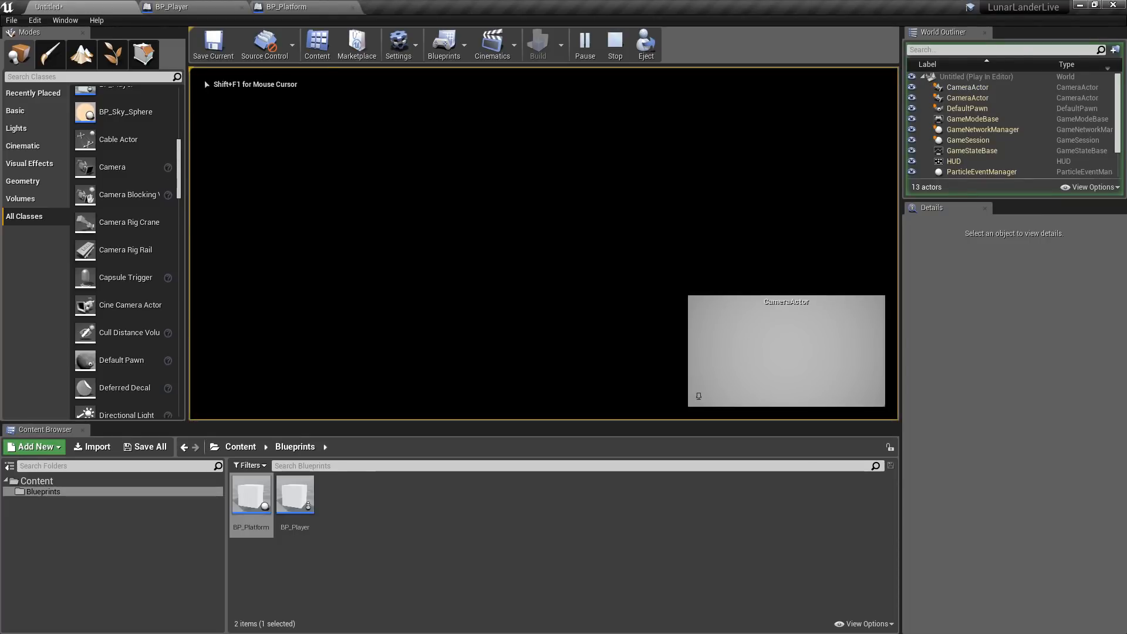
pyautogui.hotkey('shift', 'F1')
pyautogui.press('Escape')
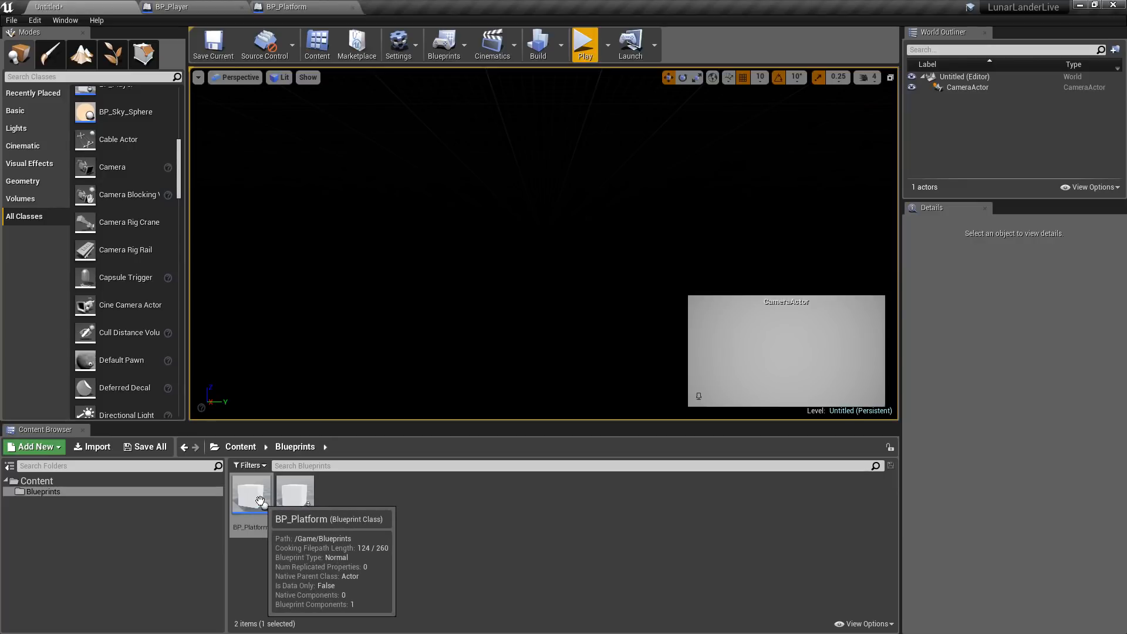
# Step: Place BP_Platform and BP_Player in the level within the camera's view, and move BP_Player along X to 1510
pyautogui.moveTo(257, 506); pyautogui.dragTo(373, 227)
pyautogui.moveTo(296, 496); pyautogui.dragTo(501, 277)
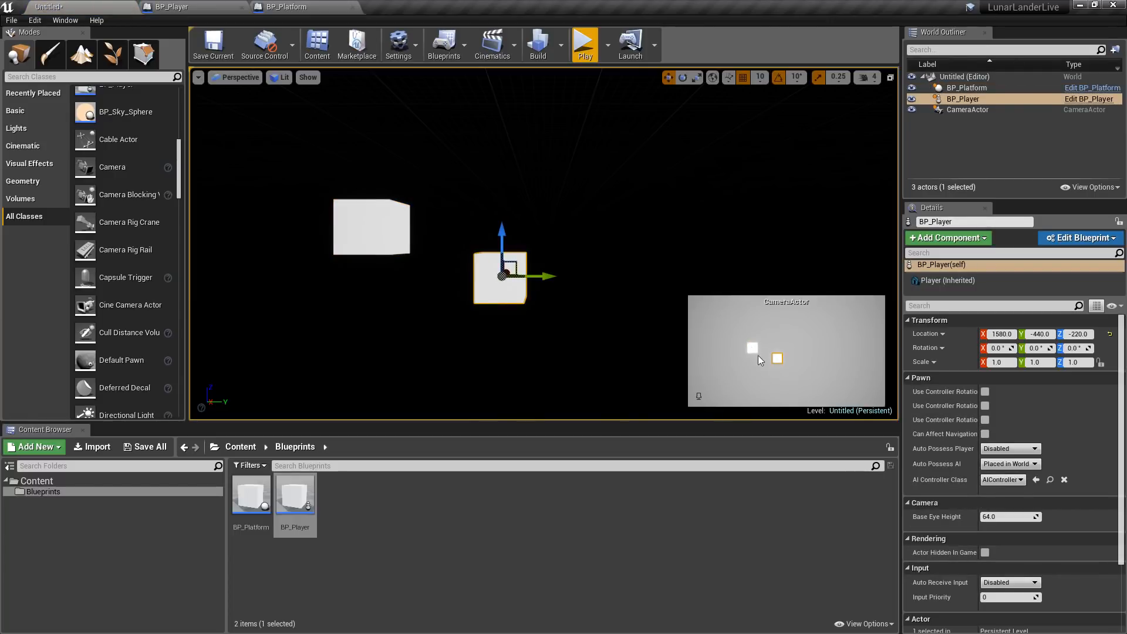
pyautogui.press('s')
pyautogui.moveTo(645, 230); pyautogui.dragTo(587, 235, button='right')
pyautogui.press('d')
pyautogui.moveTo(556, 224)
pyautogui.mouseDown()
pyautogui.moveTo(707, 158)
pyautogui.moveTo(463, 254)
pyautogui.moveTo(581, 200)
pyautogui.moveTo(428, 277)
pyautogui.moveTo(548, 231)
pyautogui.mouseUp()
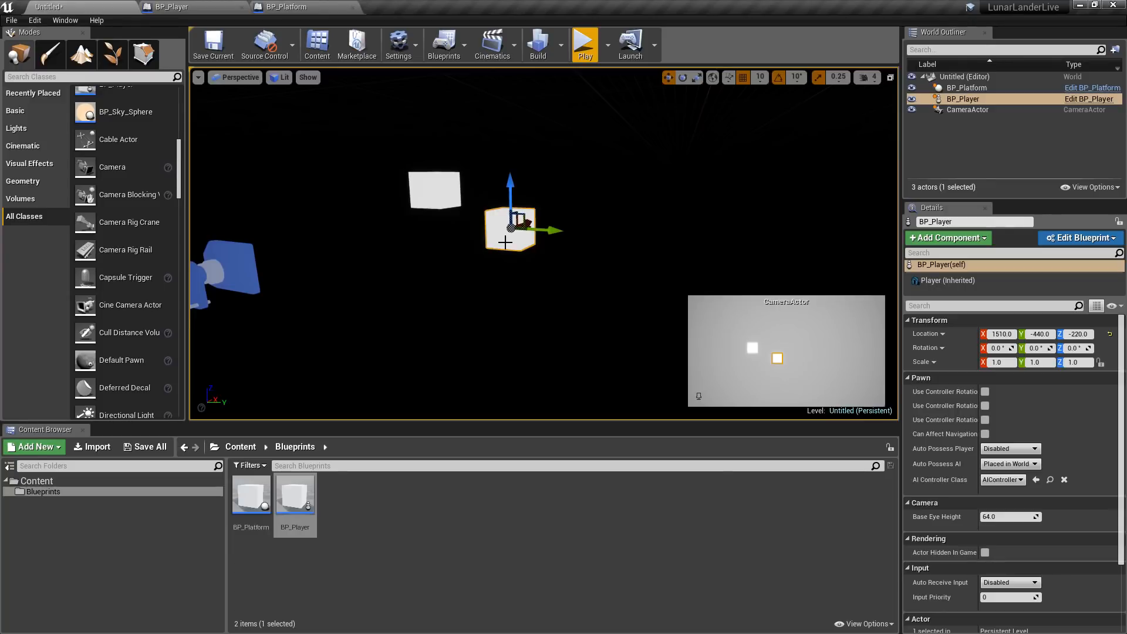
# Step: Set the X location of both BP_Player and BP_Platform to 0
pyautogui.click(1009, 339)
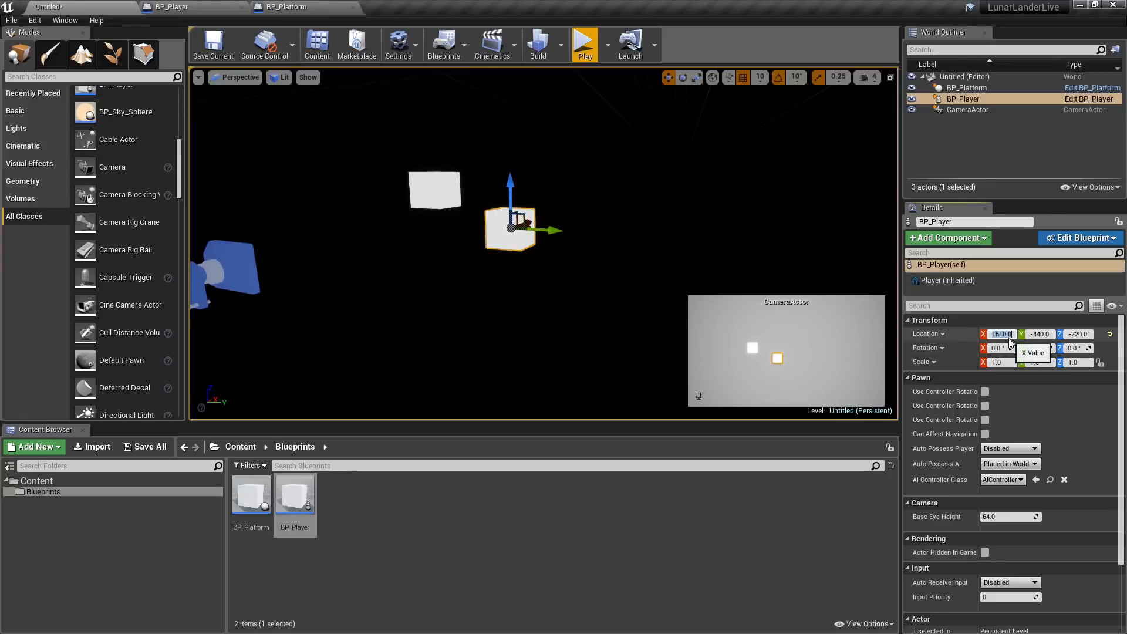
pyautogui.write('0')
pyautogui.press('Return')
pyautogui.click(431, 188)
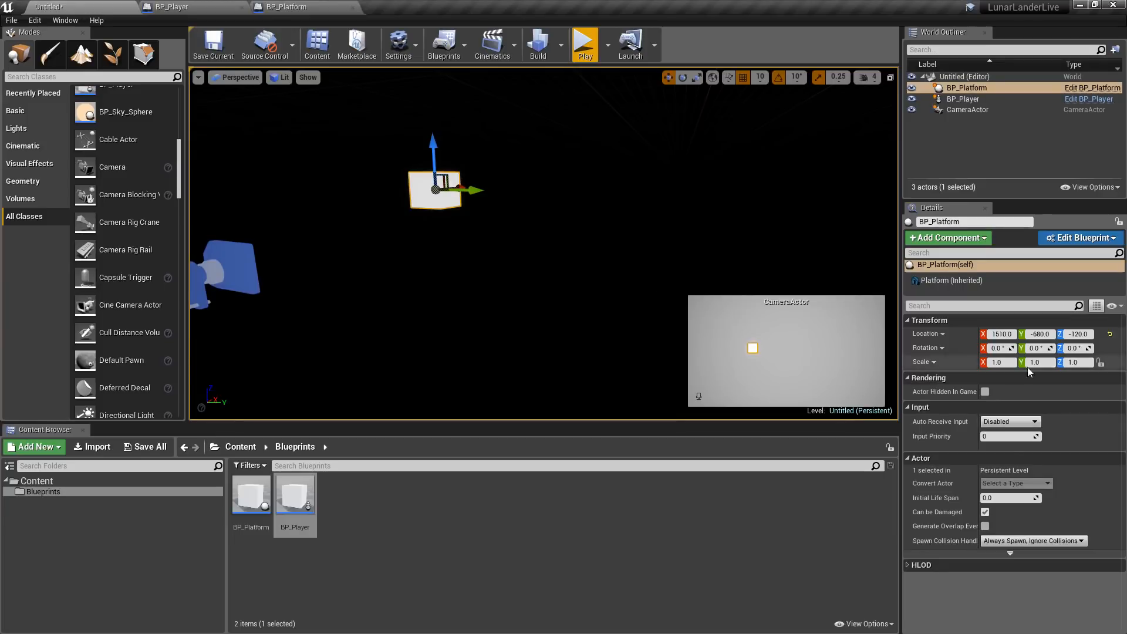
pyautogui.click(1011, 334)
pyautogui.write('0')
pyautogui.press('Return')
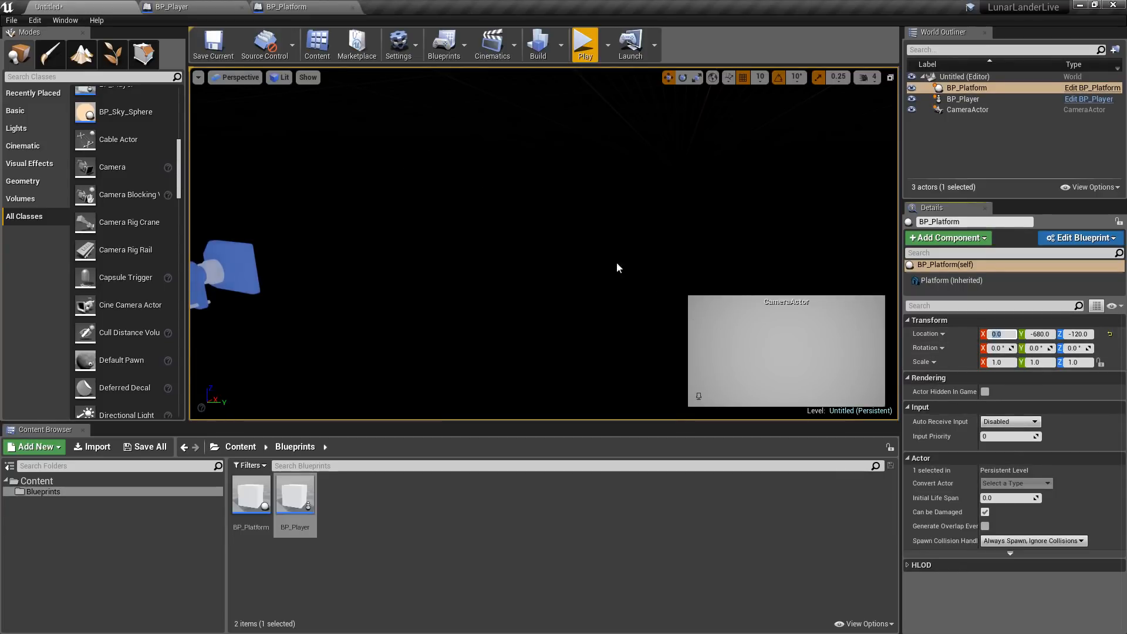
# Step: Move the CameraActor back behind the two cubes along X and set its X location to -500
pyautogui.moveTo(619, 268); pyautogui.dragTo(470, 279, button='right')
pyautogui.press('s')
pyautogui.click(597, 236)
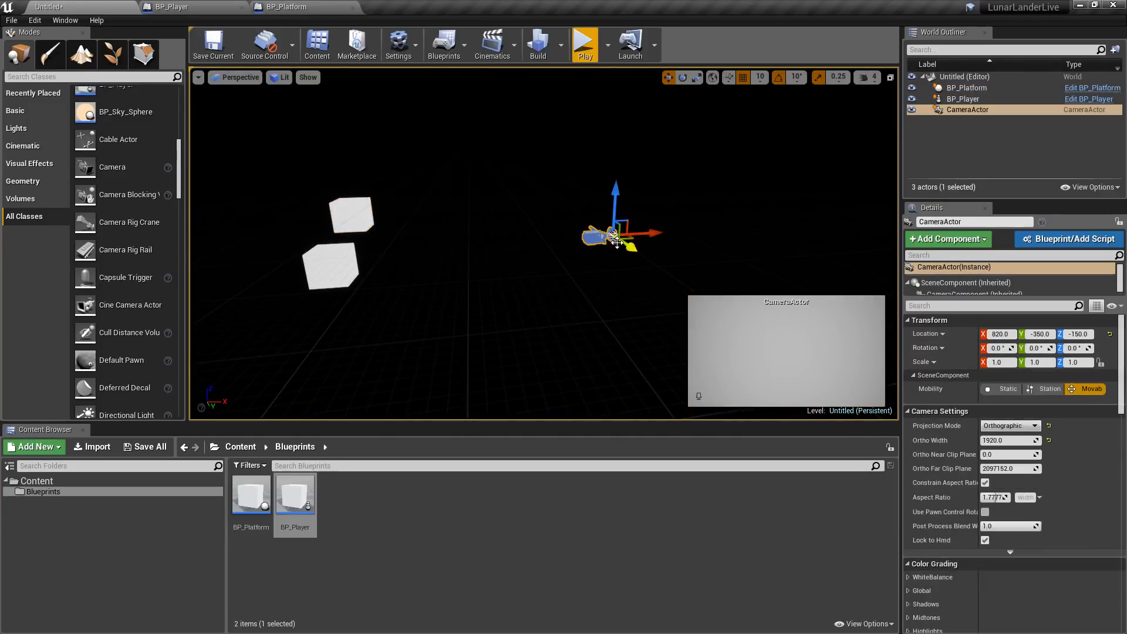
pyautogui.moveTo(654, 234); pyautogui.dragTo(312, 252)
pyautogui.click(1005, 334)
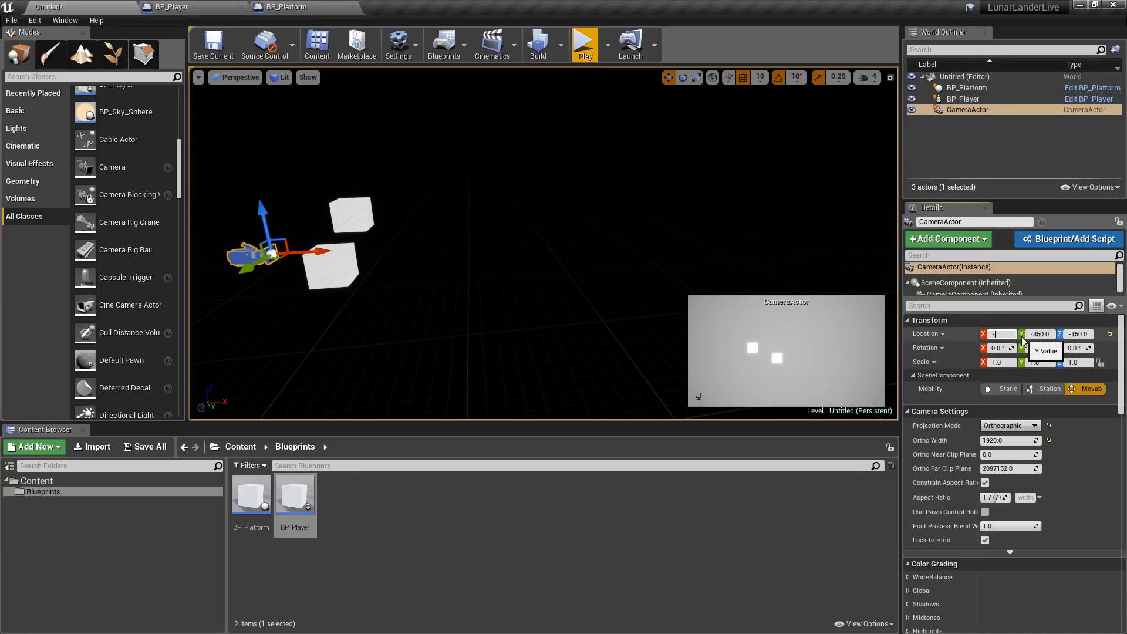
pyautogui.write('-500')
pyautogui.press('Return')
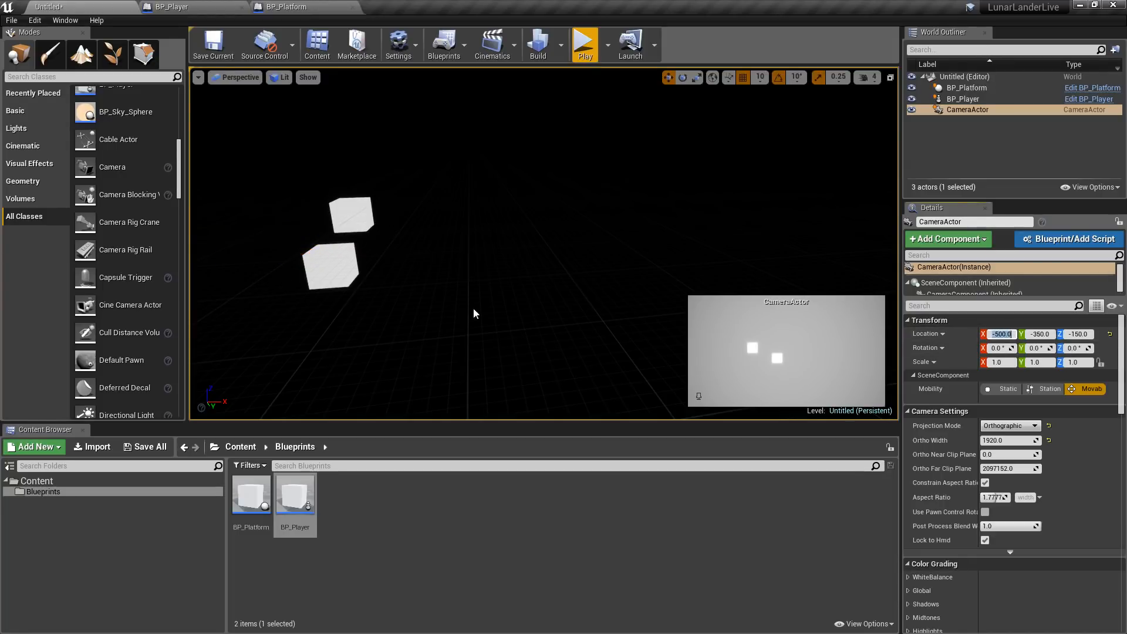
pyautogui.press('a')
pyautogui.moveTo(473, 308); pyautogui.dragTo(715, 318, button='right')
pyautogui.press('s')
pyautogui.press('a')
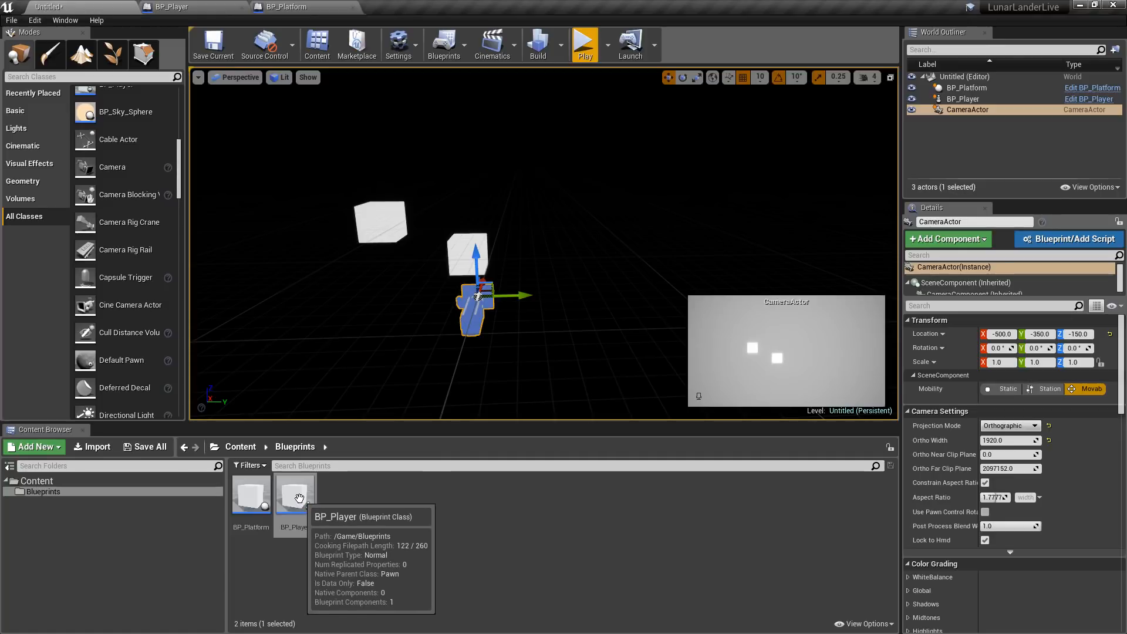
pyautogui.click(251, 496)
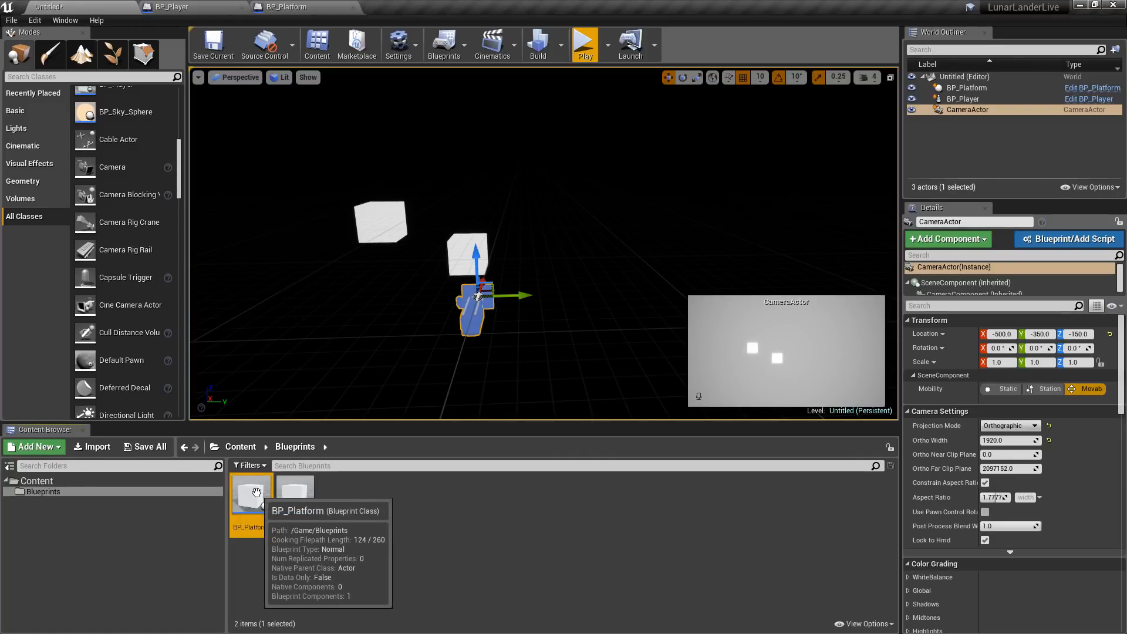
pyautogui.press('a')
pyautogui.moveTo(521, 307)
pyautogui.mouseDown(button='right')
pyautogui.moveTo(512, 298)
pyautogui.moveTo(521, 308)
pyautogui.mouseUp(button='right')
pyautogui.press('w')
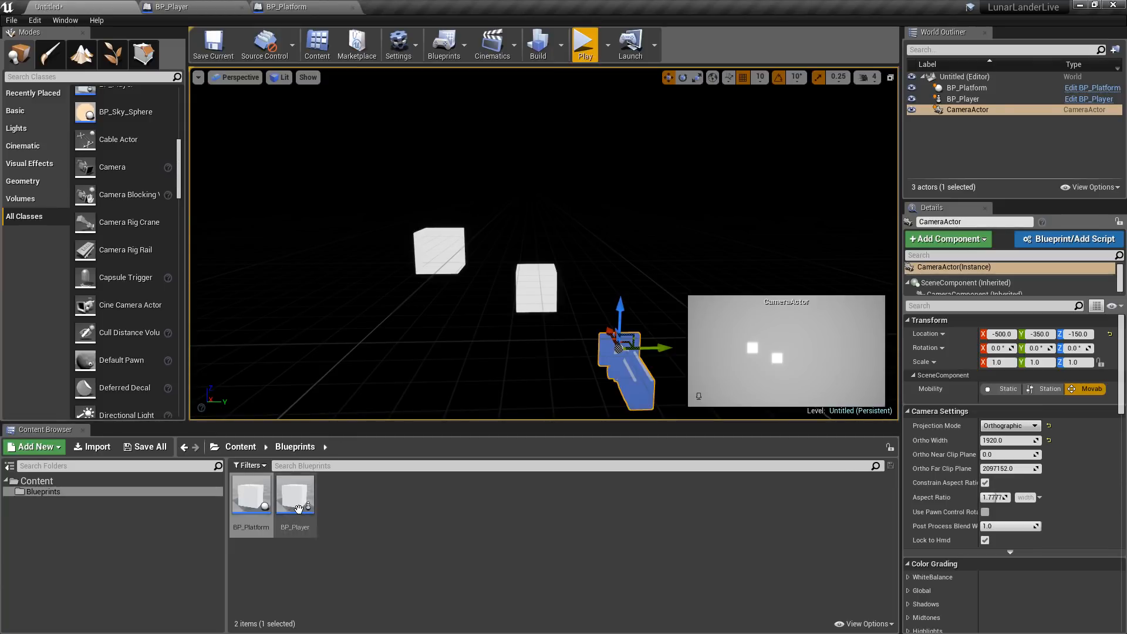
pyautogui.click(372, 496)
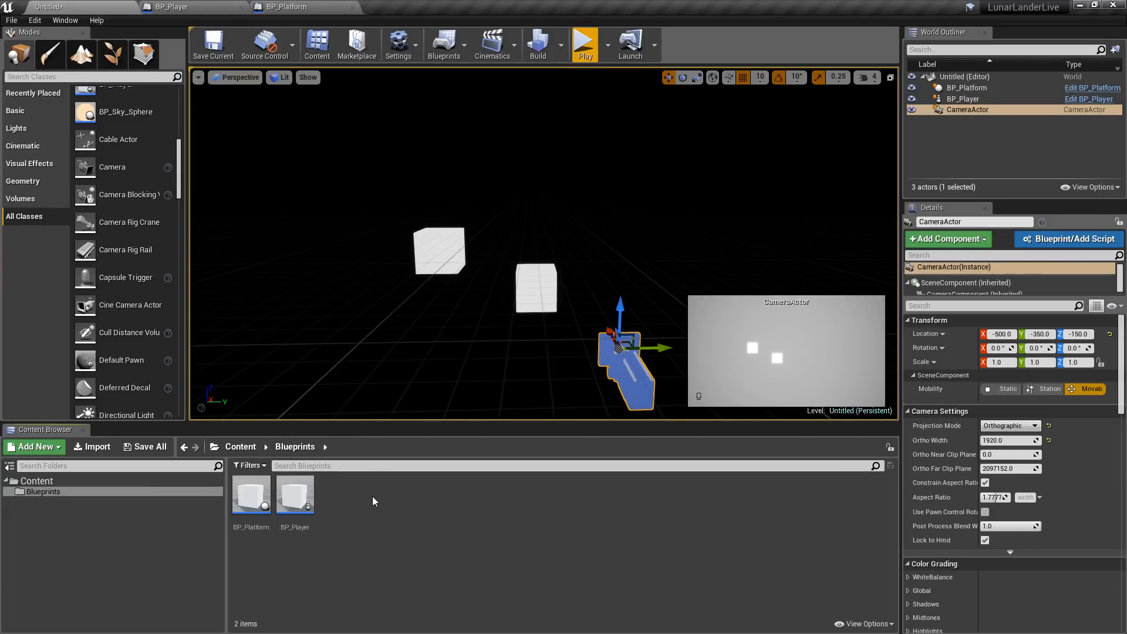
# Step: Create a new folder named Materials under the Content folder
pyautogui.click(59, 481)
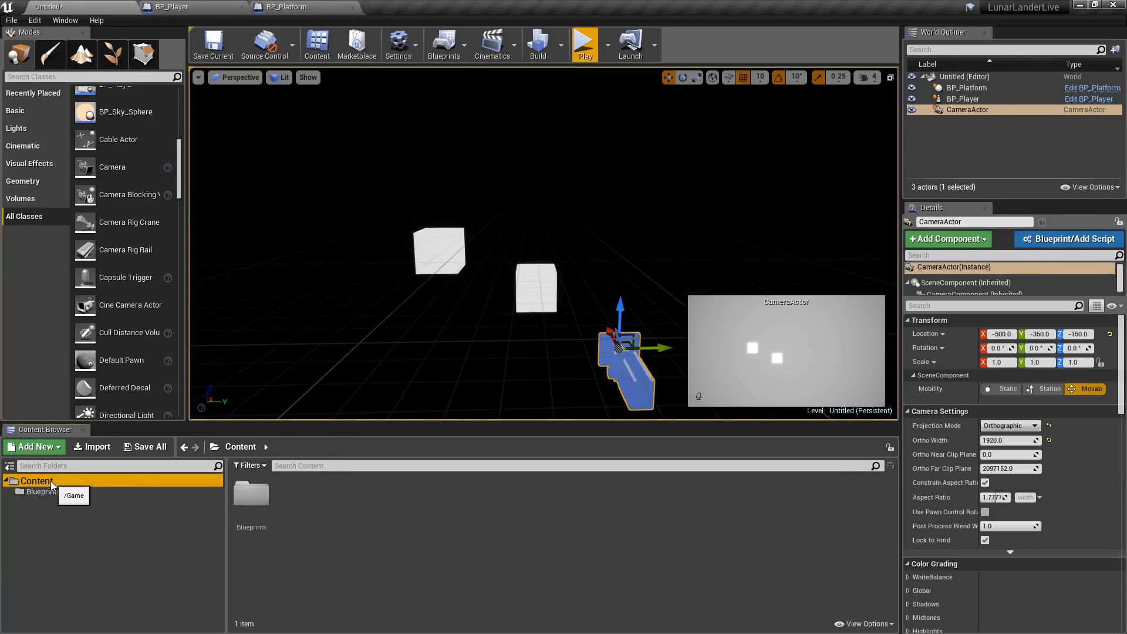
pyautogui.rightClick(51, 481)
pyautogui.click(125, 273)
pyautogui.write('Ma')
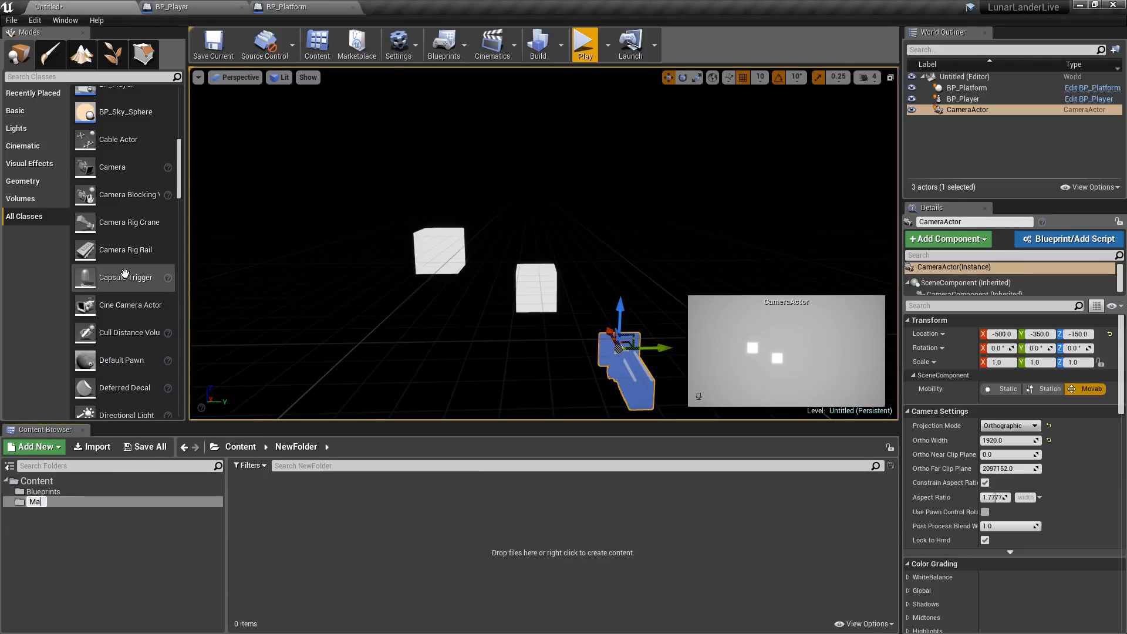
pyautogui.write('terials')
pyautogui.press('Return')
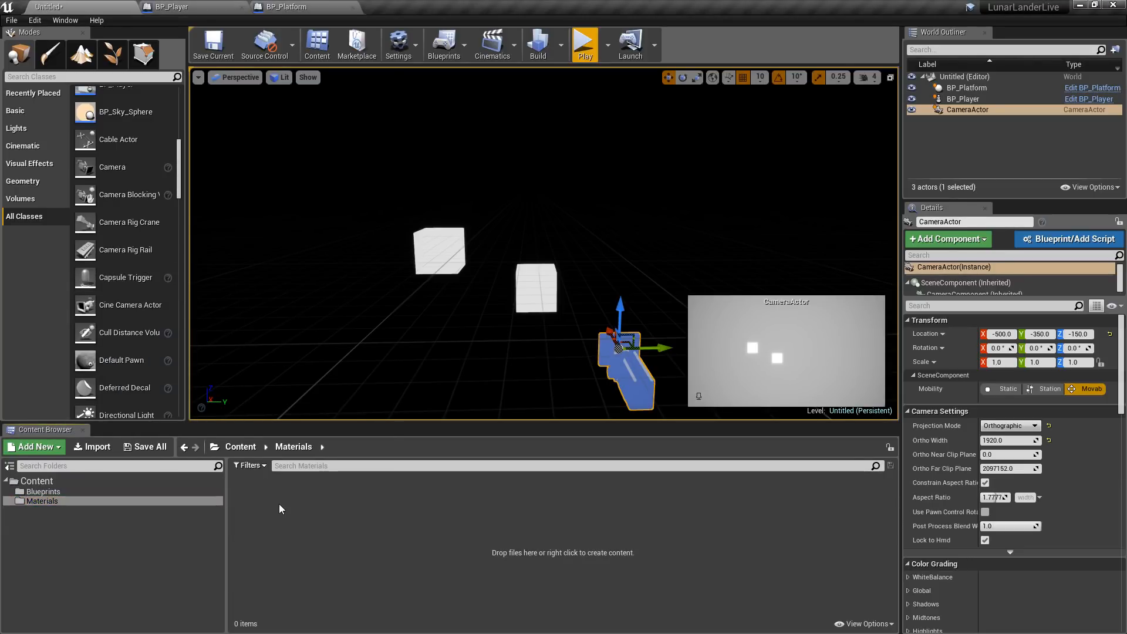
# Step: Create a material named Mat_Player in the Materials folder
pyautogui.rightClick(279, 504)
pyautogui.click(336, 316)
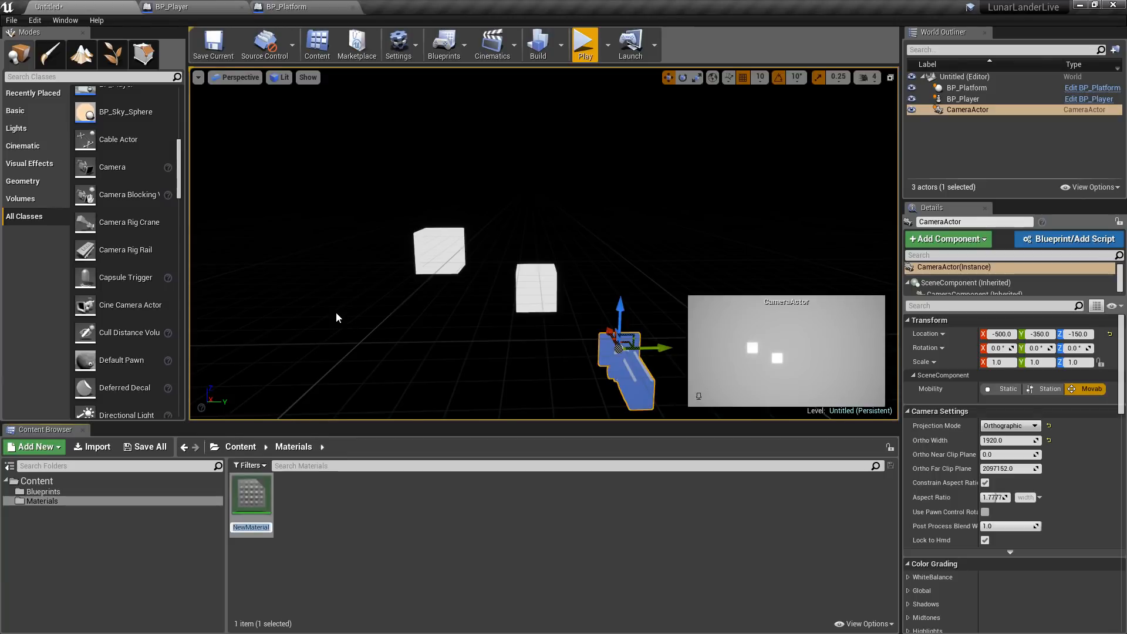
pyautogui.write('MA')
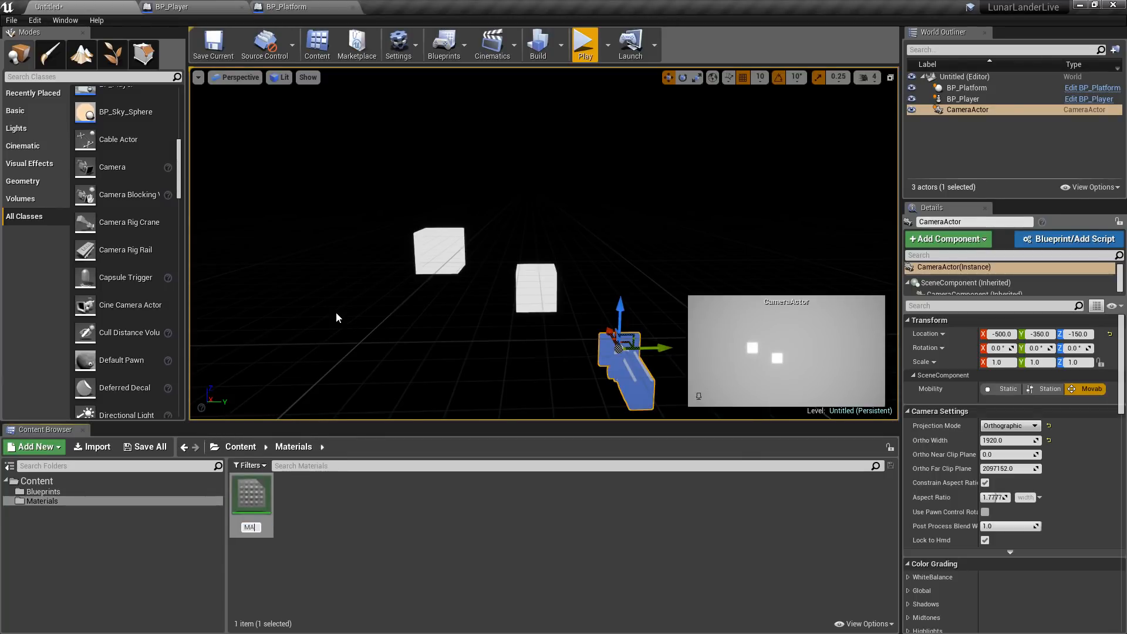
pyautogui.press('BackSpace')
pyautogui.write('at_Player')
pyautogui.press('Return')
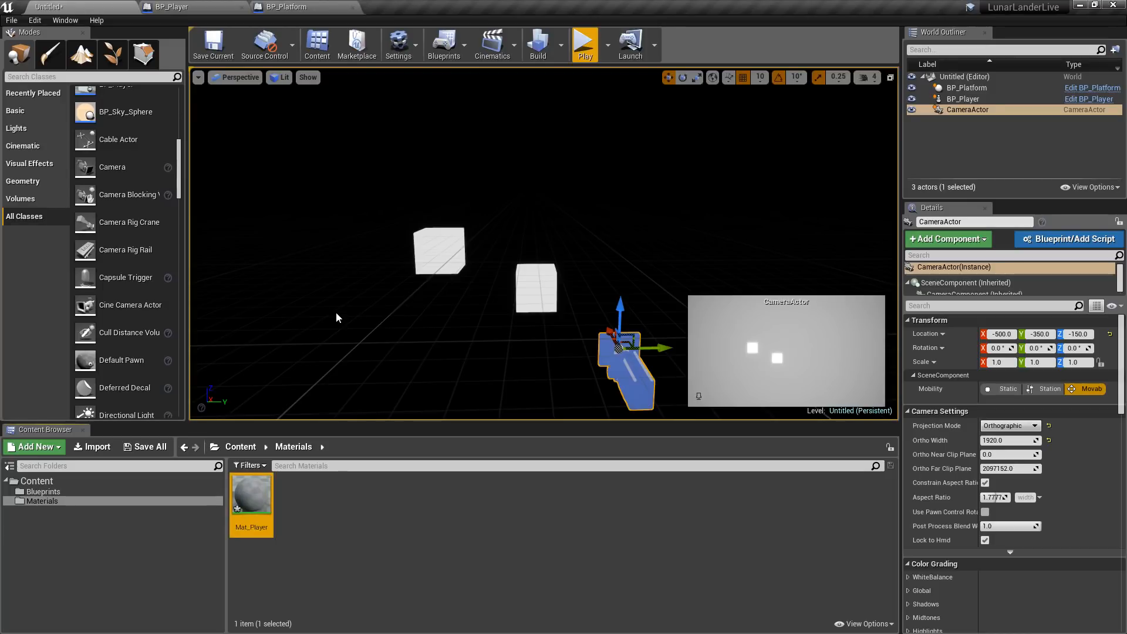
# Step: Create a second material named Mat_Platform in the Materials folder
pyautogui.rightClick(301, 544)
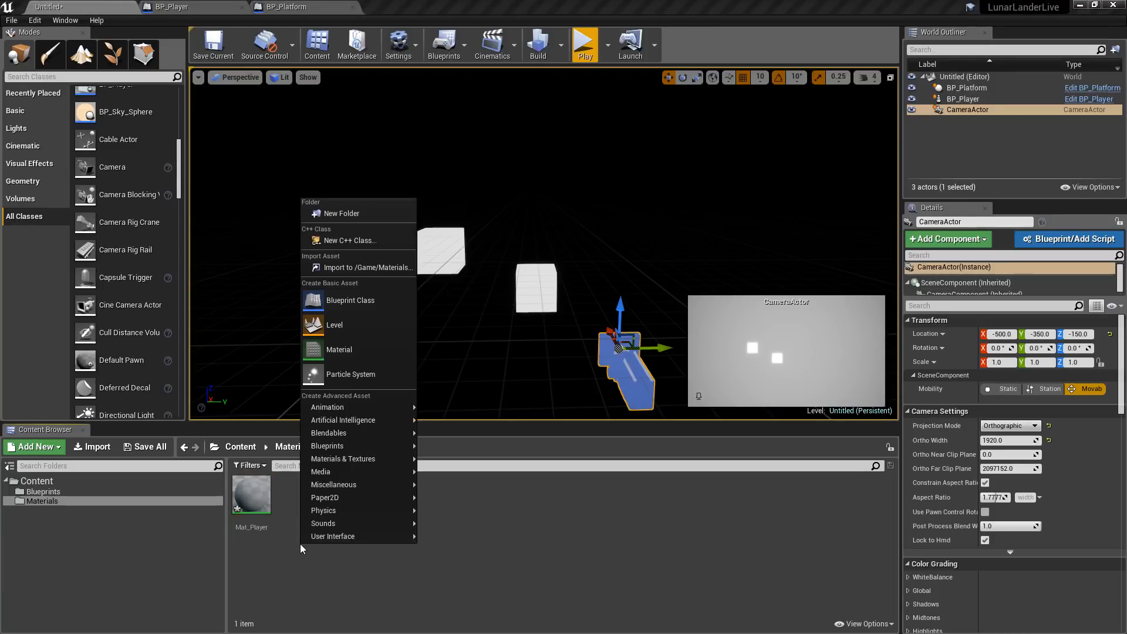
pyautogui.click(372, 348)
pyautogui.write('Mat_')
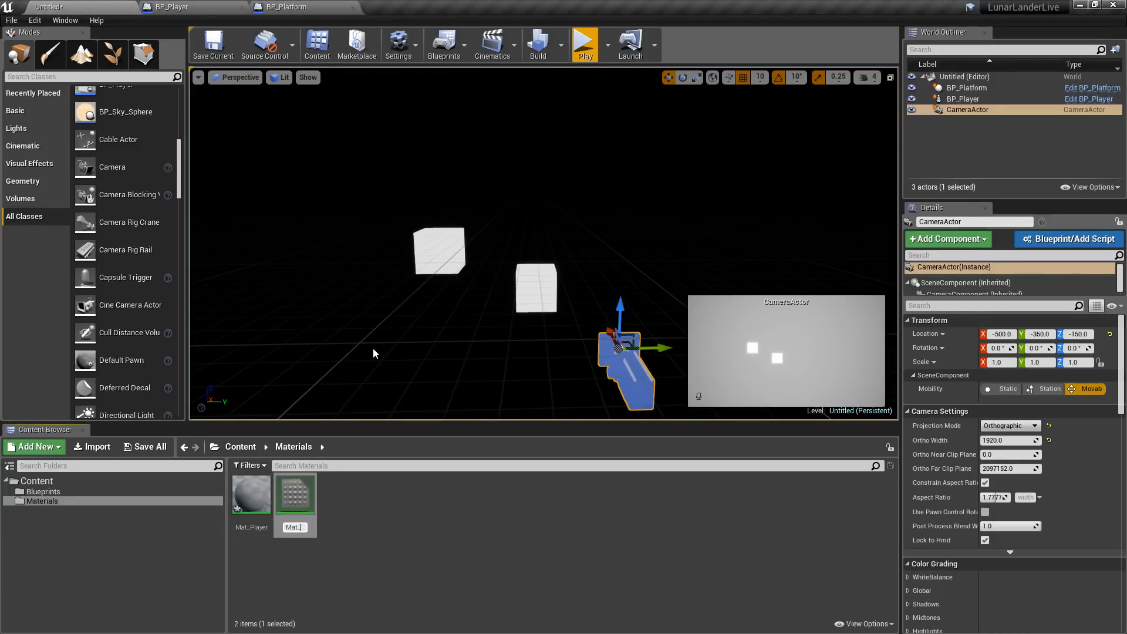
pyautogui.write('Platform')
pyautogui.press('Return')
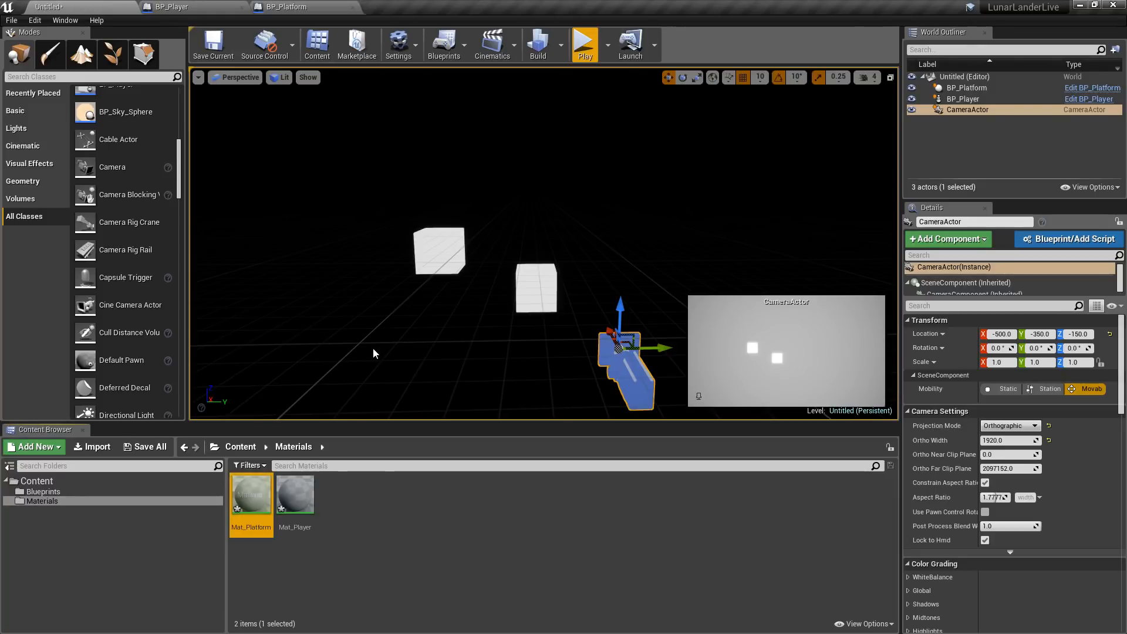
pyautogui.click(368, 547)
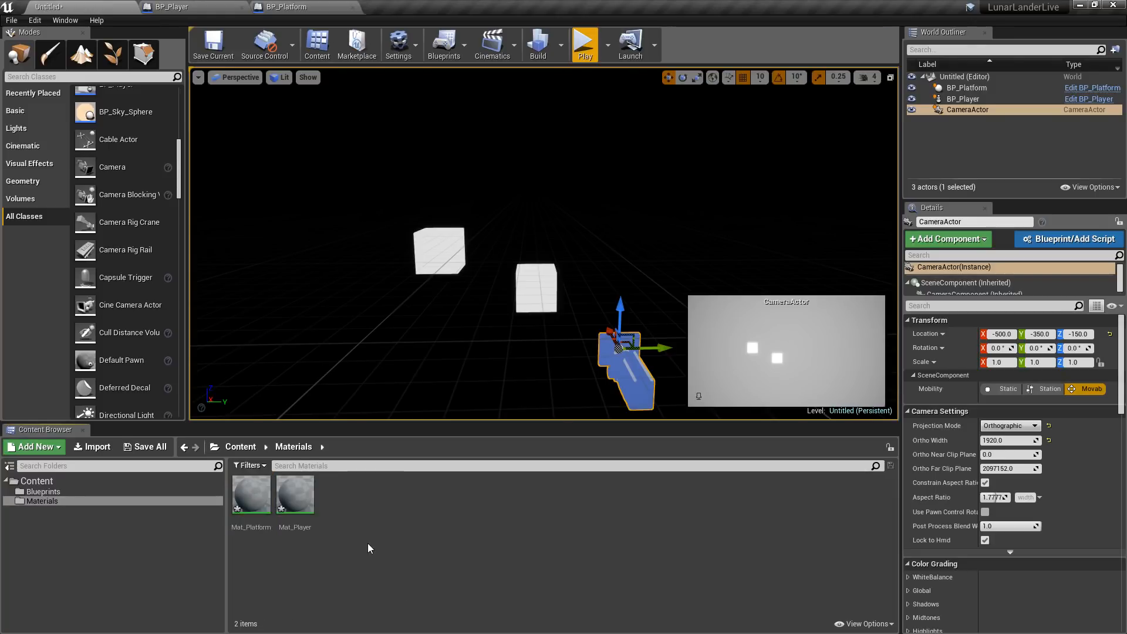
# Step: Open Mat_Player for editing and place a Constant3Vector node in the graph beside the material's main node
pyautogui.doubleClick(302, 499)
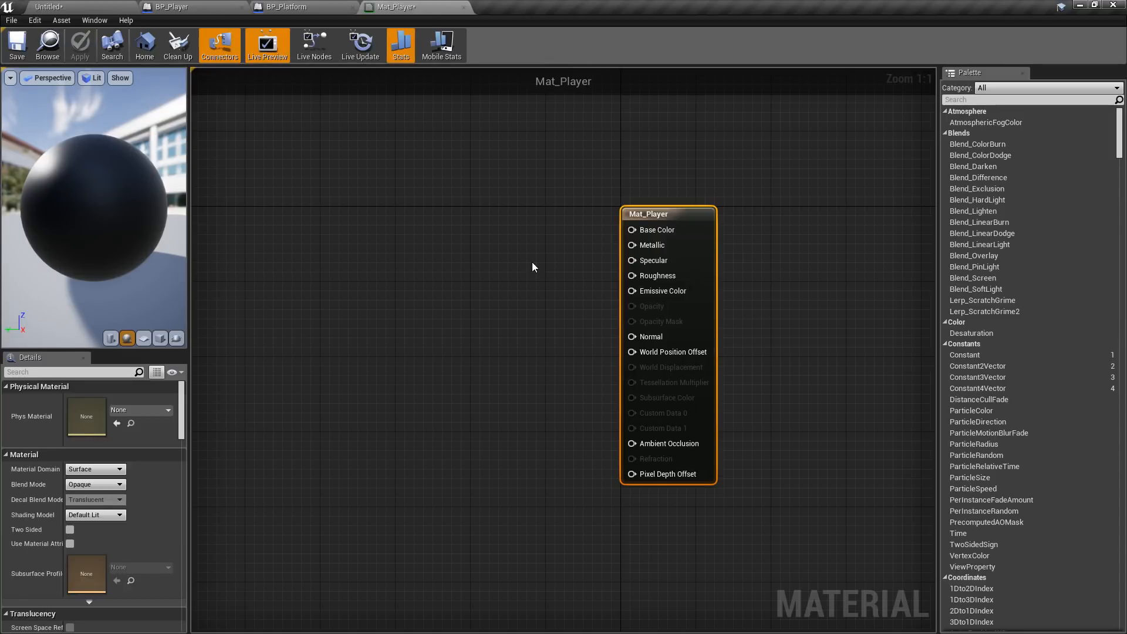
pyautogui.moveTo(443, 287); pyautogui.dragTo(465, 297, button='right')
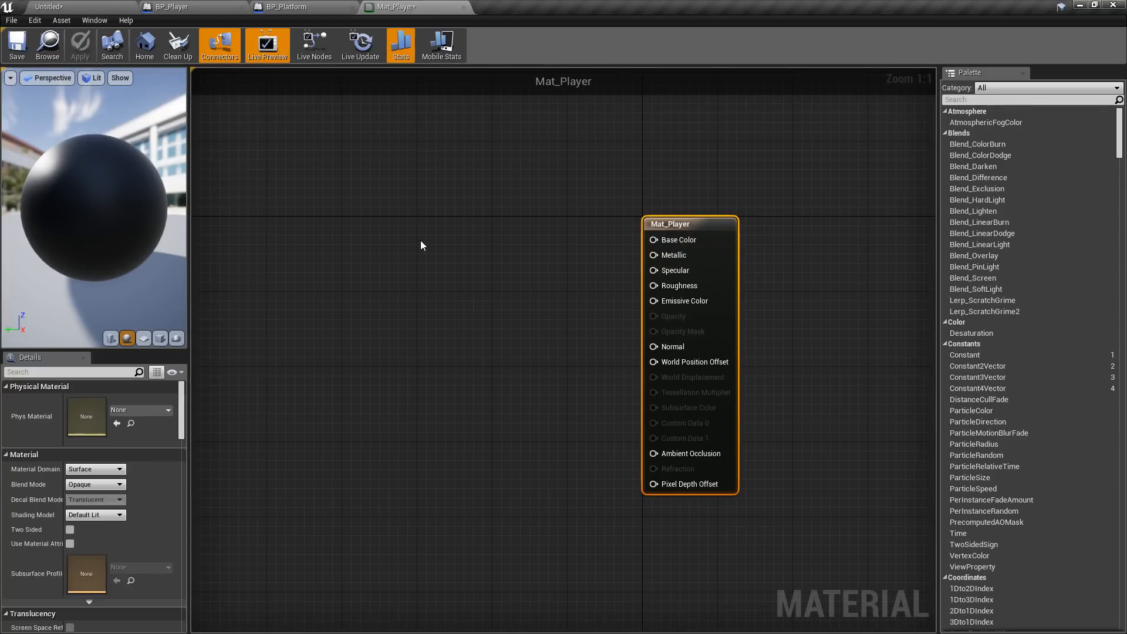
pyautogui.click(392, 190)
pyautogui.press('3')
pyautogui.click(382, 192)
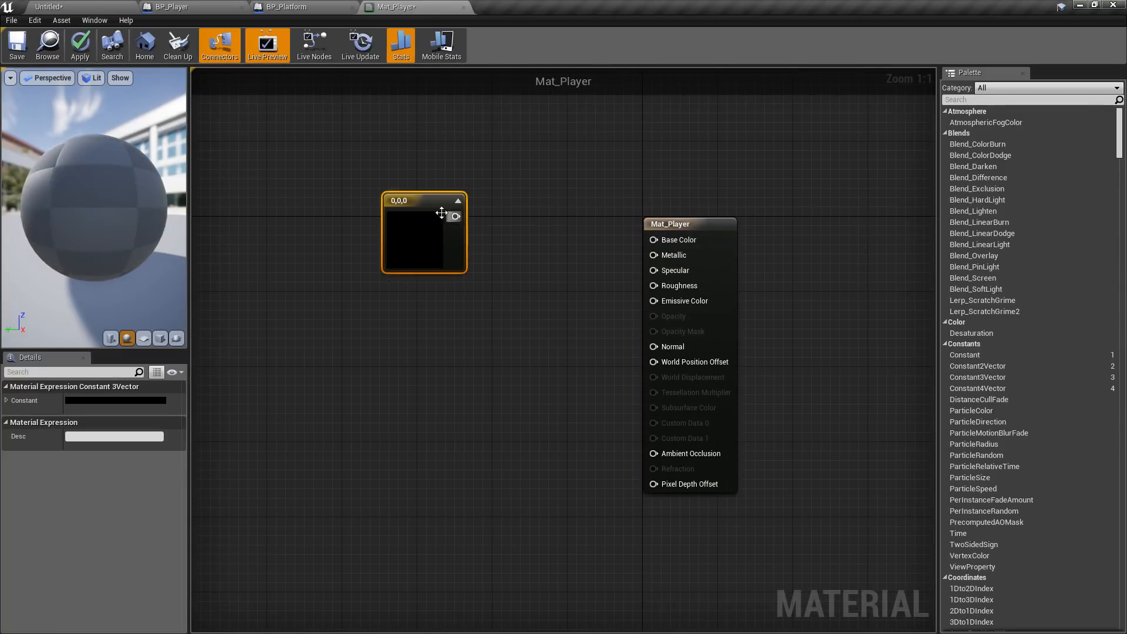
pyautogui.moveTo(418, 214); pyautogui.dragTo(386, 197)
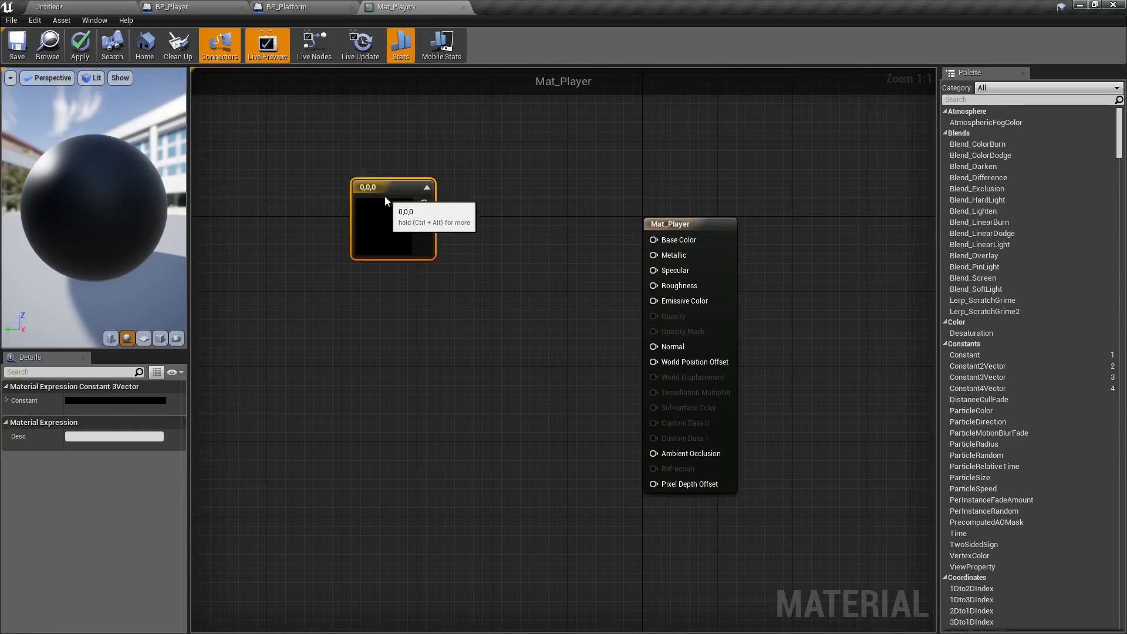
# Step: Set the constant's colour to pure red (1, 0, 0) and connect it to Mat_Player's Base Color, applying the material changes
pyautogui.doubleClick(380, 229)
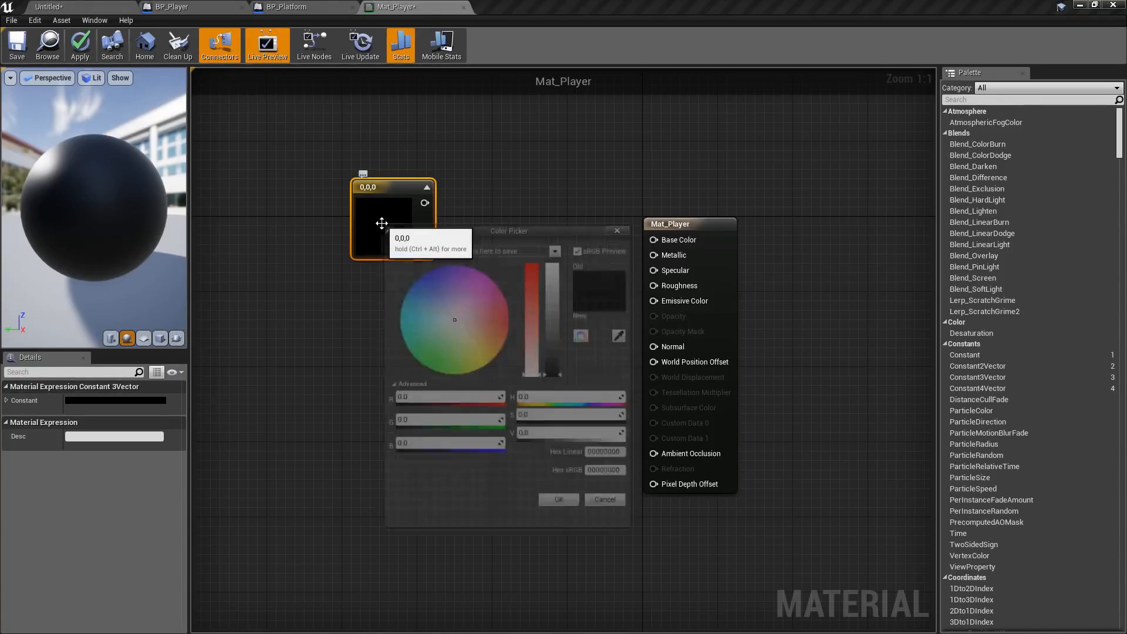
pyautogui.moveTo(464, 330); pyautogui.dragTo(564, 264)
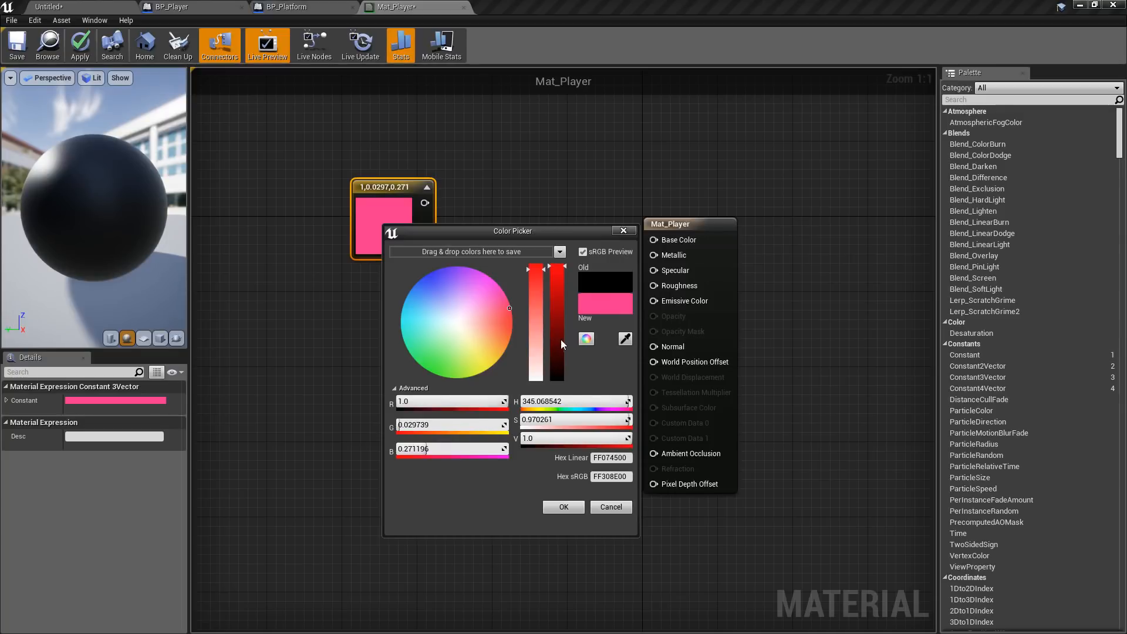
pyautogui.moveTo(531, 293); pyautogui.dragTo(533, 262)
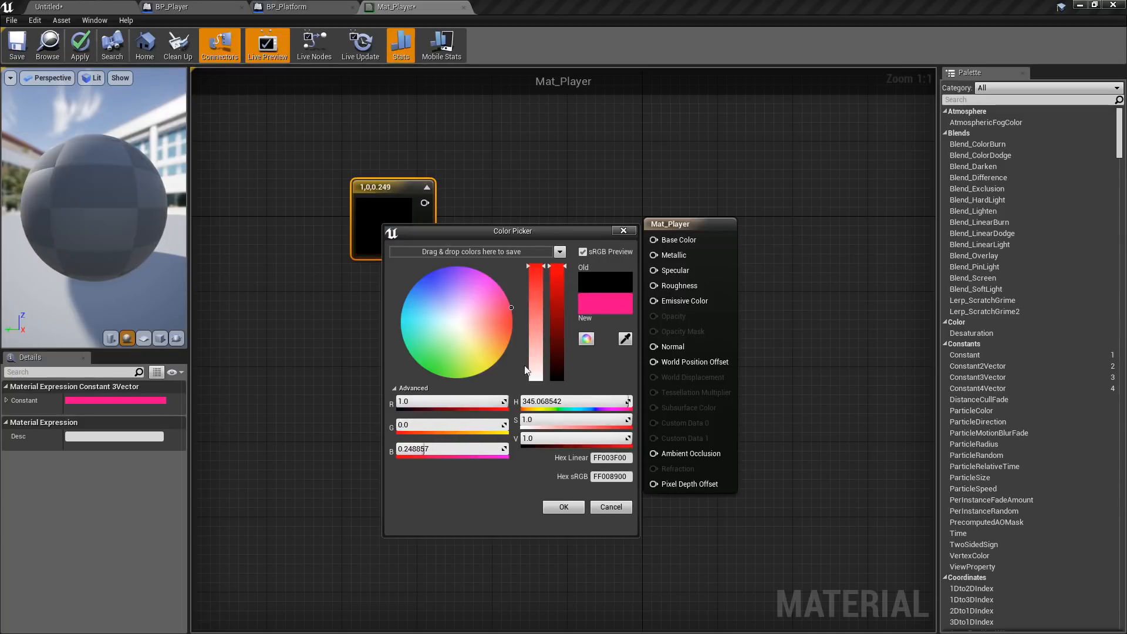
pyautogui.click(456, 452)
pyautogui.write('0')
pyautogui.press('Tab')
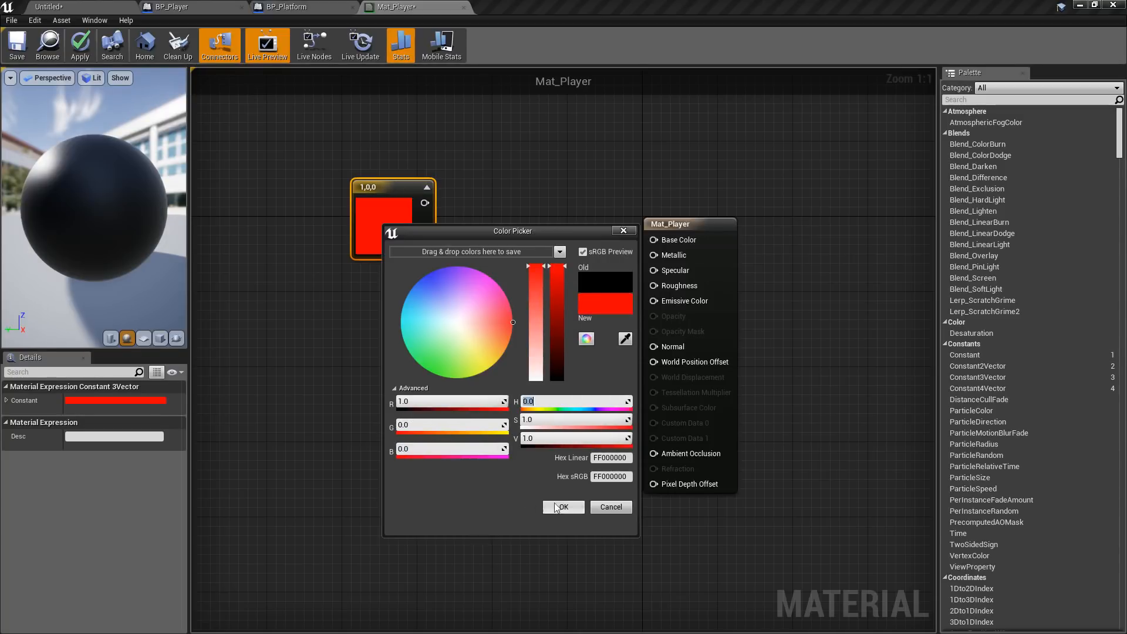
pyautogui.click(556, 508)
pyautogui.moveTo(424, 202); pyautogui.dragTo(653, 240)
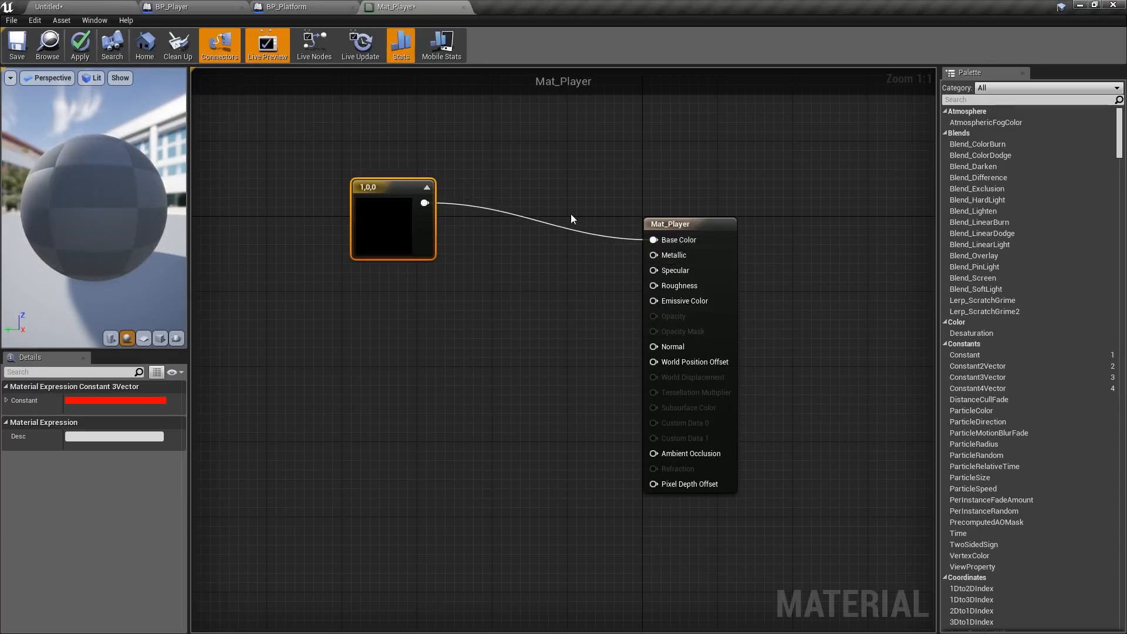
pyautogui.click(77, 48)
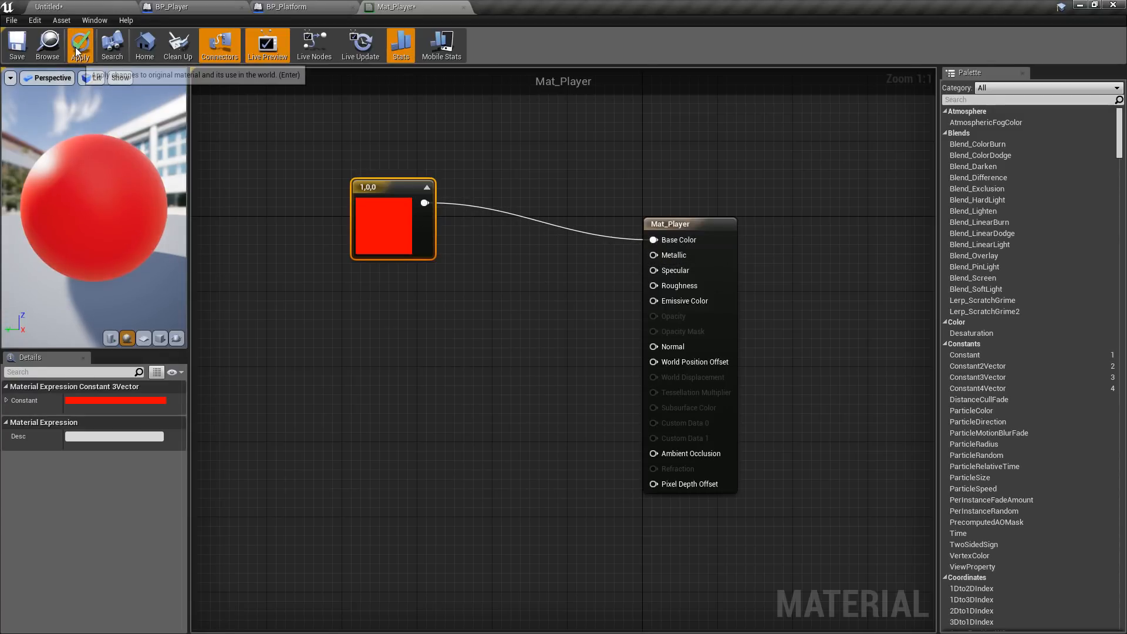
# Step: Assign Mat_Player as the Element 0 material of the Player cube in BP_Player and save the Blueprint
pyautogui.click(188, 6)
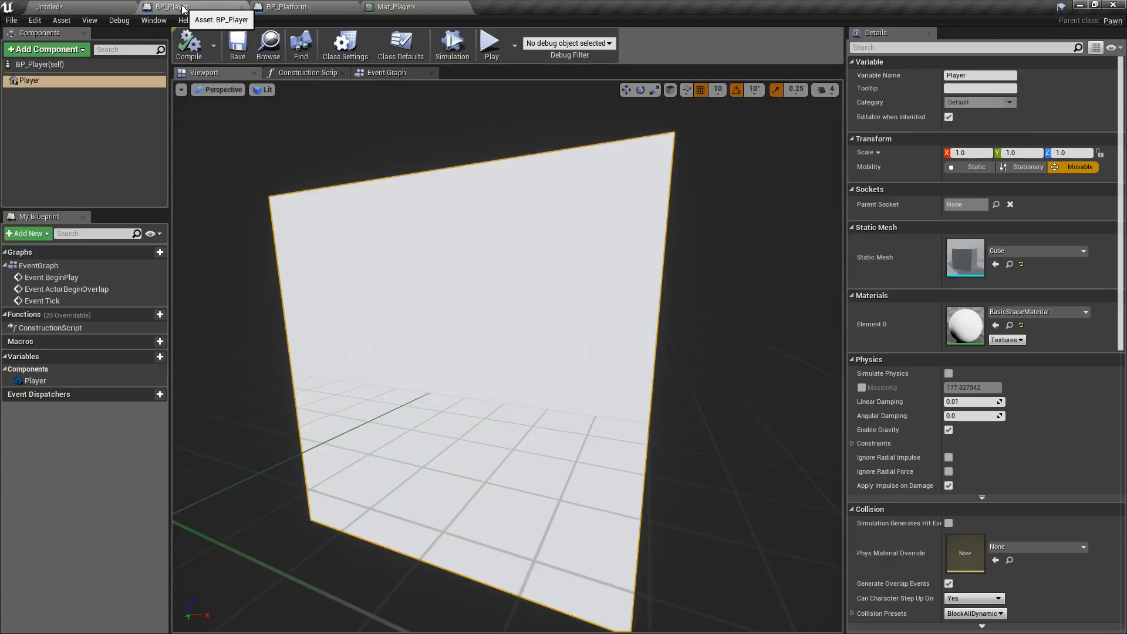
pyautogui.click(47, 81)
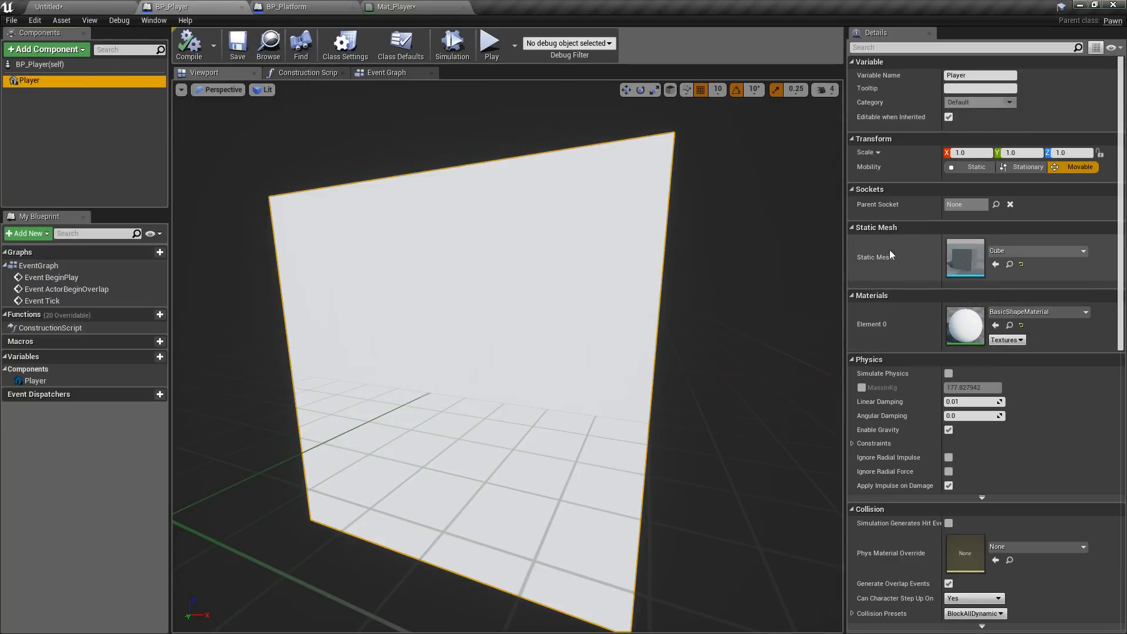
pyautogui.click(1039, 311)
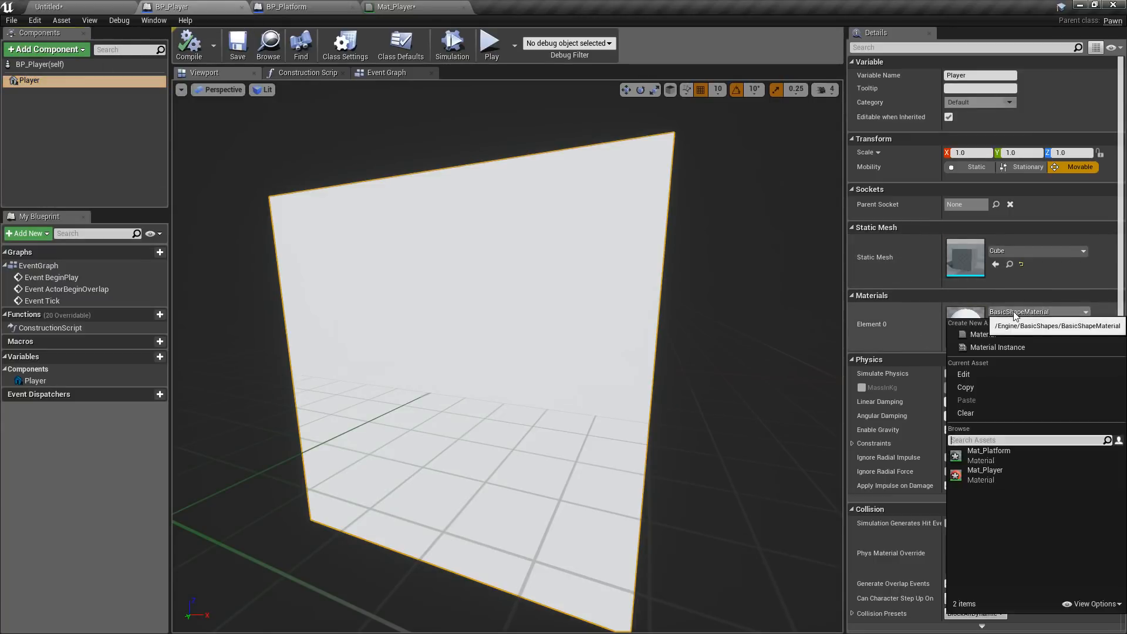
pyautogui.click(981, 476)
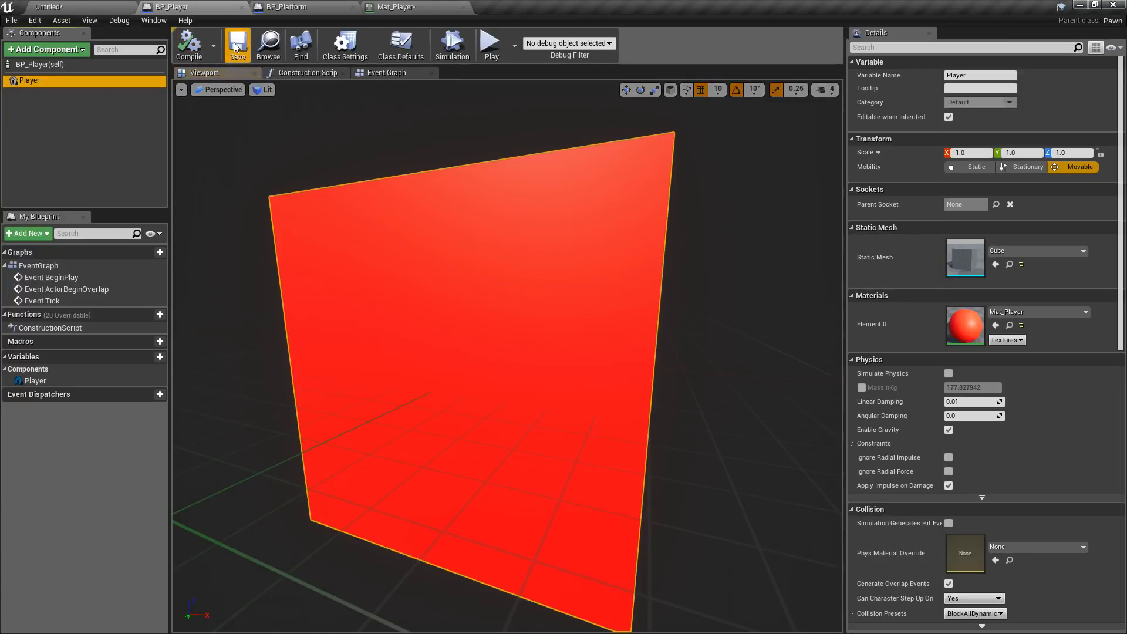
pyautogui.click(237, 44)
# Step: Return to the level and expand the CameraActor's Auto Exposure settings under Lens
pyautogui.click(78, 7)
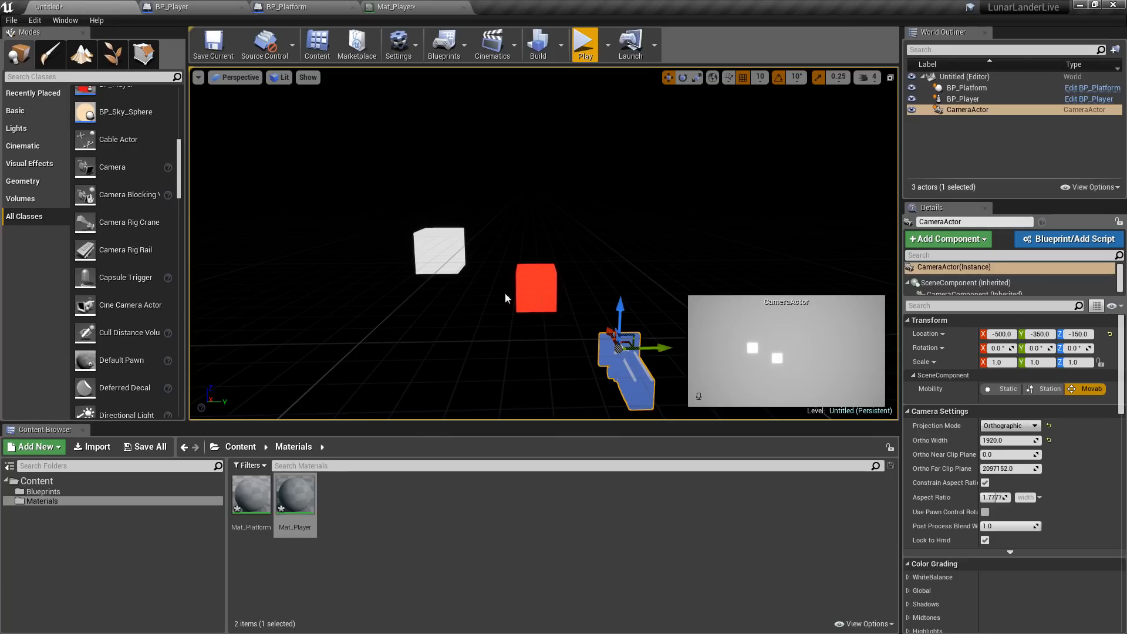
pyautogui.moveTo(641, 283)
pyautogui.mouseDown(button='right')
pyautogui.moveTo(653, 317)
pyautogui.moveTo(658, 291)
pyautogui.moveTo(623, 292)
pyautogui.moveTo(639, 288)
pyautogui.mouseUp(button='right')
pyautogui.moveTo(611, 247)
pyautogui.mouseDown(button='right')
pyautogui.moveTo(631, 247)
pyautogui.moveTo(592, 250)
pyautogui.moveTo(610, 247)
pyautogui.mouseUp(button='right')
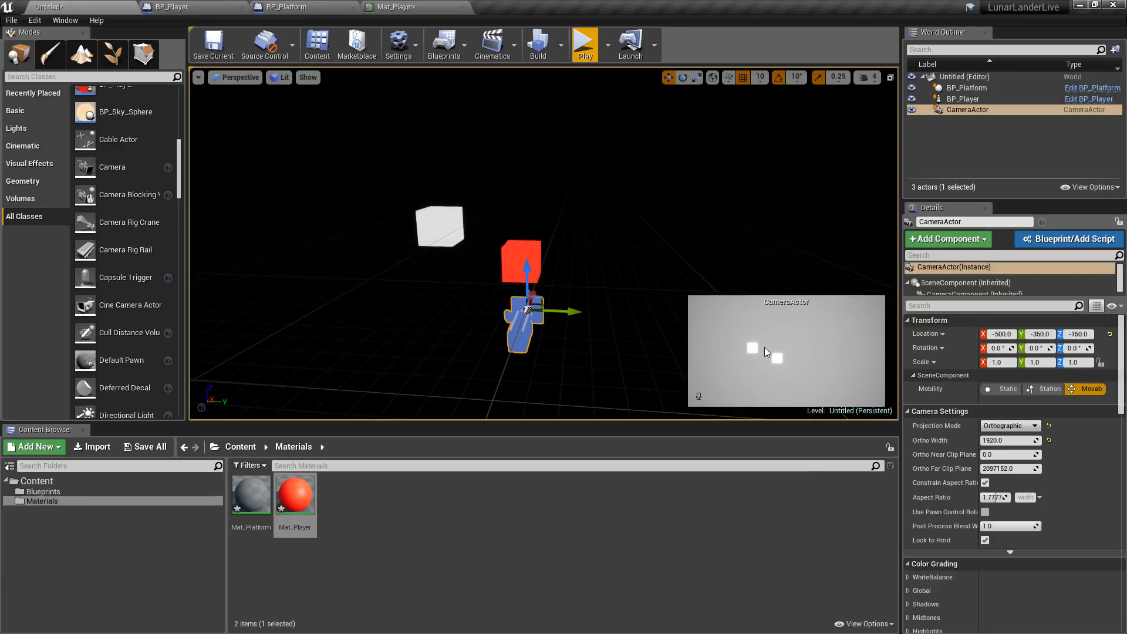
pyautogui.scroll(-6, 956, 534)
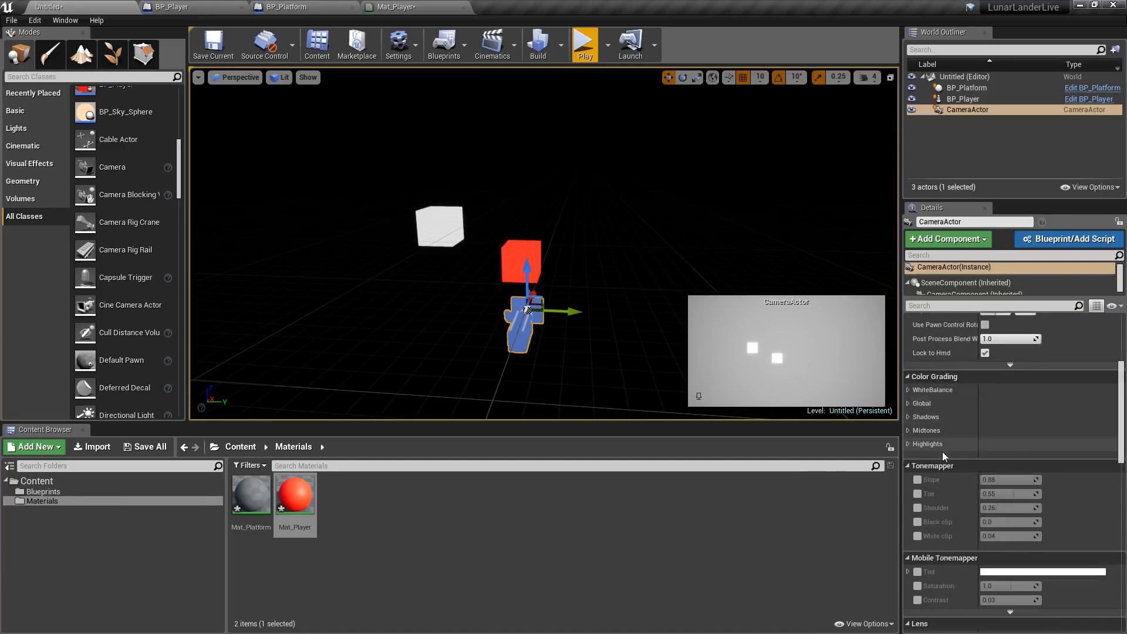
pyautogui.scroll(5, 942, 452)
pyautogui.scroll(-7, 991, 454)
pyautogui.scroll(-6, 992, 453)
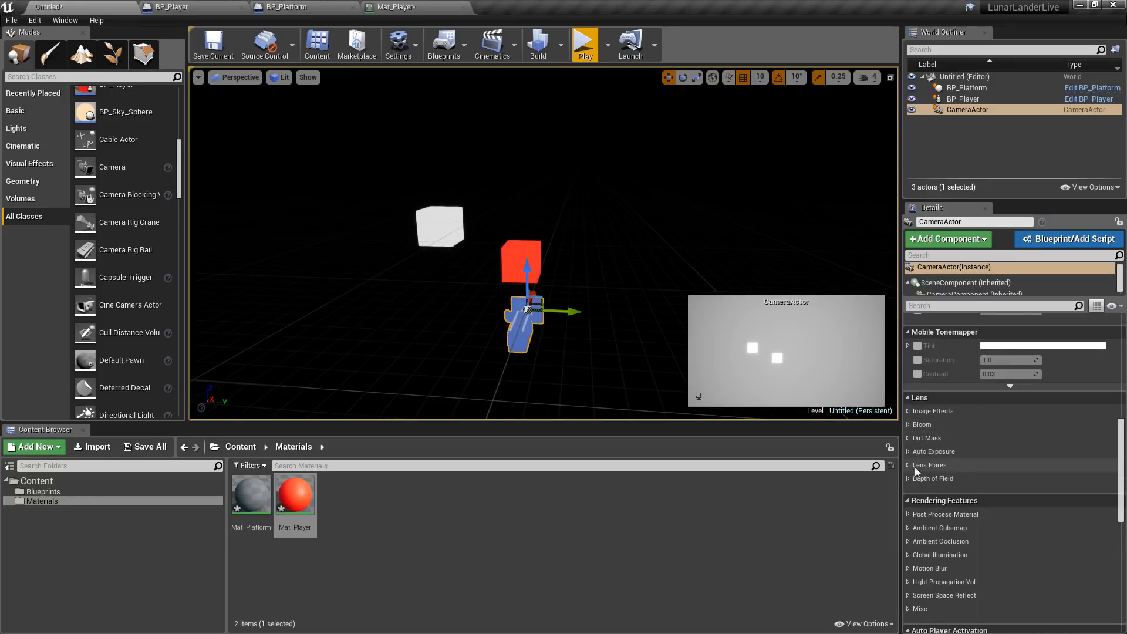
pyautogui.click(909, 451)
# Step: Enable the camera's Min Brightness and Max Brightness overrides in Auto Exposure and set both to 1.0
pyautogui.scroll(-2, 939, 452)
pyautogui.click(923, 425)
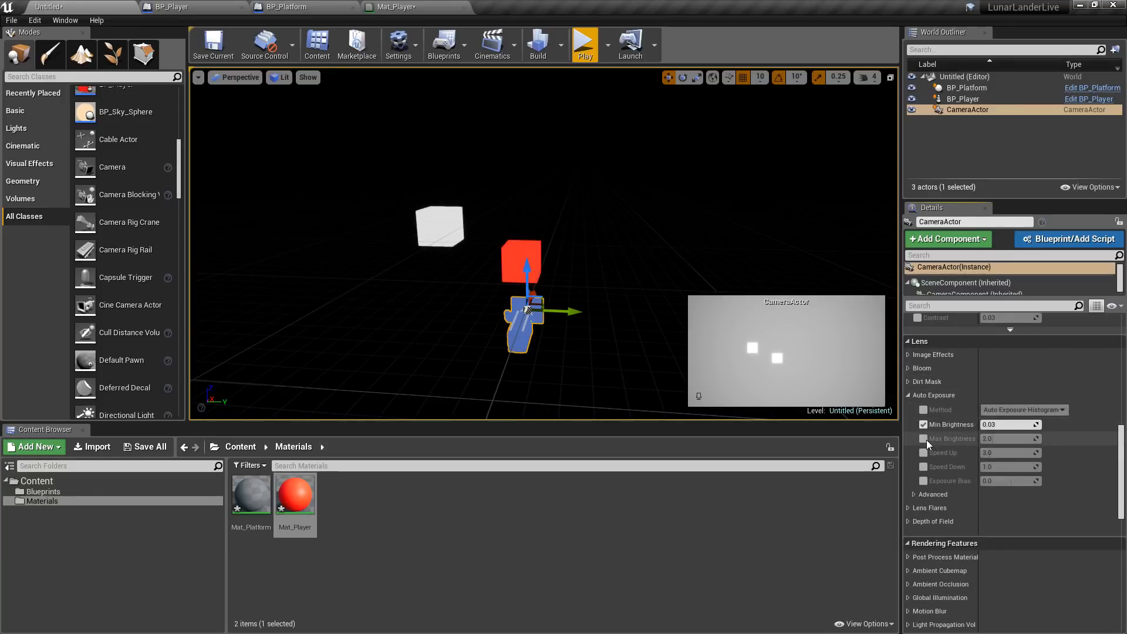
pyautogui.click(924, 439)
pyautogui.click(1006, 426)
pyautogui.write('1')
pyautogui.click(1010, 439)
pyautogui.write('1')
pyautogui.click(1006, 428)
pyautogui.click(1006, 439)
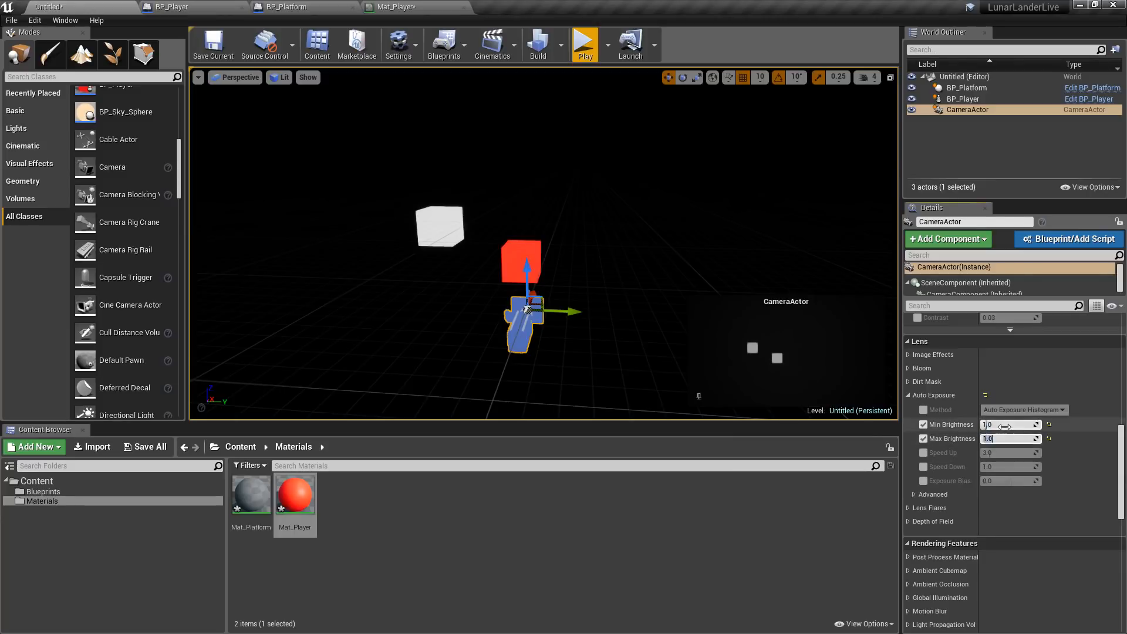
pyautogui.click(1007, 427)
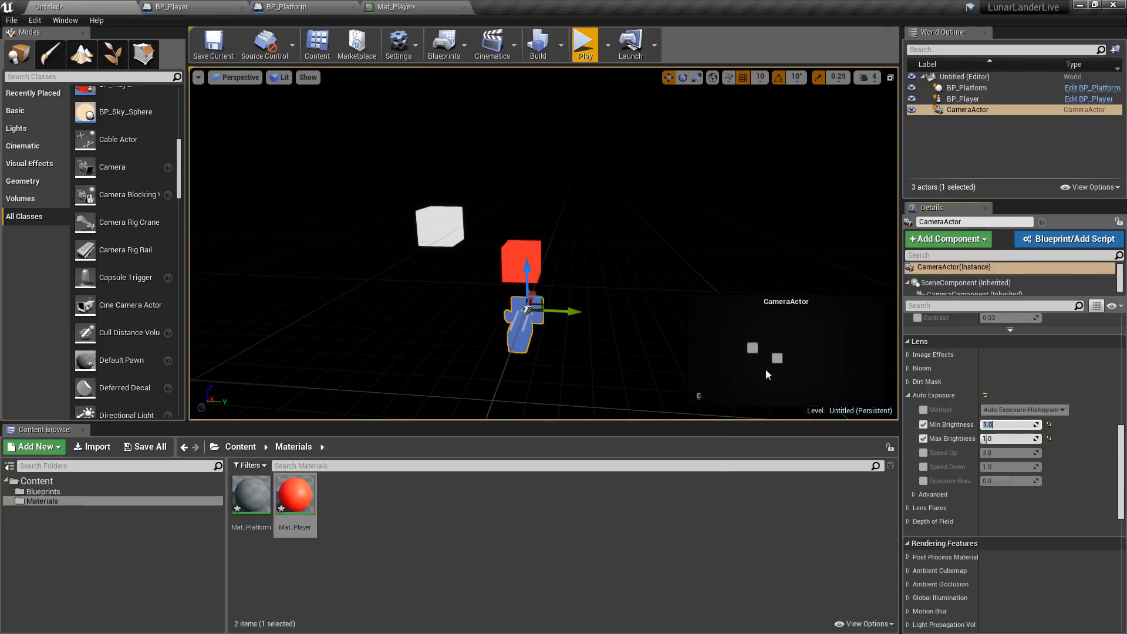
# Step: Create a new folder named Maps under Content in the project
pyautogui.click(213, 44)
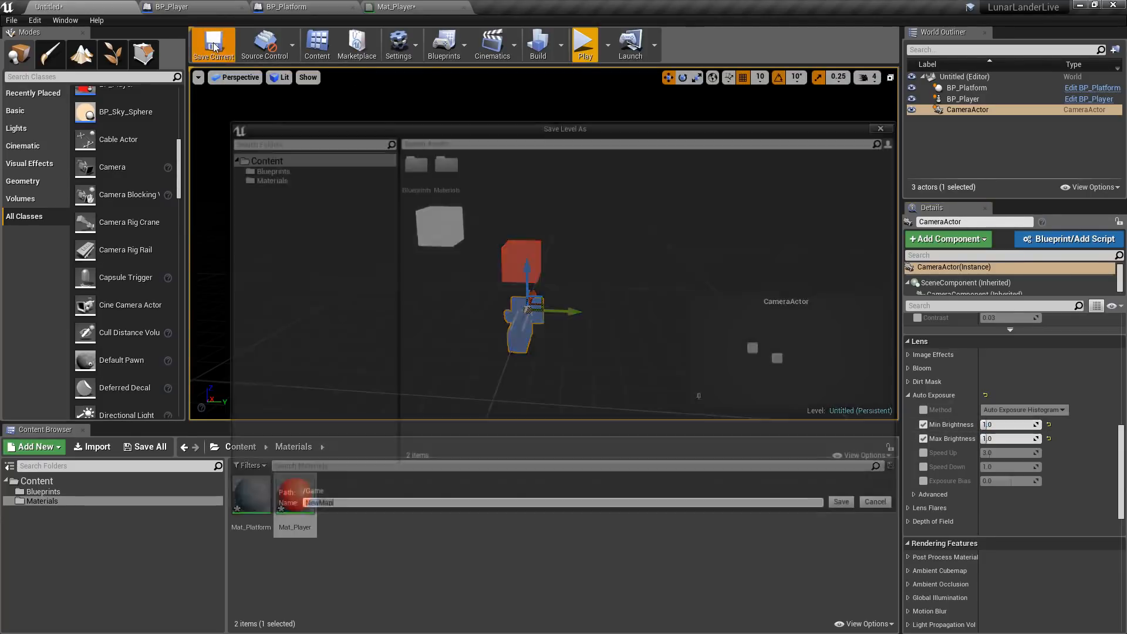
pyautogui.click(882, 507)
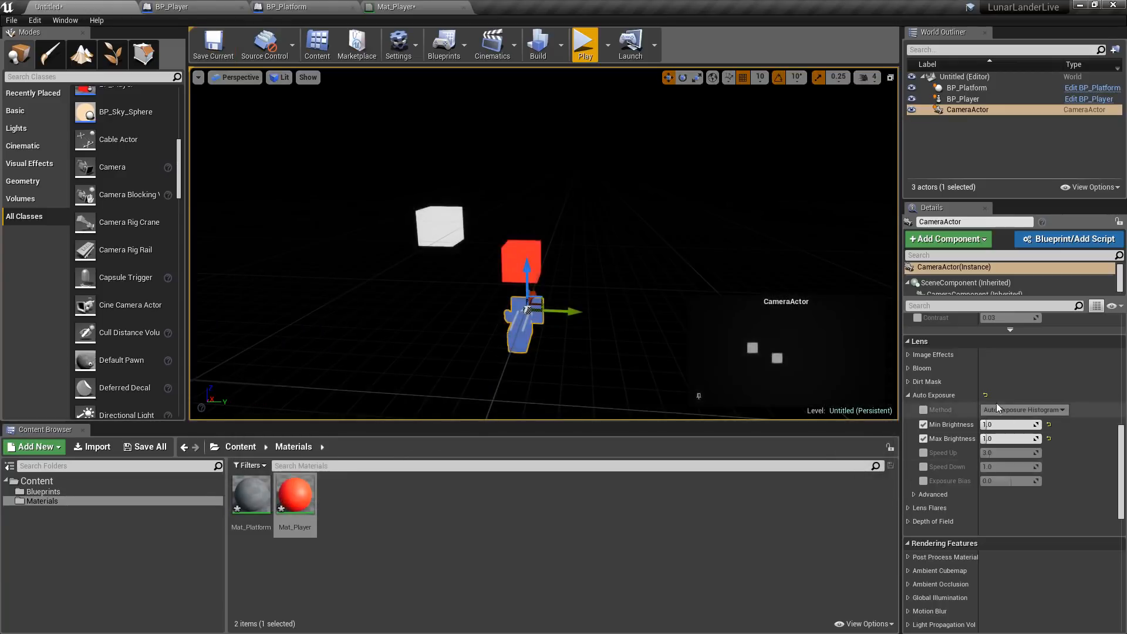
pyautogui.click(909, 396)
pyautogui.click(35, 481)
pyautogui.rightClick(35, 481)
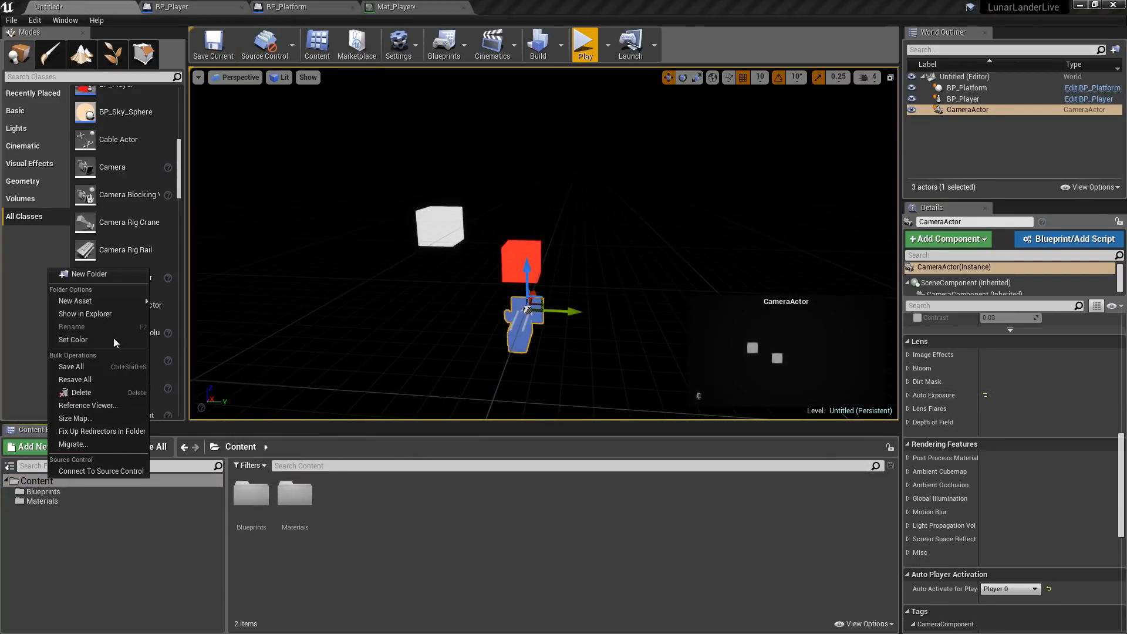
pyautogui.click(103, 275)
pyautogui.write('Maps')
pyautogui.press('Return')
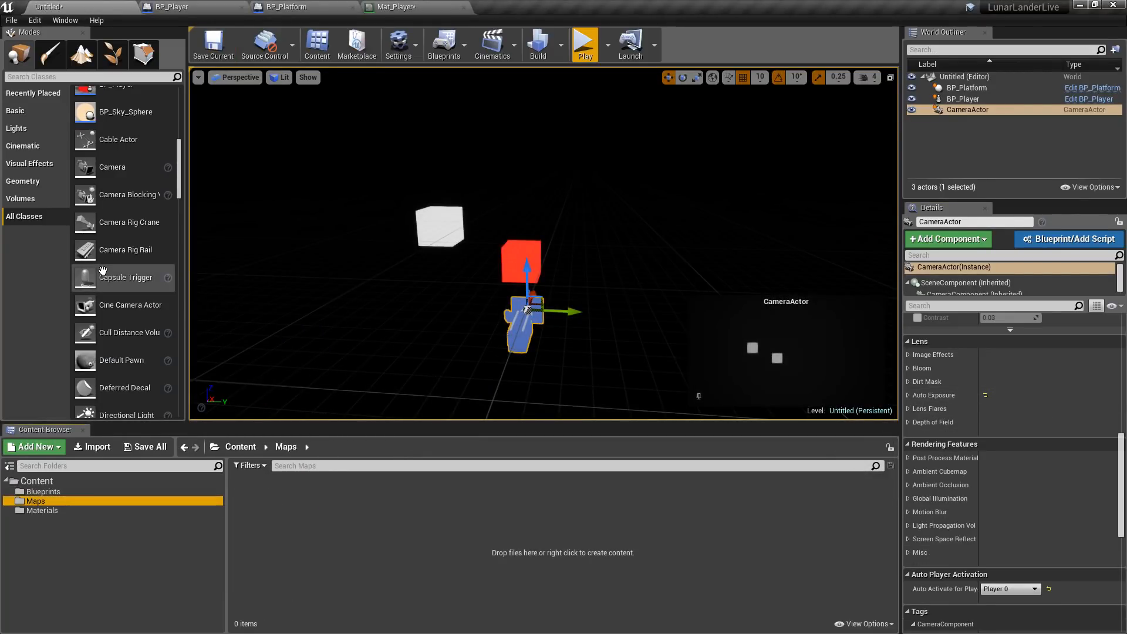
# Step: Save the current level as GameLevel1 in the Maps folder
pyautogui.hotkey('ctrl', 's')
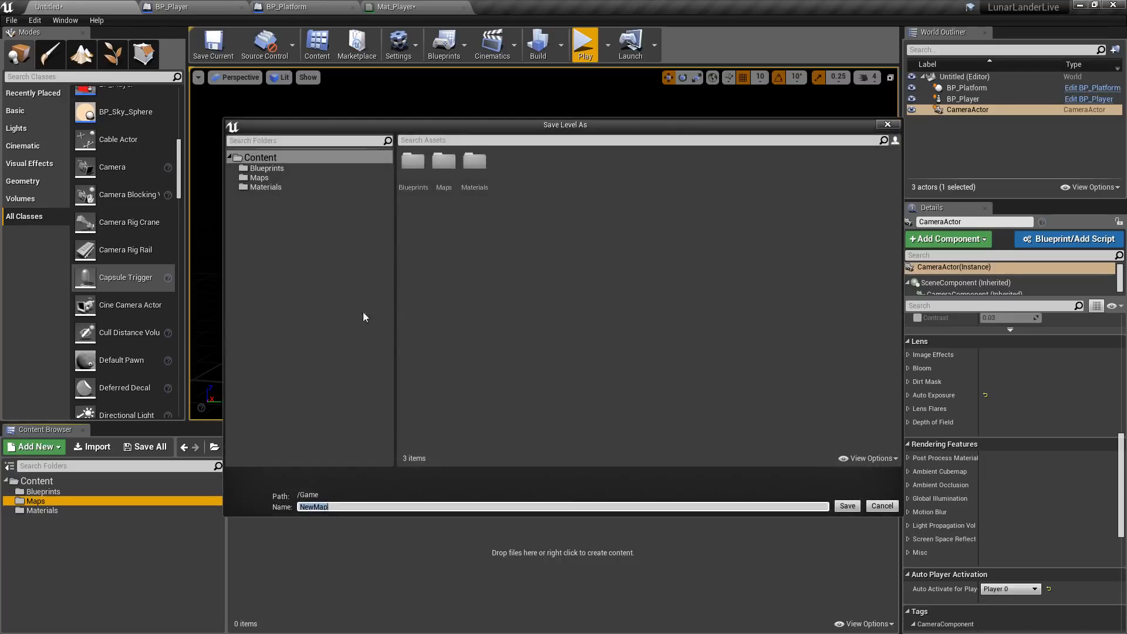
pyautogui.click(259, 178)
pyautogui.click(352, 508)
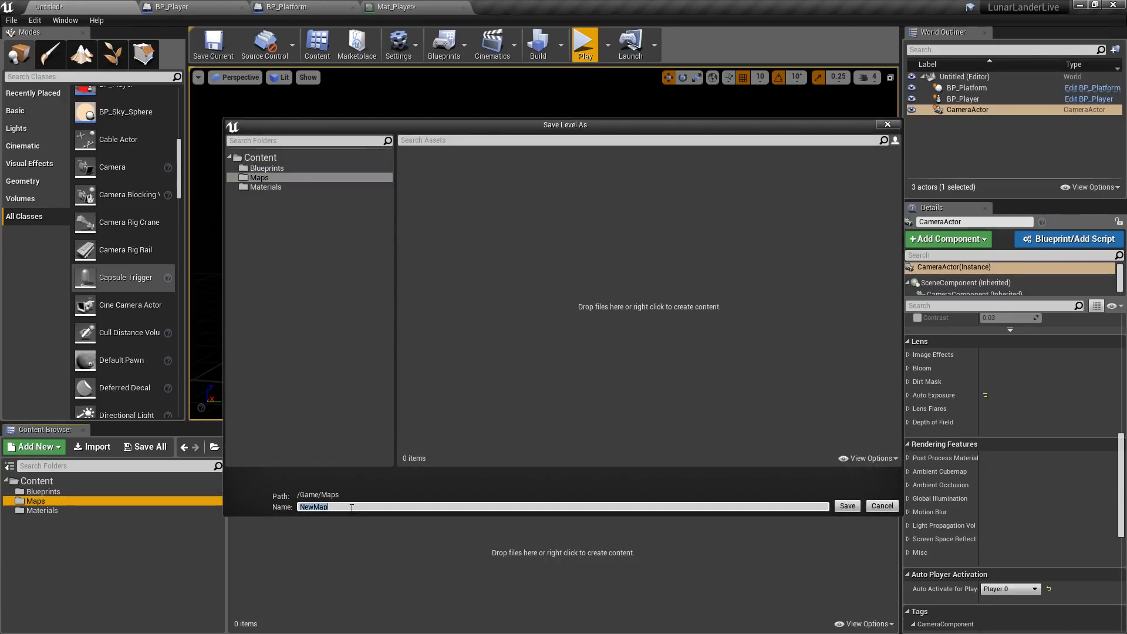
pyautogui.write('GameLevel1')
pyautogui.press('Return')
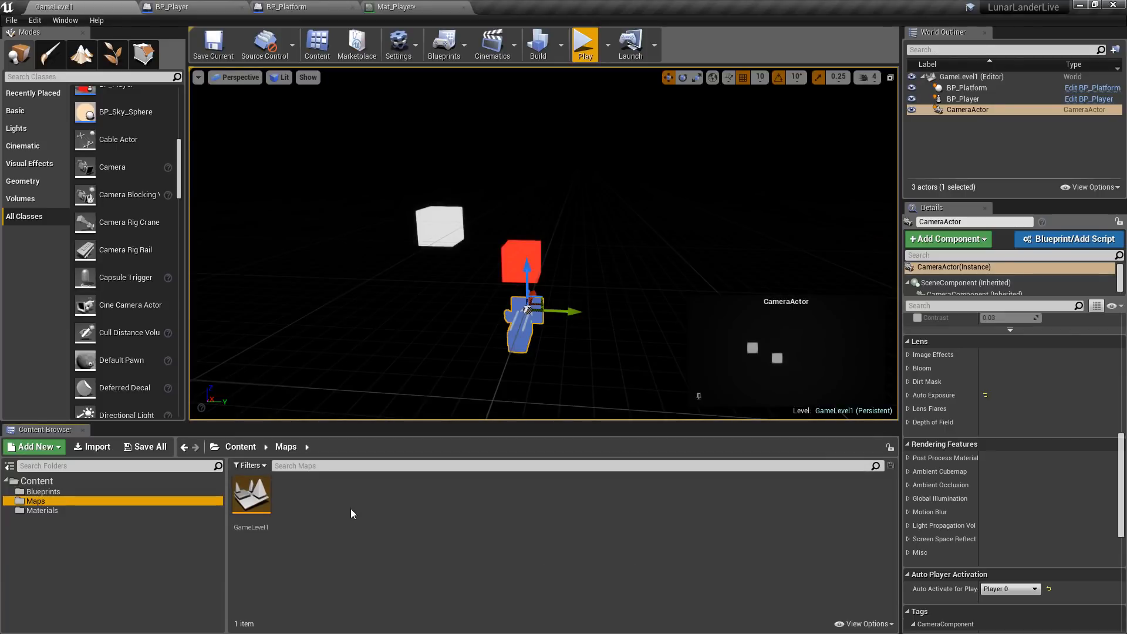
pyautogui.click(789, 365)
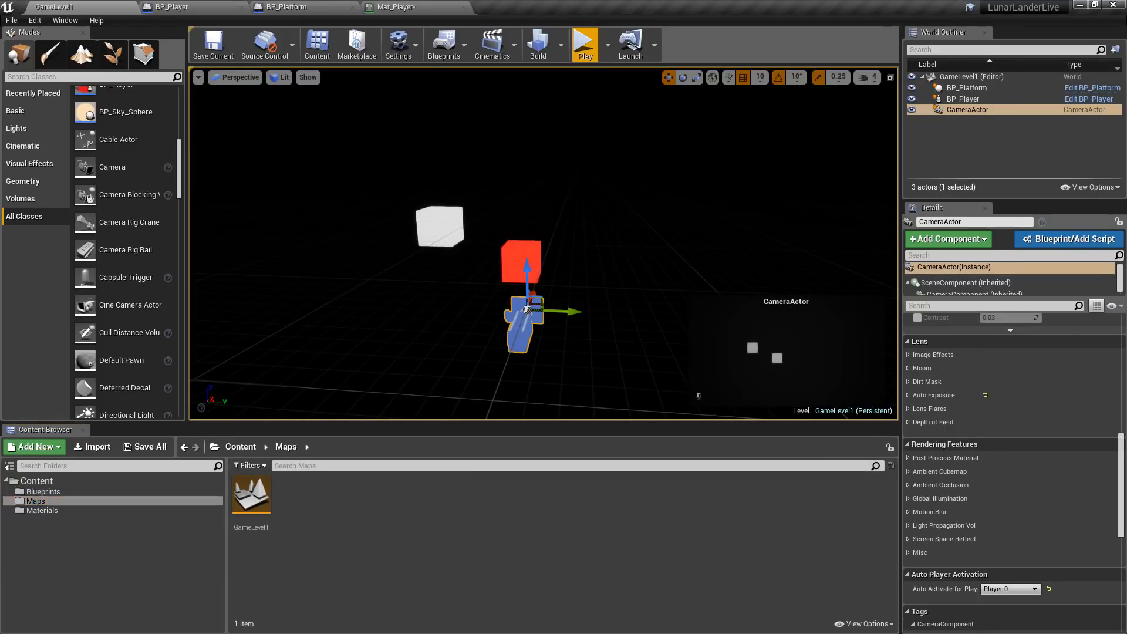
# Step: In Mat_Player, connect the red constant to Emissive Color as well and apply the material changes
pyautogui.click(520, 254)
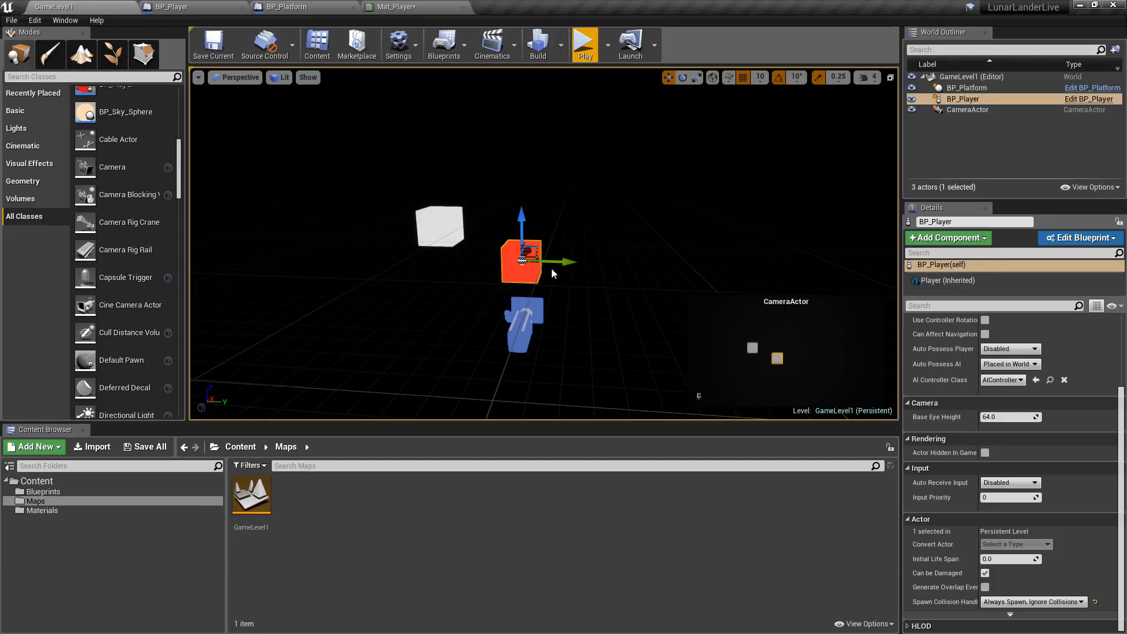
pyautogui.click(396, 7)
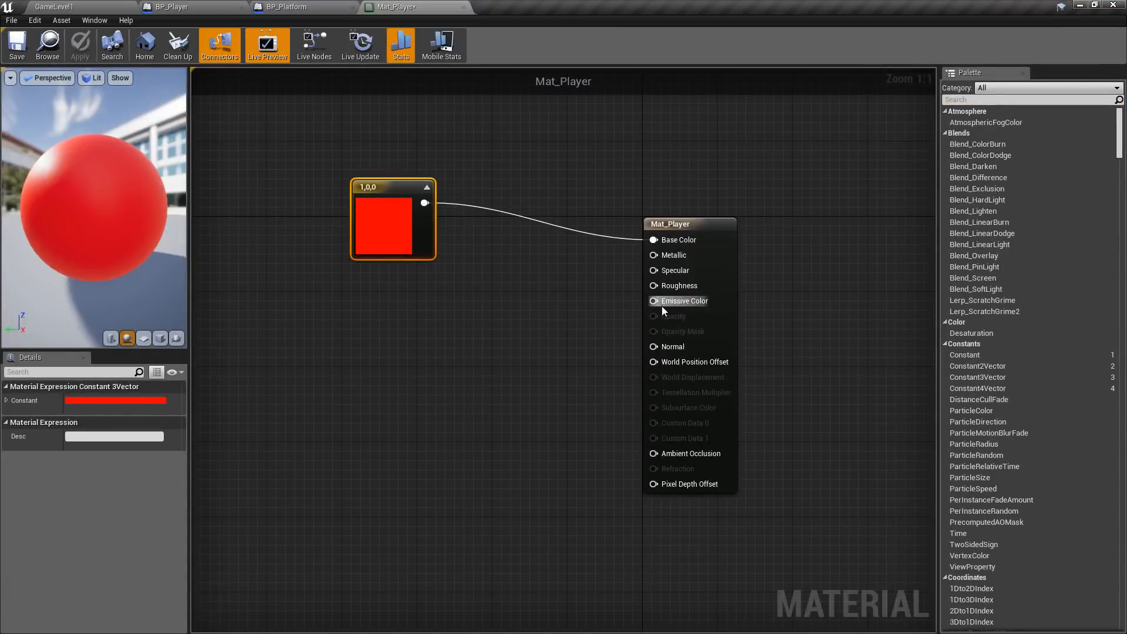
pyautogui.moveTo(424, 202); pyautogui.dragTo(660, 301)
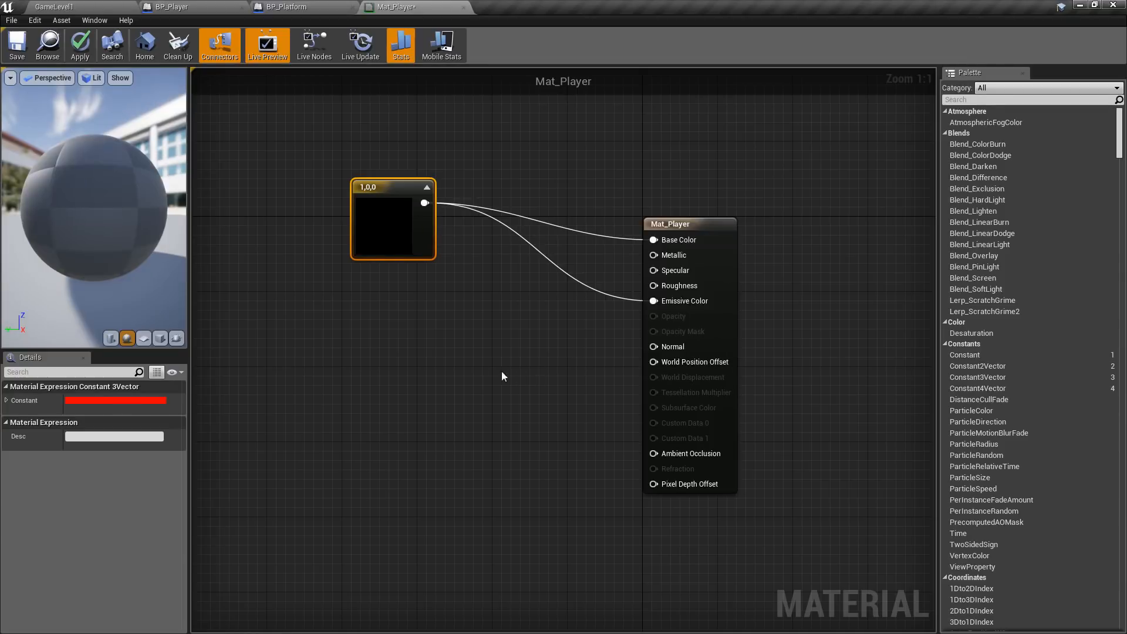
pyautogui.click(80, 47)
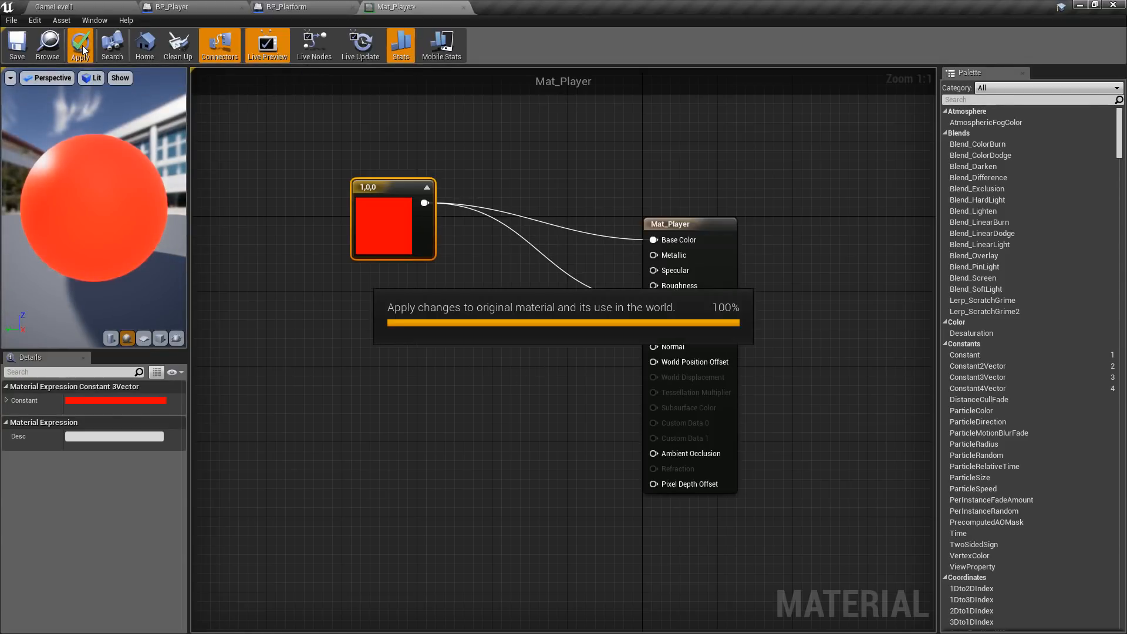
# Step: Return to GameLevel1 and play-test it to check how the player cube looks through the game camera, then stop playing
pyautogui.click(86, 6)
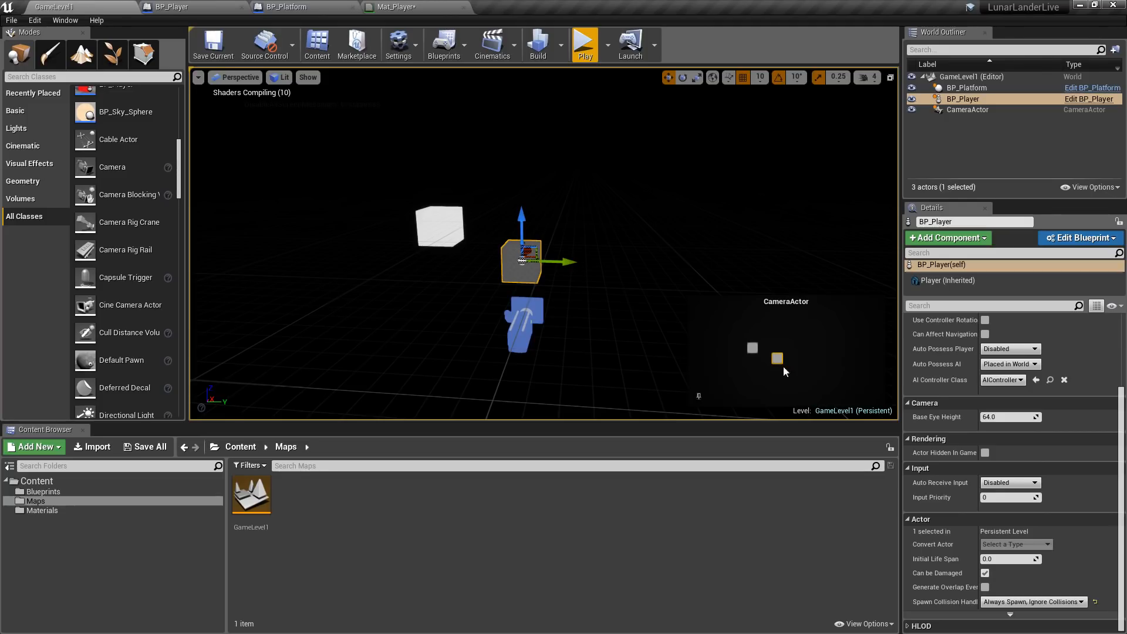
pyautogui.moveTo(704, 339); pyautogui.dragTo(718, 349, button='right')
pyautogui.press('w')
pyautogui.moveTo(573, 325); pyautogui.dragTo(573, 325, button='right')
pyautogui.click(573, 325)
pyautogui.moveTo(781, 369); pyautogui.dragTo(807, 369, button='right')
pyautogui.press('s')
pyautogui.click(586, 41)
pyautogui.hotkey('shift', 'F1')
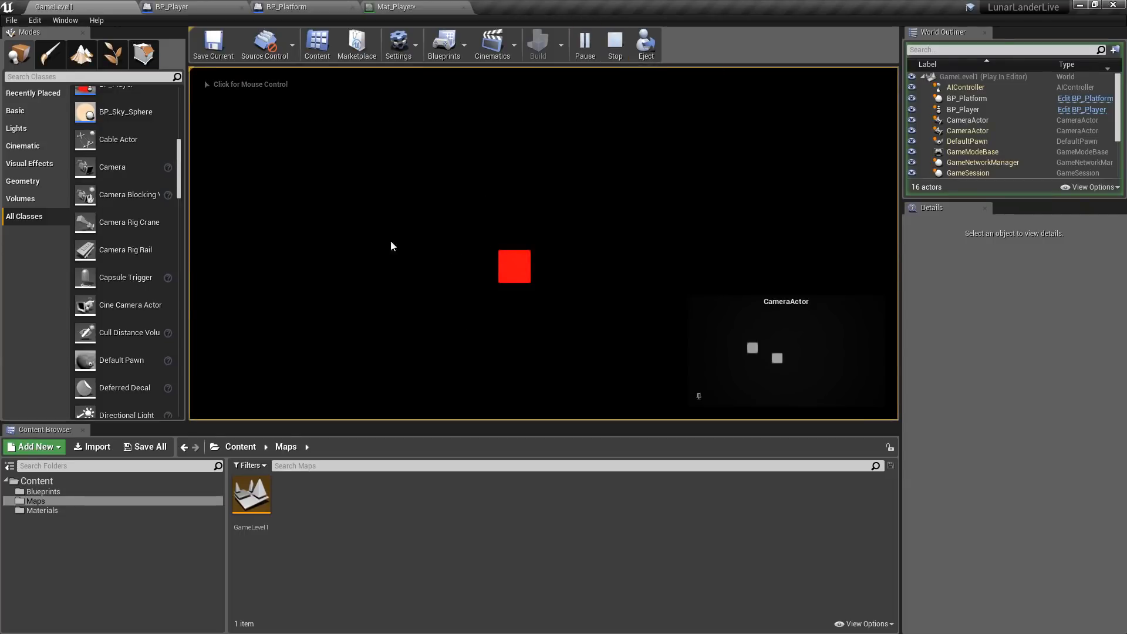
pyautogui.click(613, 49)
# Step: Open Mat_Platform and add a Constant3Vector connected to both its Base Color and Emissive Color
pyautogui.click(312, 219)
pyautogui.moveTo(312, 219); pyautogui.dragTo(308, 194, button='right')
pyautogui.press('s')
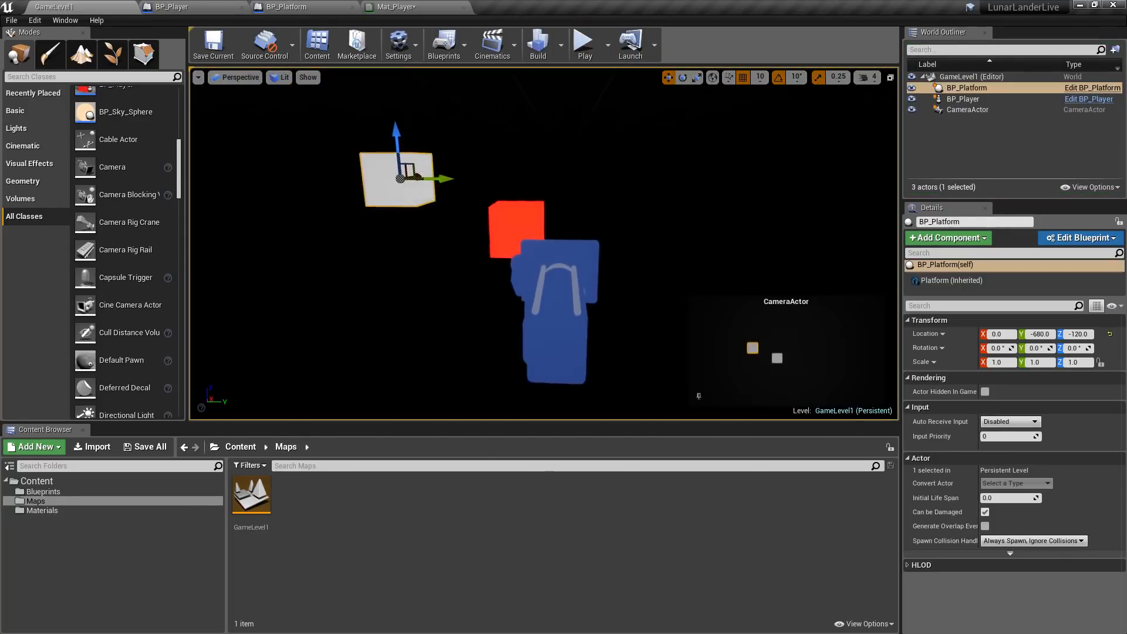
pyautogui.click(42, 510)
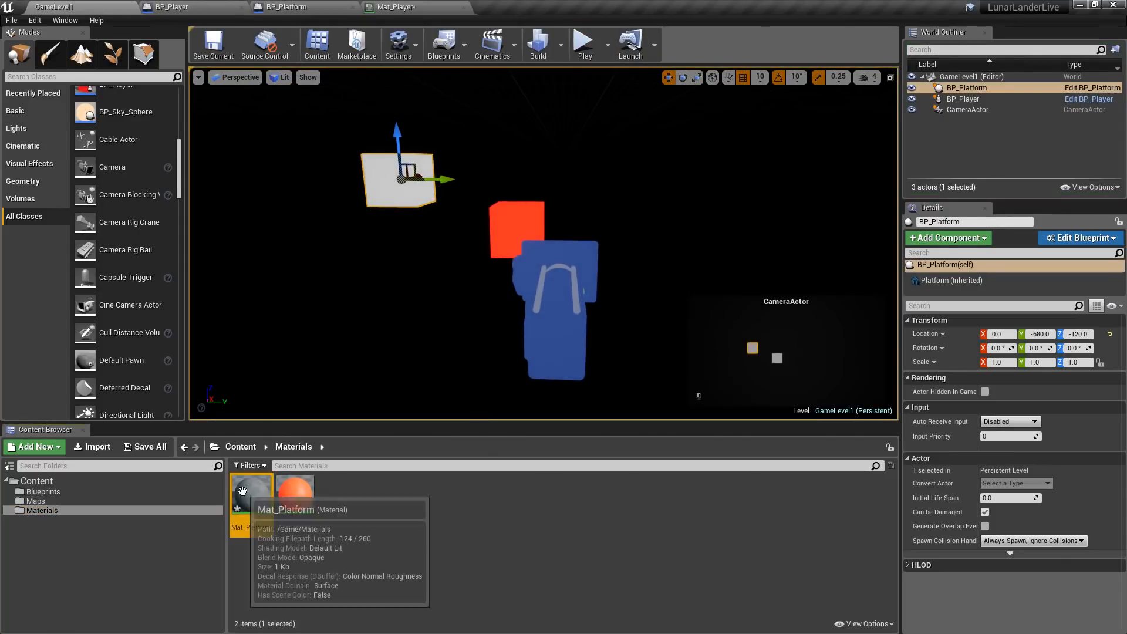
pyautogui.doubleClick(243, 492)
pyautogui.moveTo(385, 324); pyautogui.dragTo(529, 331, button='right')
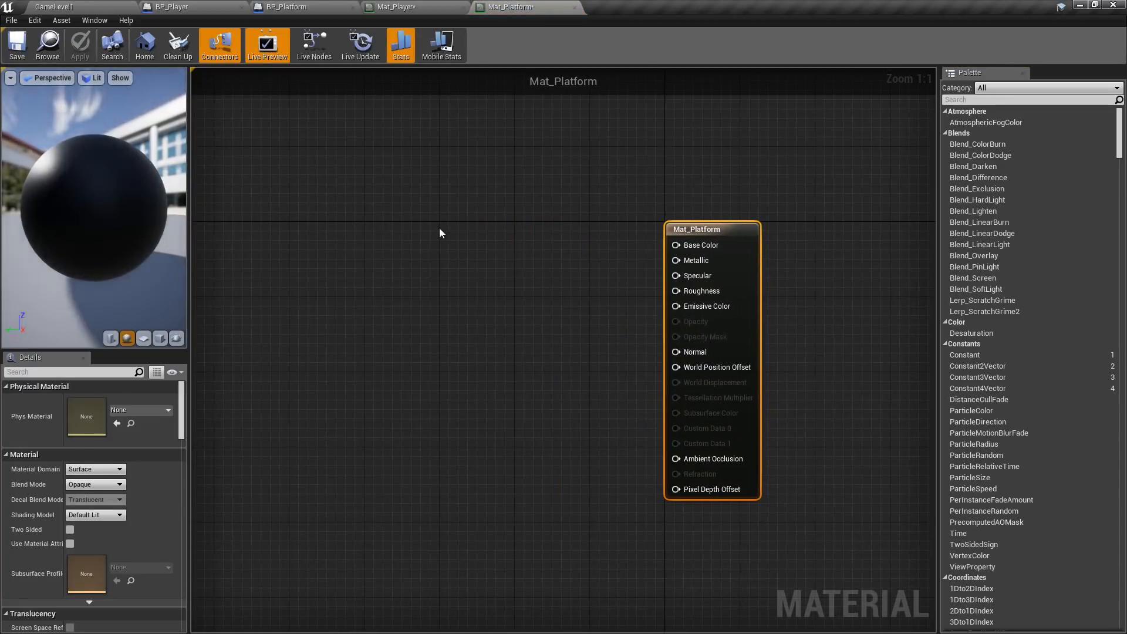
pyautogui.click(439, 228)
pyautogui.moveTo(512, 251); pyautogui.dragTo(682, 308)
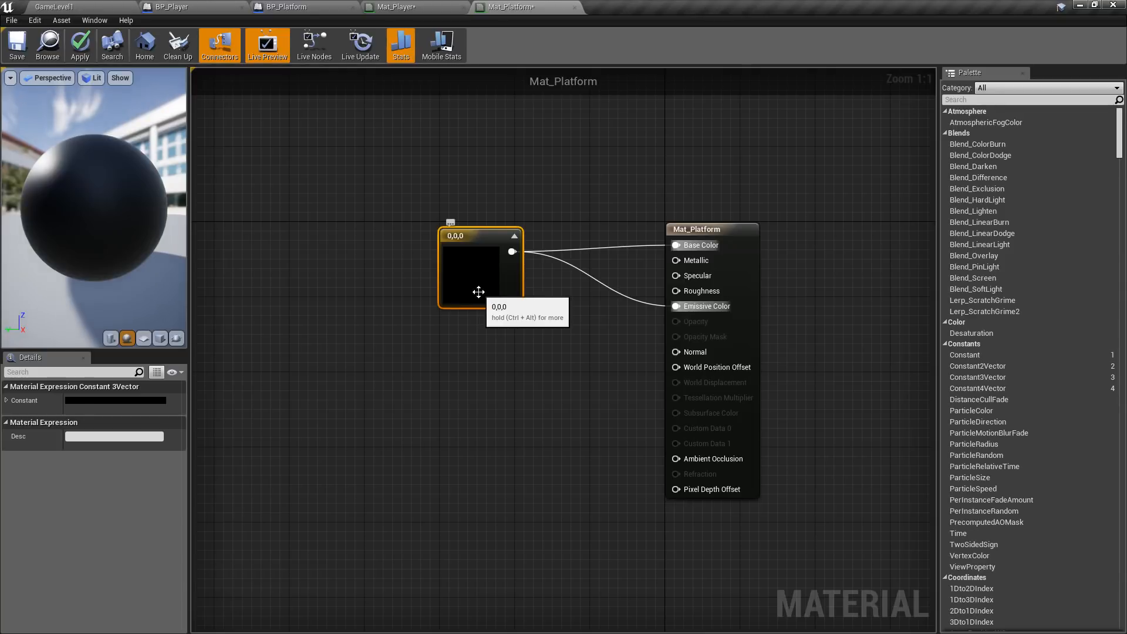
# Step: Set the constant's color to pure green (0, 1, 0) and save the Mat_Platform changes
pyautogui.doubleClick(479, 283)
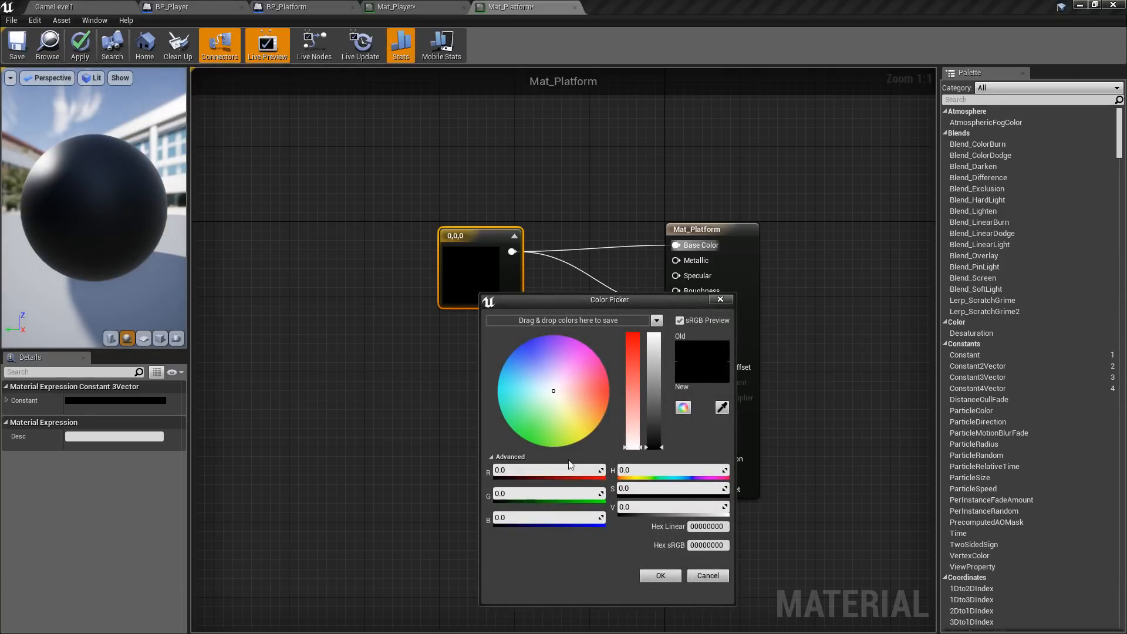
pyautogui.click(541, 493)
pyautogui.write('1')
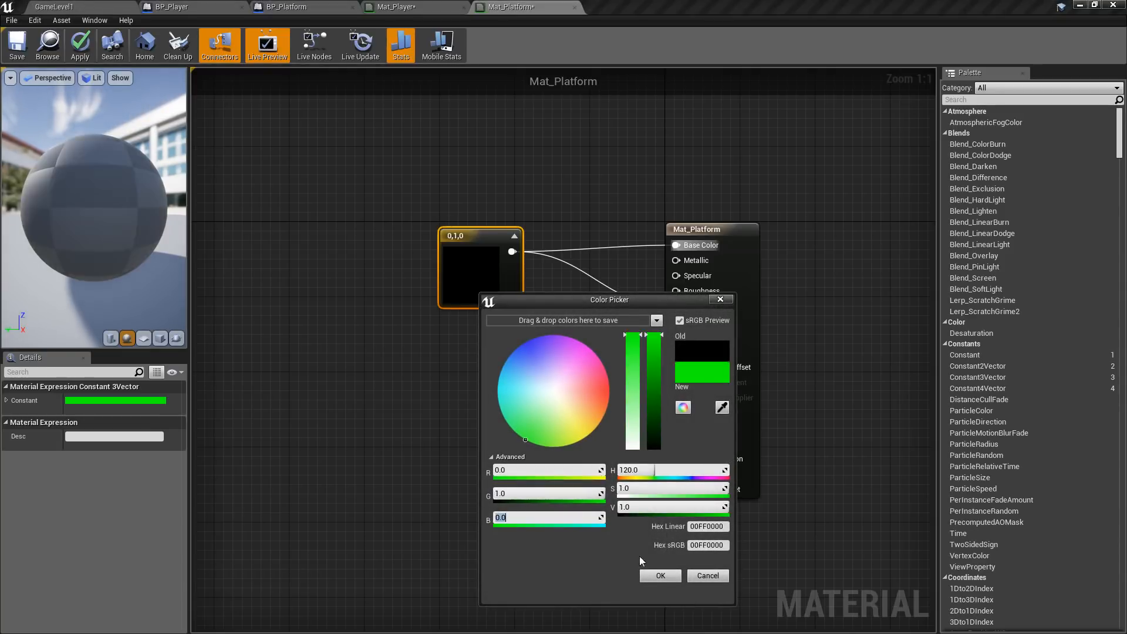
pyautogui.click(661, 575)
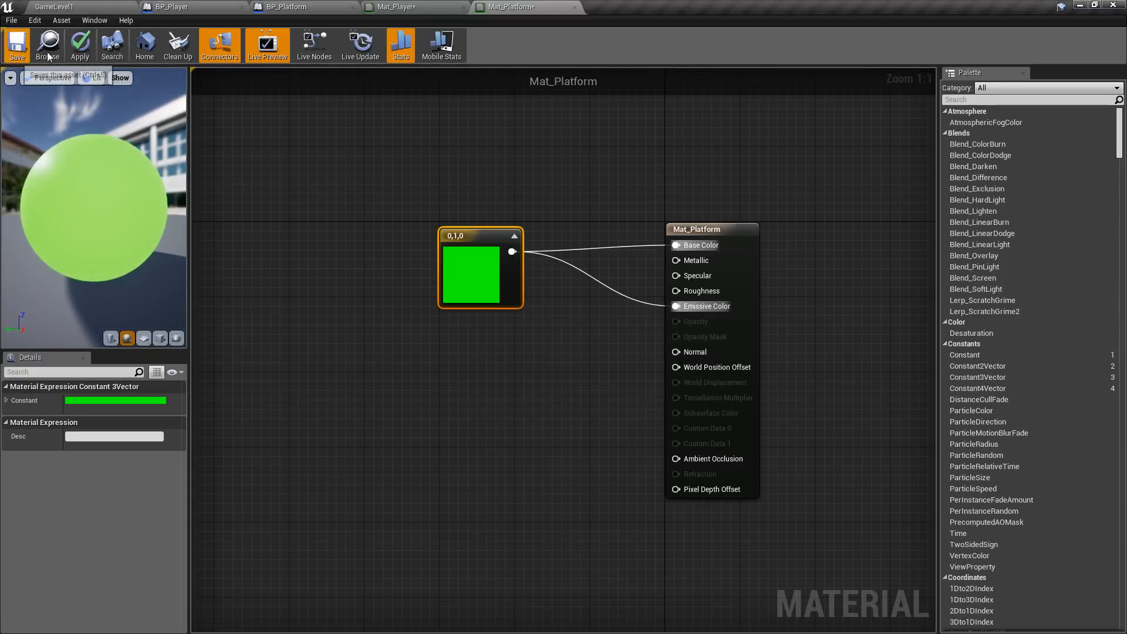
pyautogui.click(82, 51)
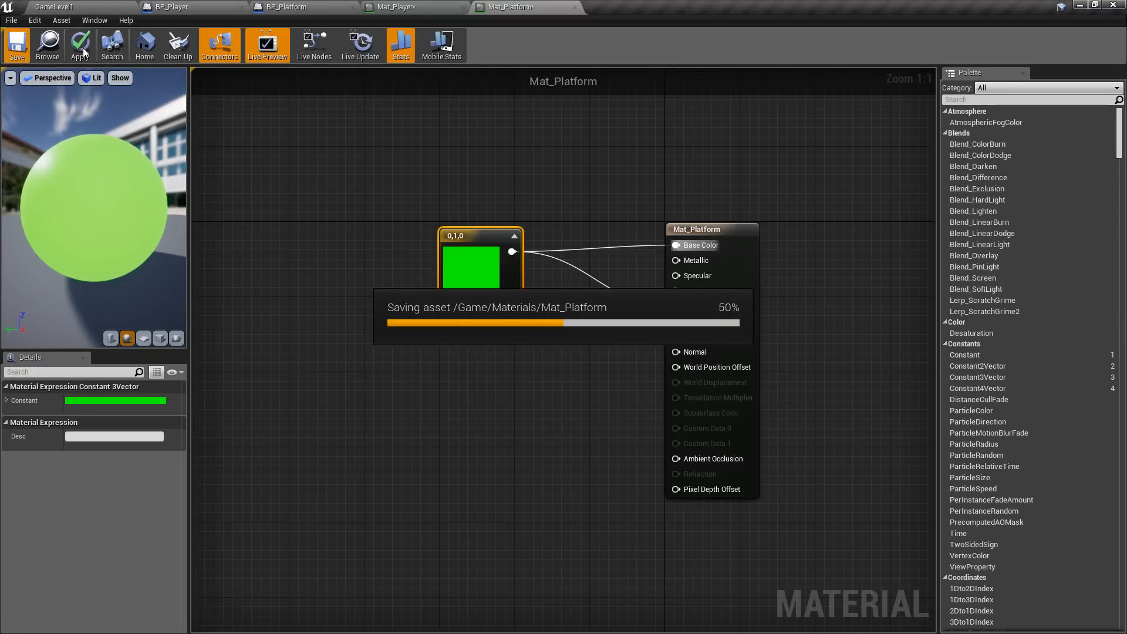
# Step: Assign Mat_Platform as the Element 0 material of the Platform cube in BP_Platform and save the Blueprint
pyautogui.click(300, 7)
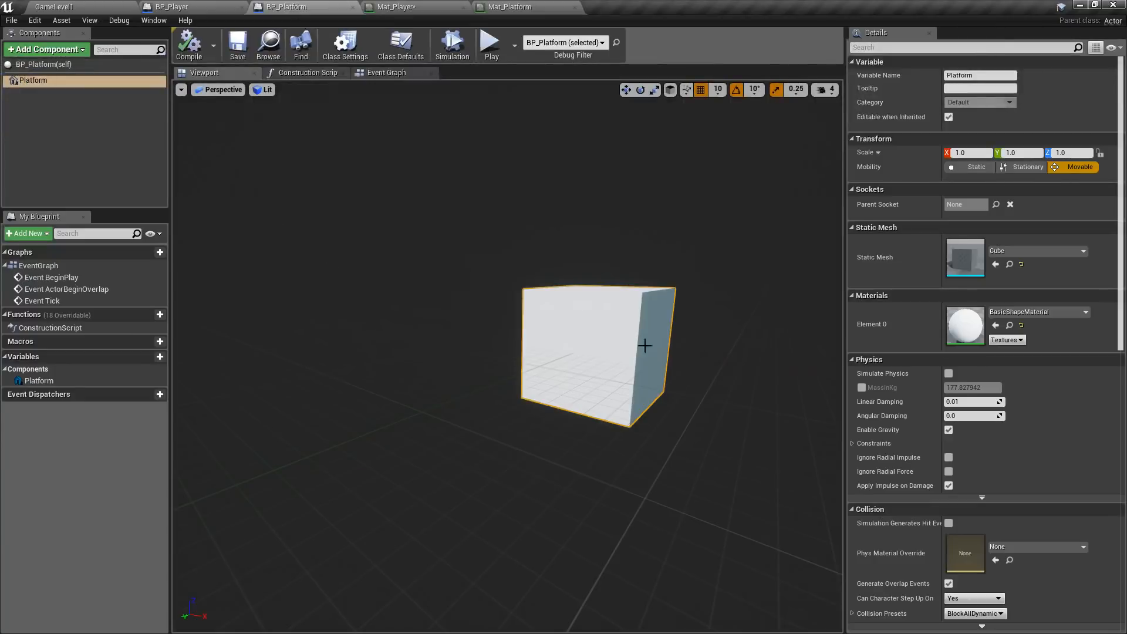
pyautogui.click(1012, 312)
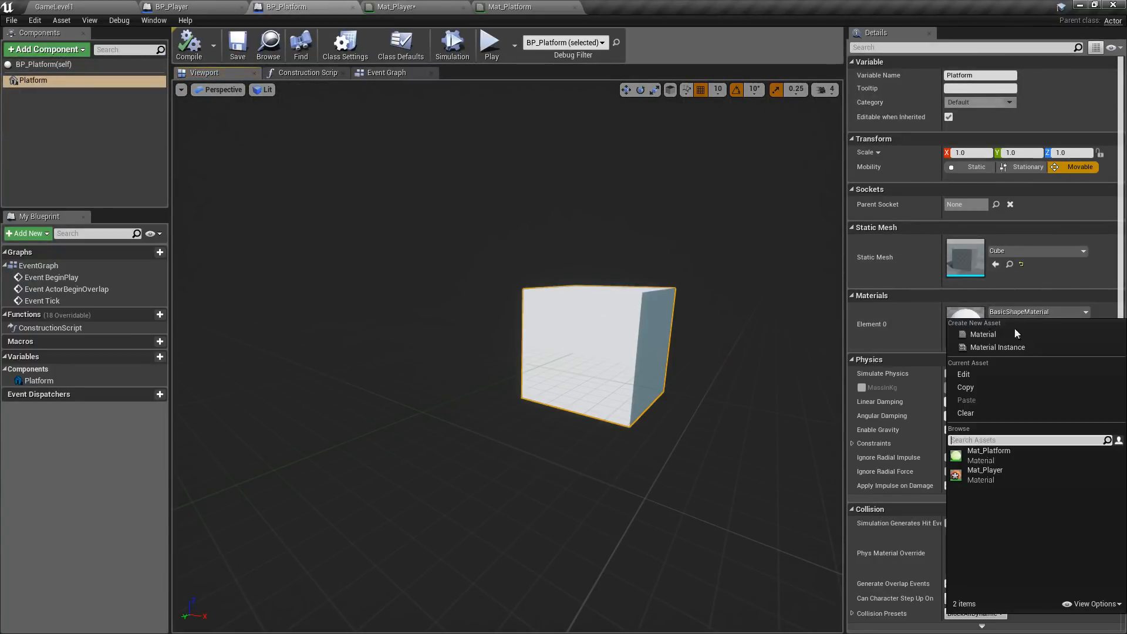
pyautogui.click(1000, 455)
pyautogui.click(246, 44)
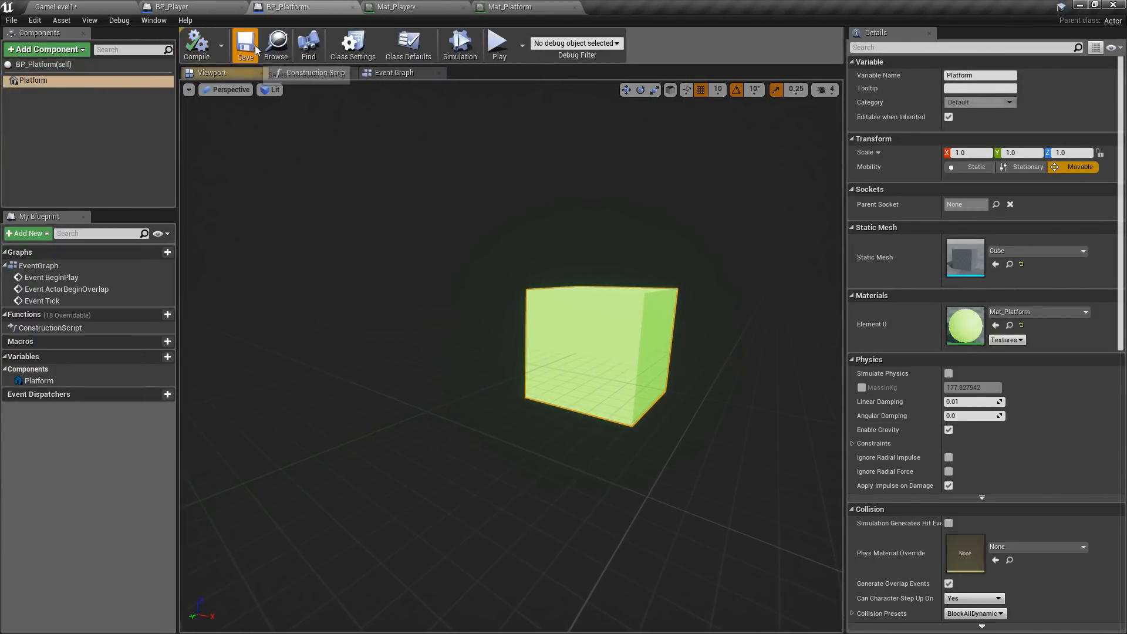
# Step: Play-test GameLevel1 to check the colors and sizes of the platform and player cubes, and stop playing
pyautogui.click(87, 6)
pyautogui.click(586, 47)
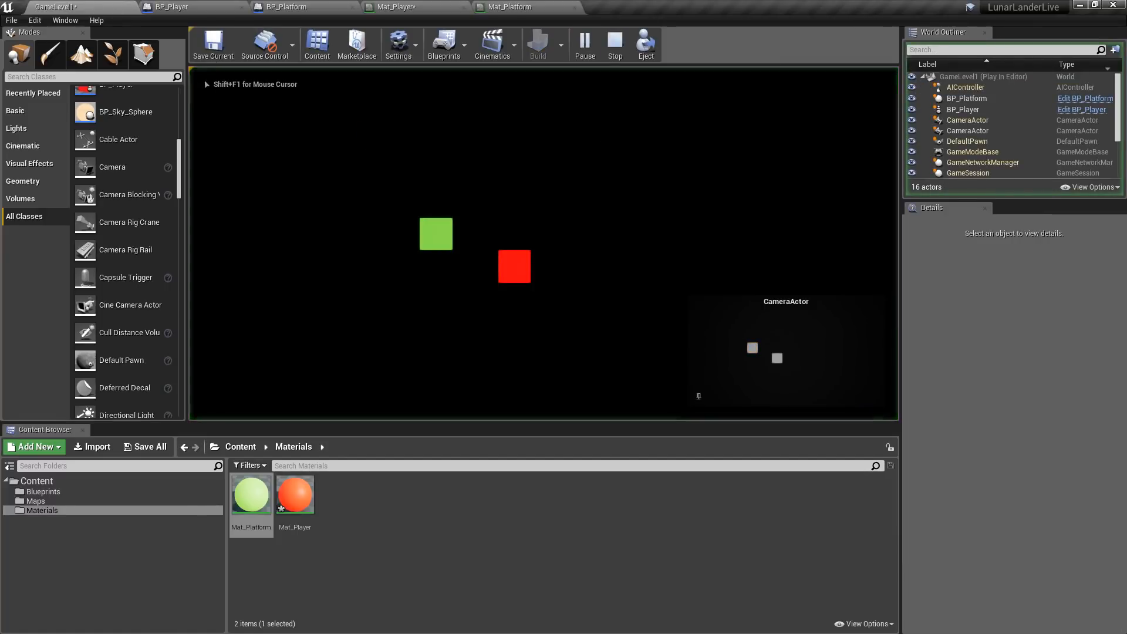
pyautogui.press('Escape')
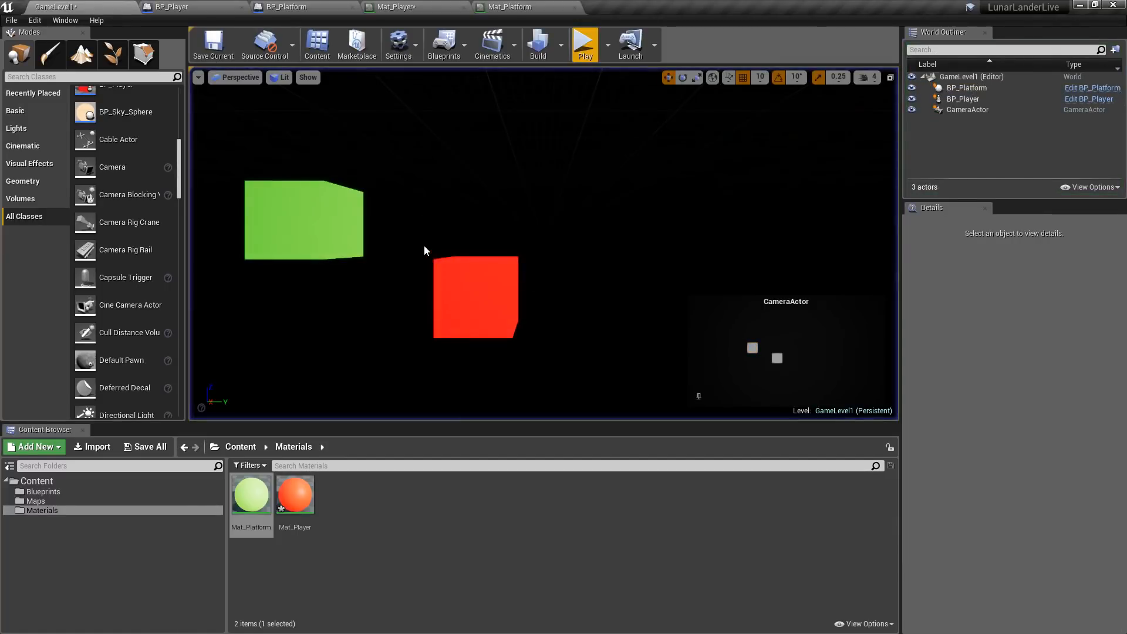
pyautogui.click(327, 221)
pyautogui.moveTo(327, 222)
pyautogui.mouseDown(button='right')
pyautogui.moveTo(314, 252)
pyautogui.moveTo(314, 223)
pyautogui.mouseUp(button='right')
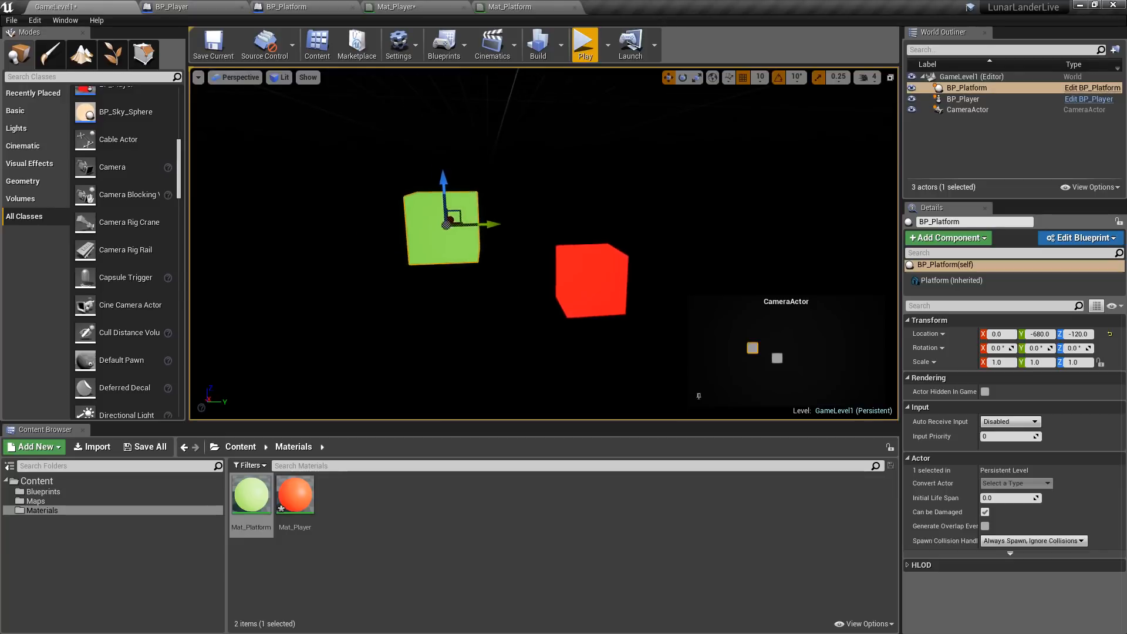
pyautogui.click(287, 7)
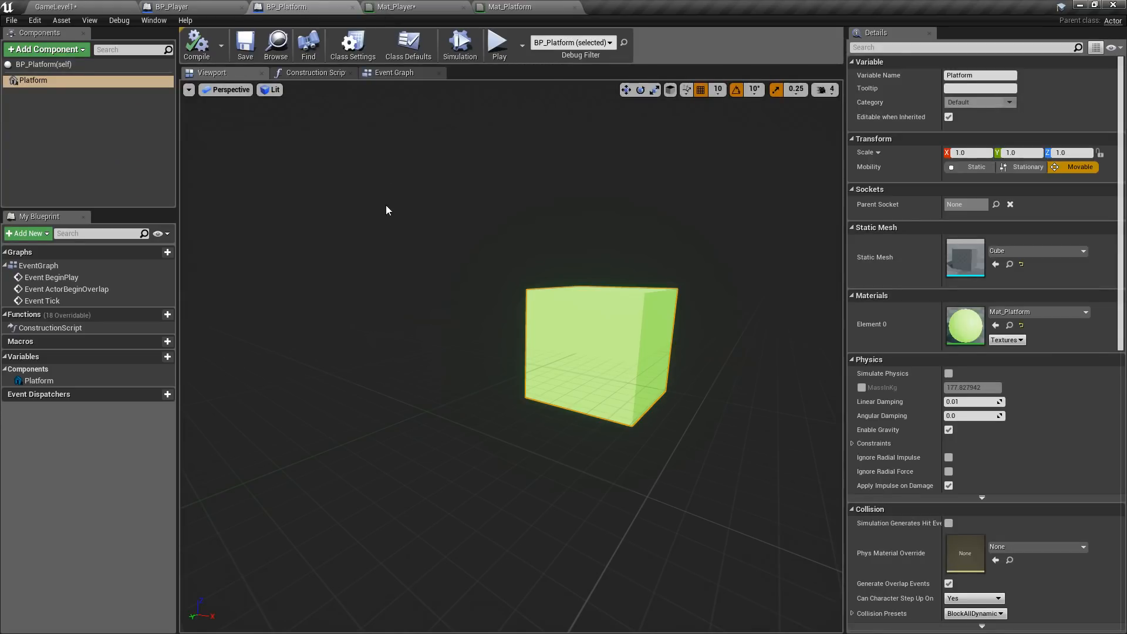
pyautogui.click(56, 7)
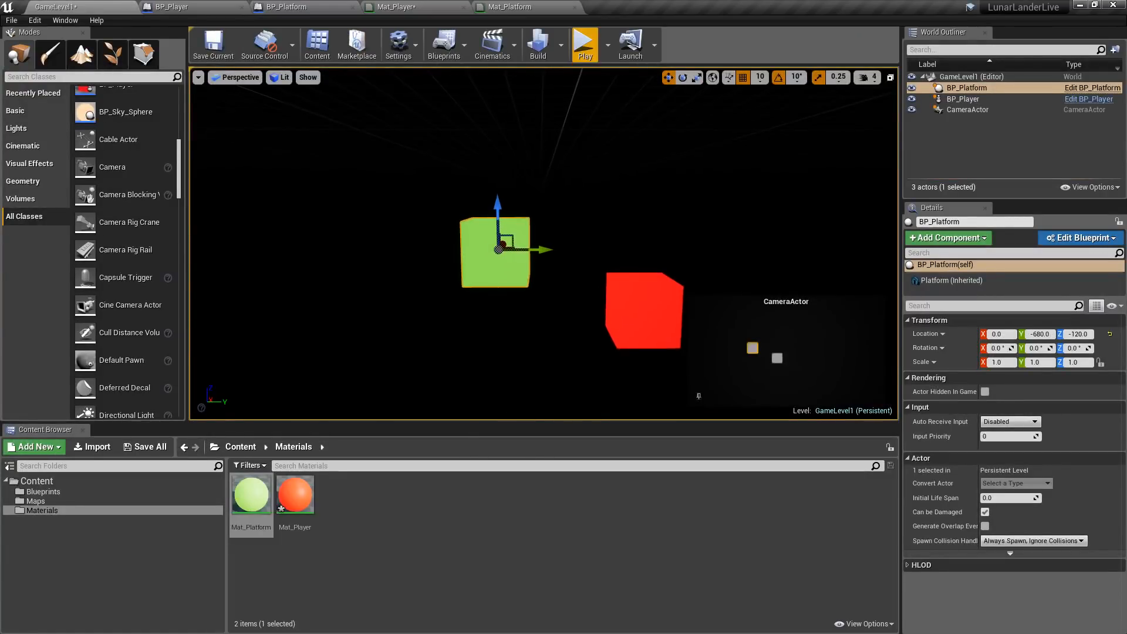
pyautogui.click(585, 44)
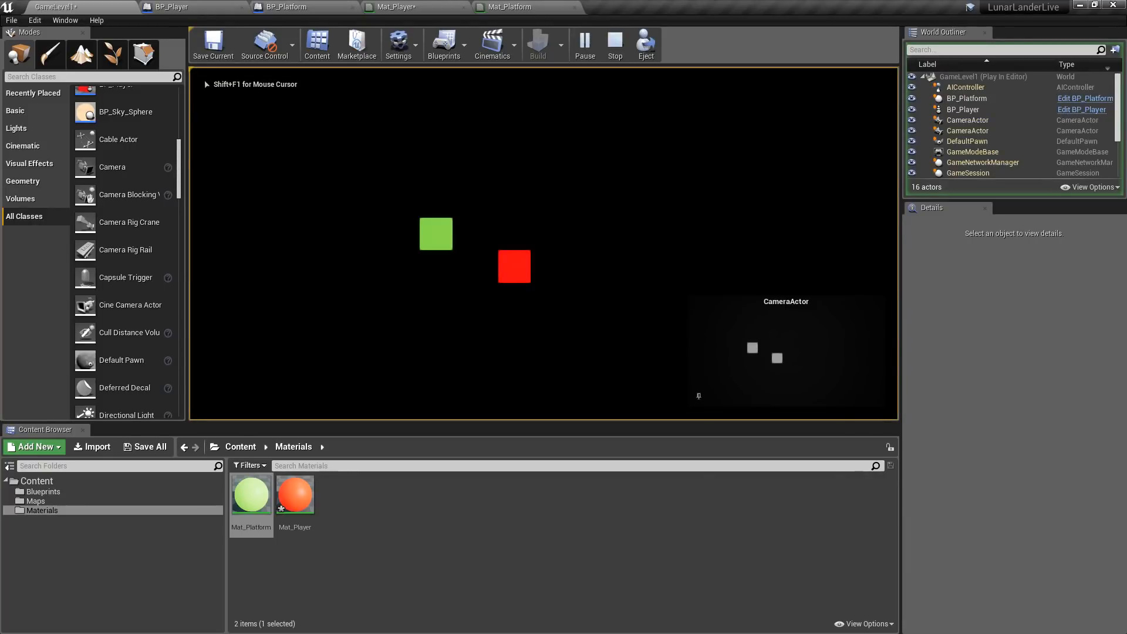
pyautogui.hotkey('shift', 'F1')
pyautogui.press('Escape')
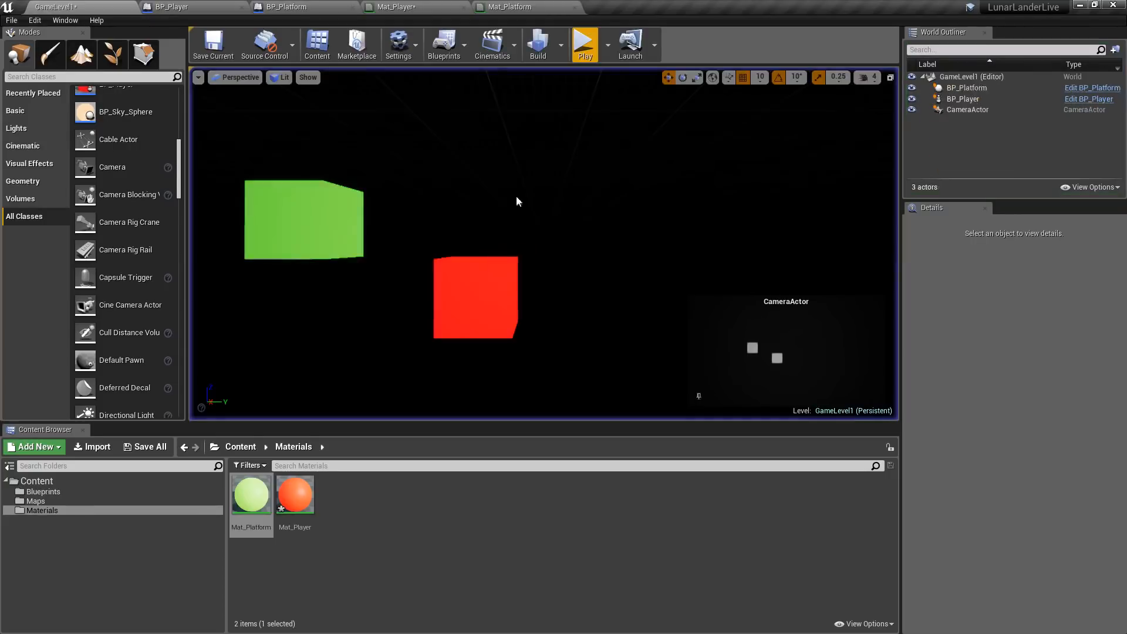
# Step: Set the Player cube's scale in BP_Player to 0.5 on X, Y and Z, compile and save the Blueprint
pyautogui.click(423, 6)
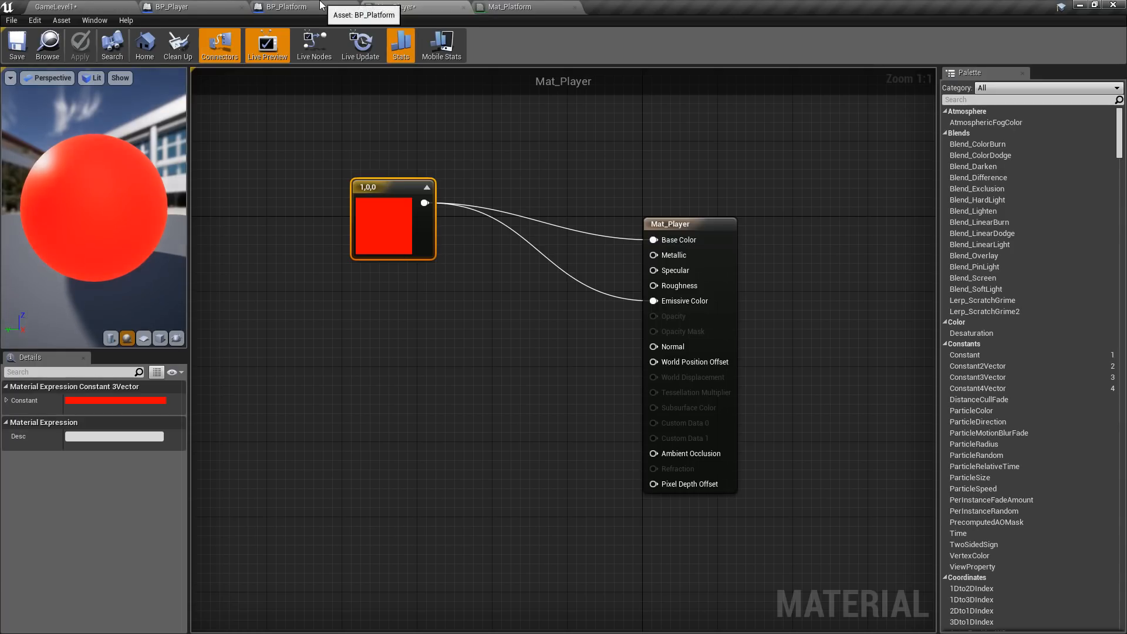
pyautogui.click(176, 6)
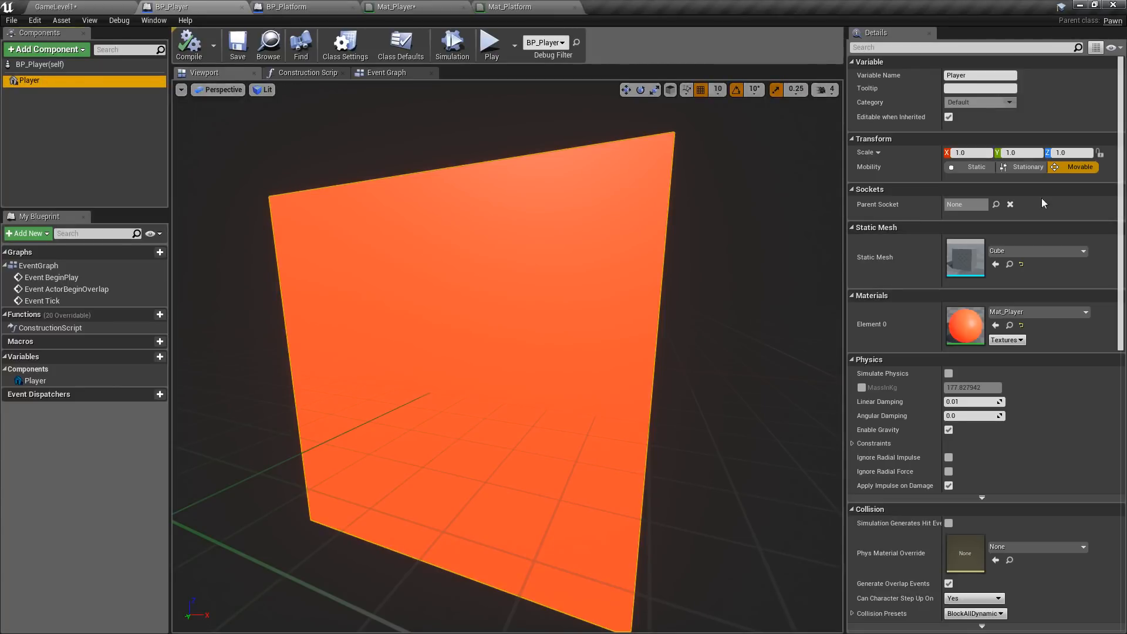
pyautogui.click(977, 152)
pyautogui.write('0.5')
pyautogui.press('Tab')
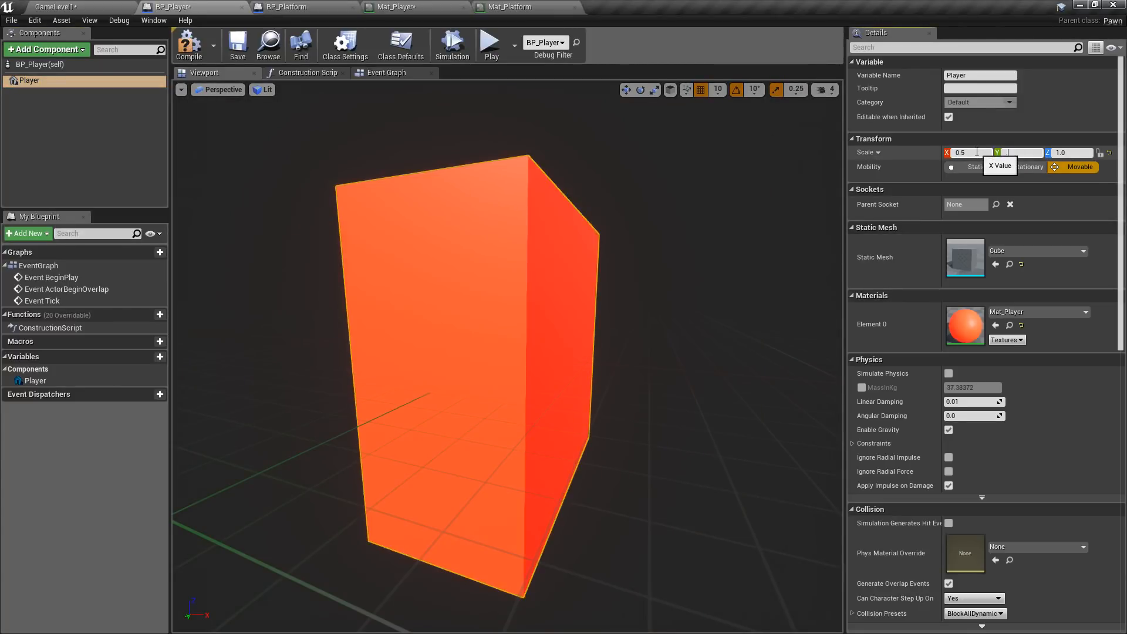
pyautogui.write('0.5')
pyautogui.press('Tab')
pyautogui.write('0.5')
pyautogui.press('Return')
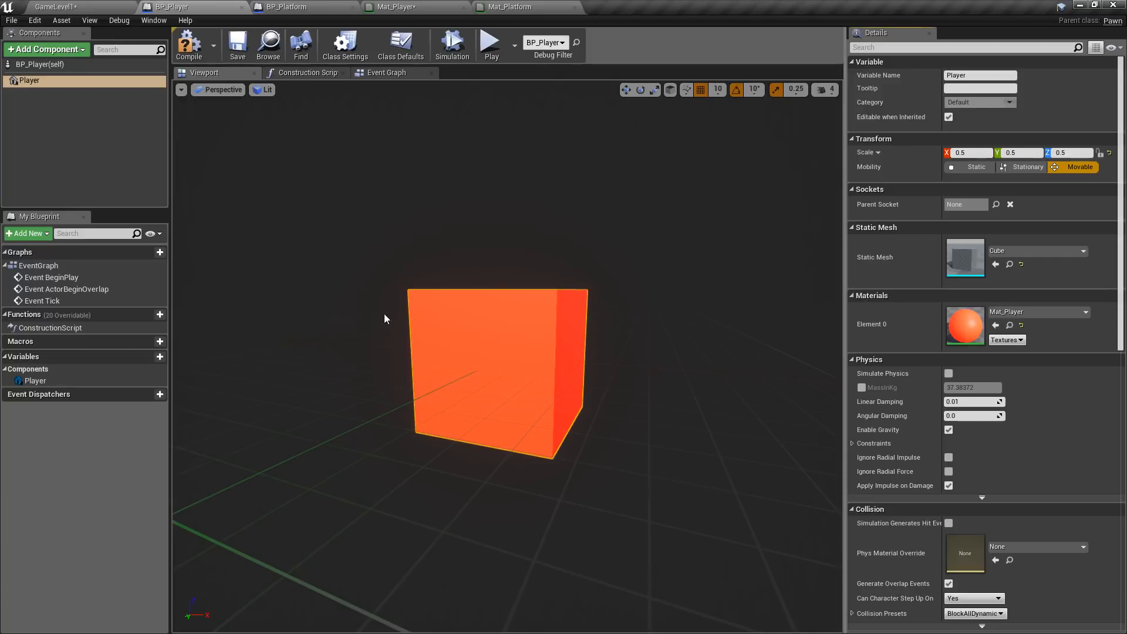
pyautogui.click(189, 44)
pyautogui.click(237, 45)
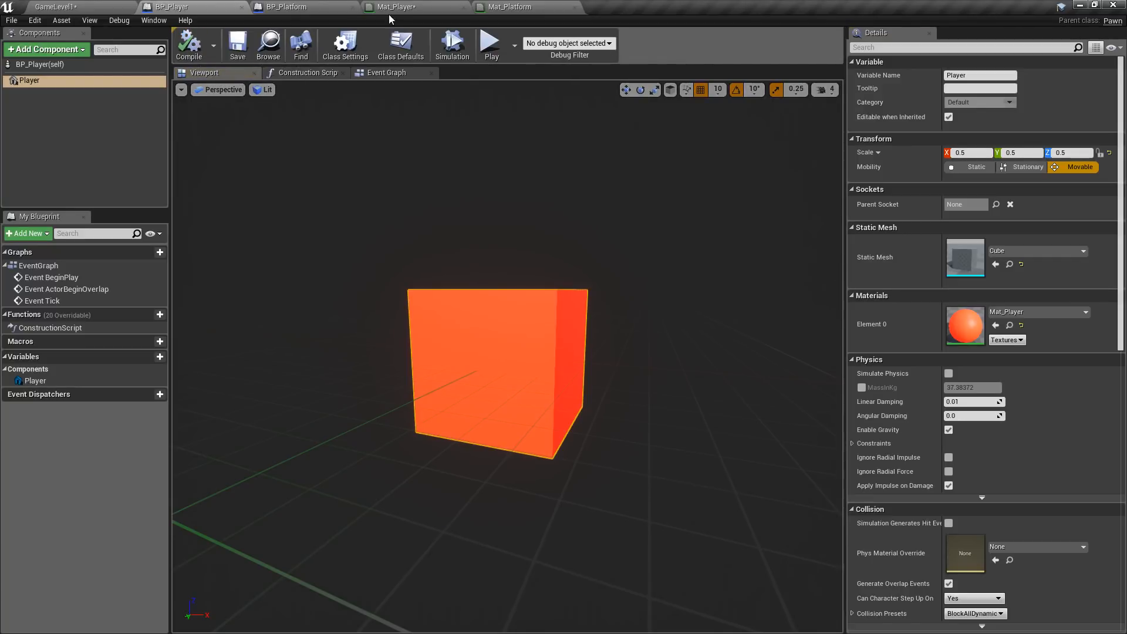
# Step: Examine the resized player and the platform in GameLevel1 to work out which axis controls the platform's height
pyautogui.click(55, 7)
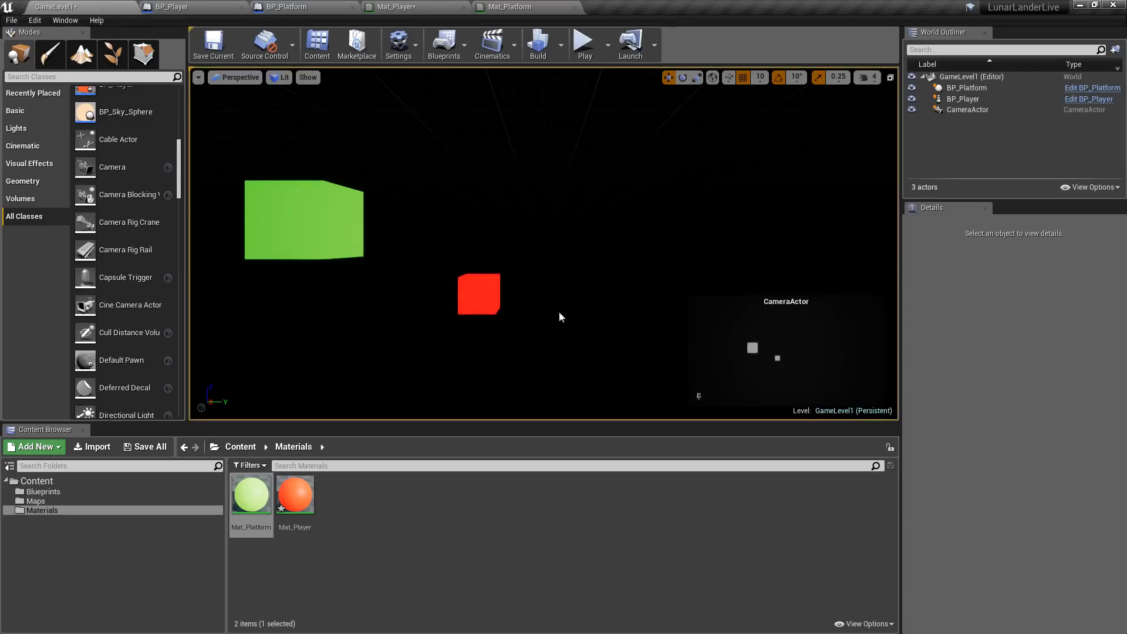
pyautogui.click(196, 7)
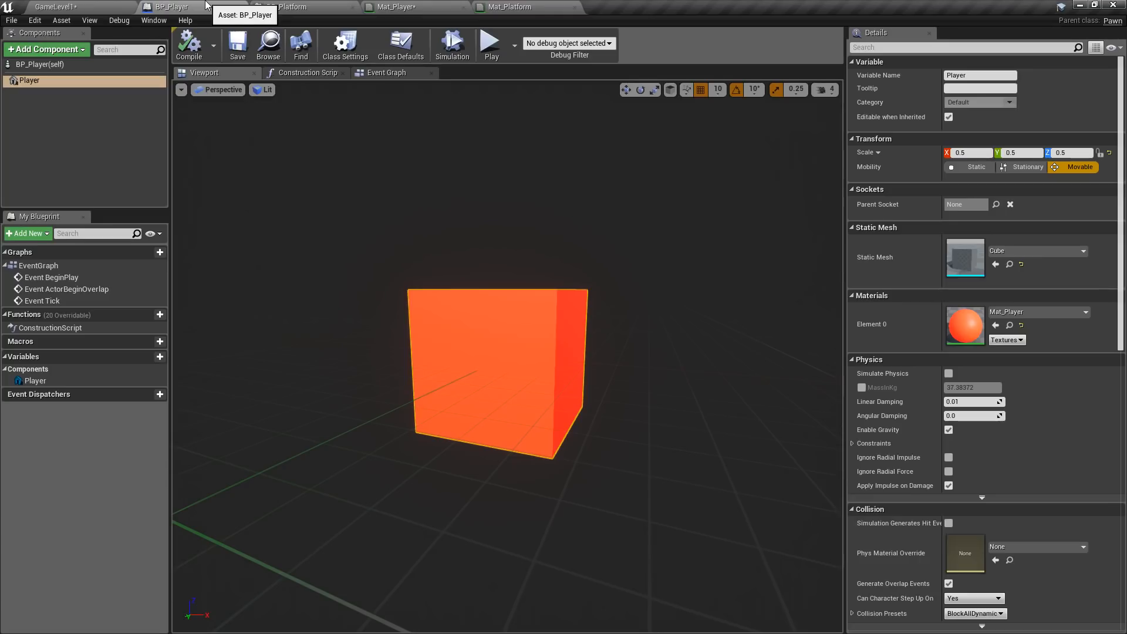
pyautogui.click(330, 7)
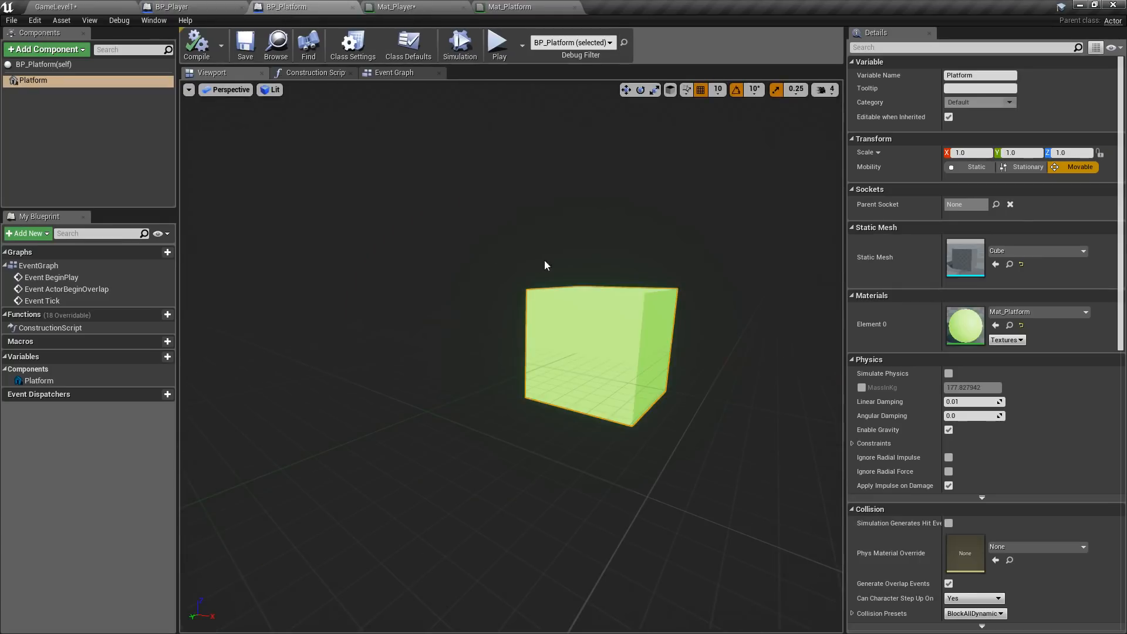
pyautogui.click(976, 153)
pyautogui.click(594, 355)
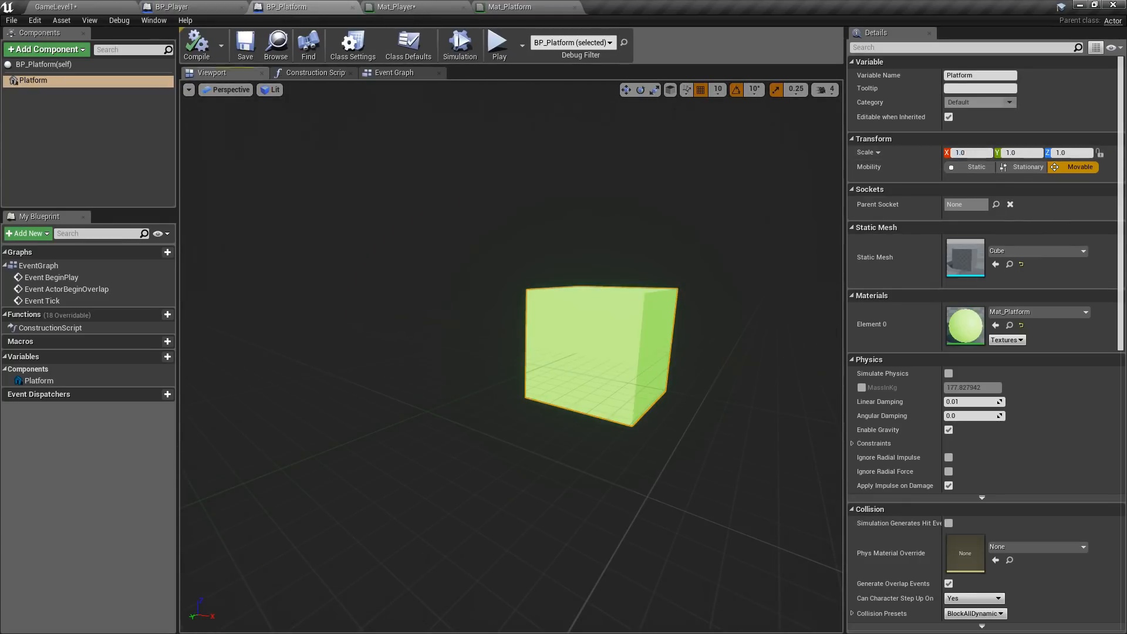
pyautogui.moveTo(583, 321); pyautogui.dragTo(587, 287)
pyautogui.click(56, 6)
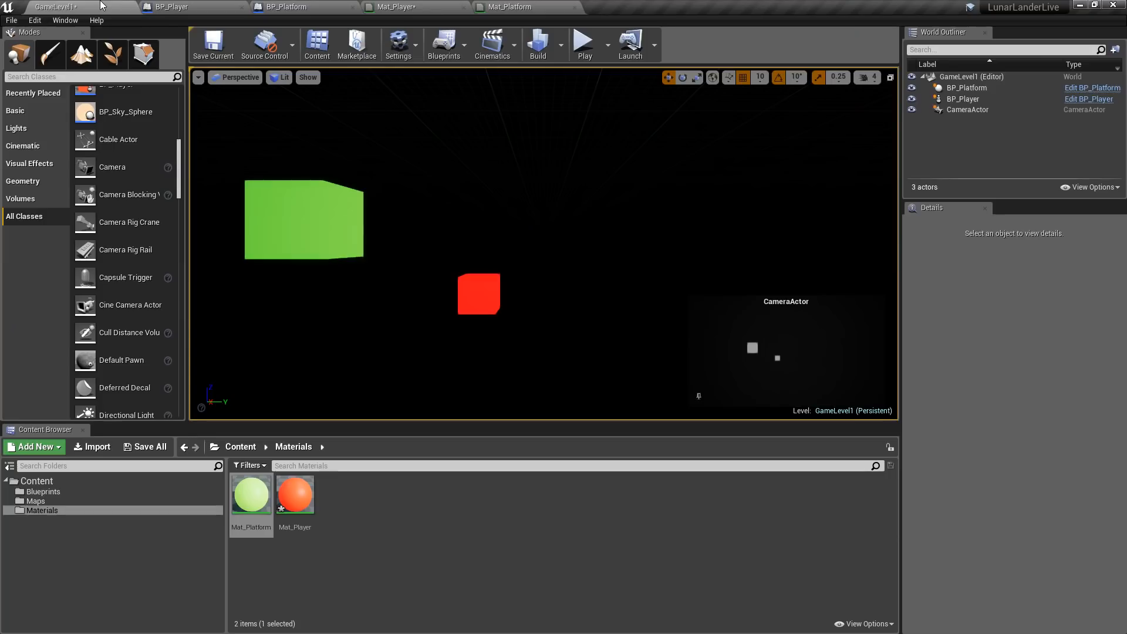
pyautogui.click(284, 196)
pyautogui.moveTo(503, 244); pyautogui.dragTo(455, 244, button='right')
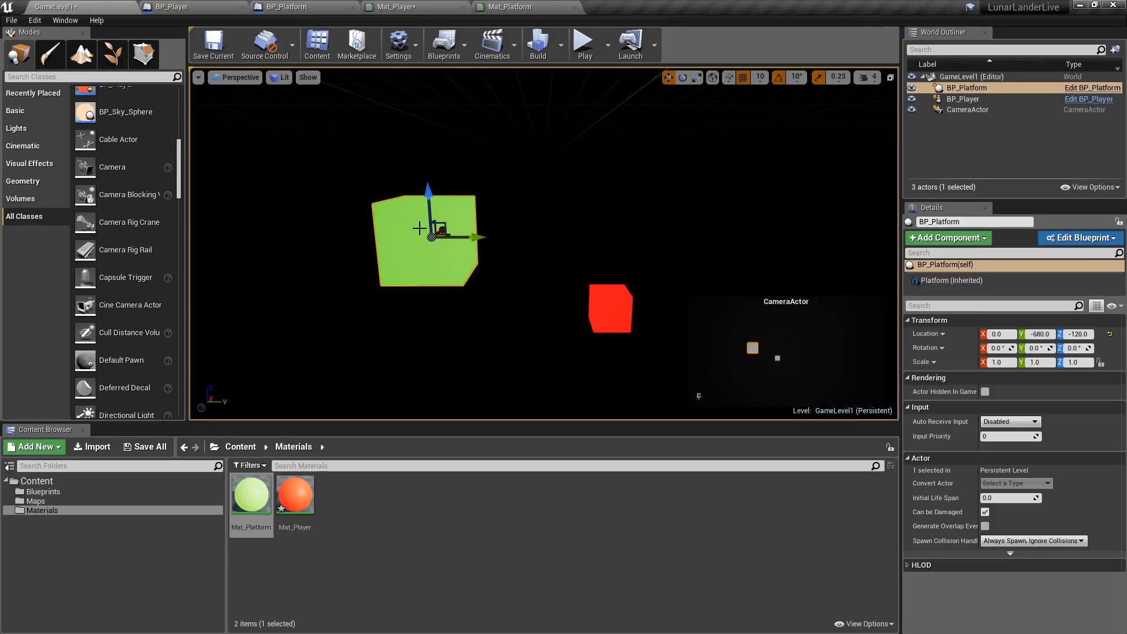
pyautogui.click(524, 7)
# Step: Set the Platform cube's scale in BP_Platform to X 1.0, Y 1.0, Z 0.5, compile and save the Blueprint
pyautogui.click(289, 7)
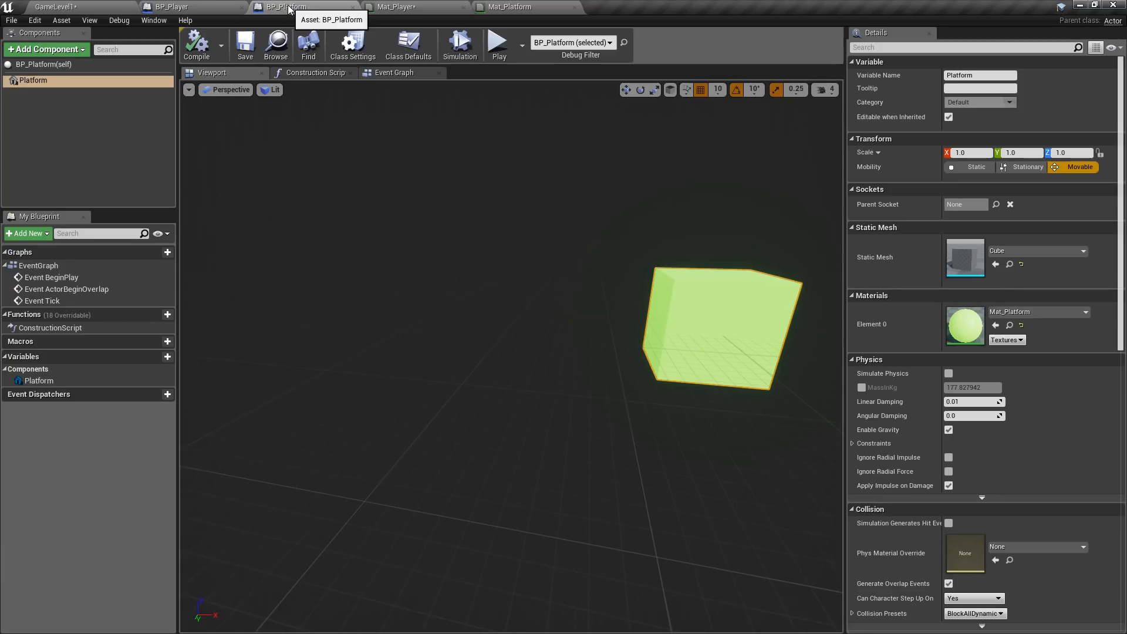
pyautogui.click(1024, 153)
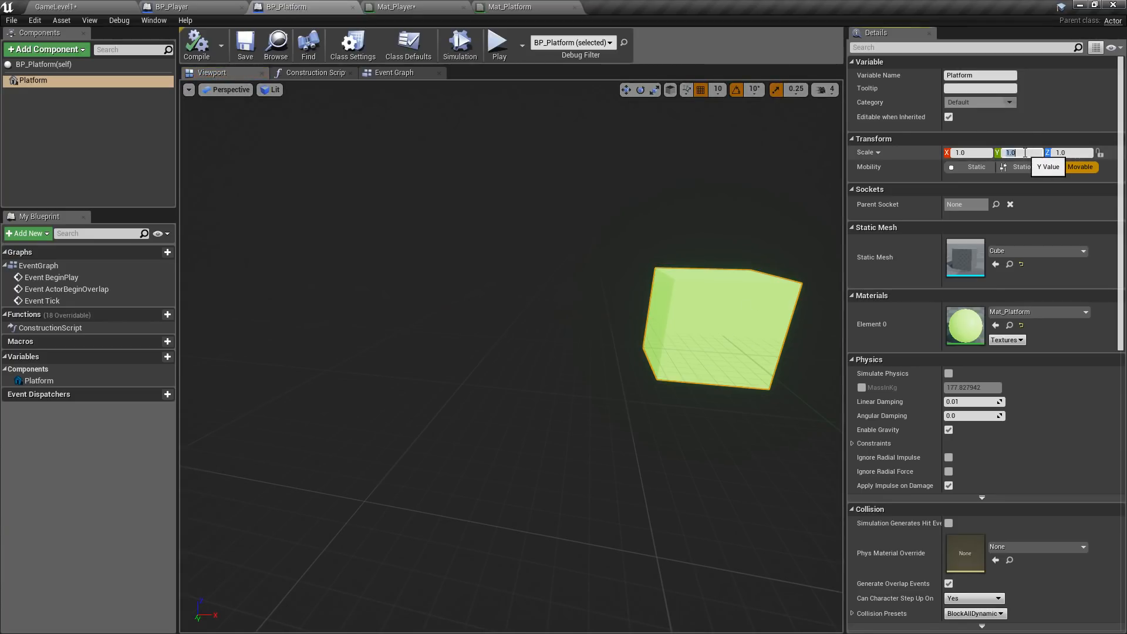
pyautogui.press('Tab')
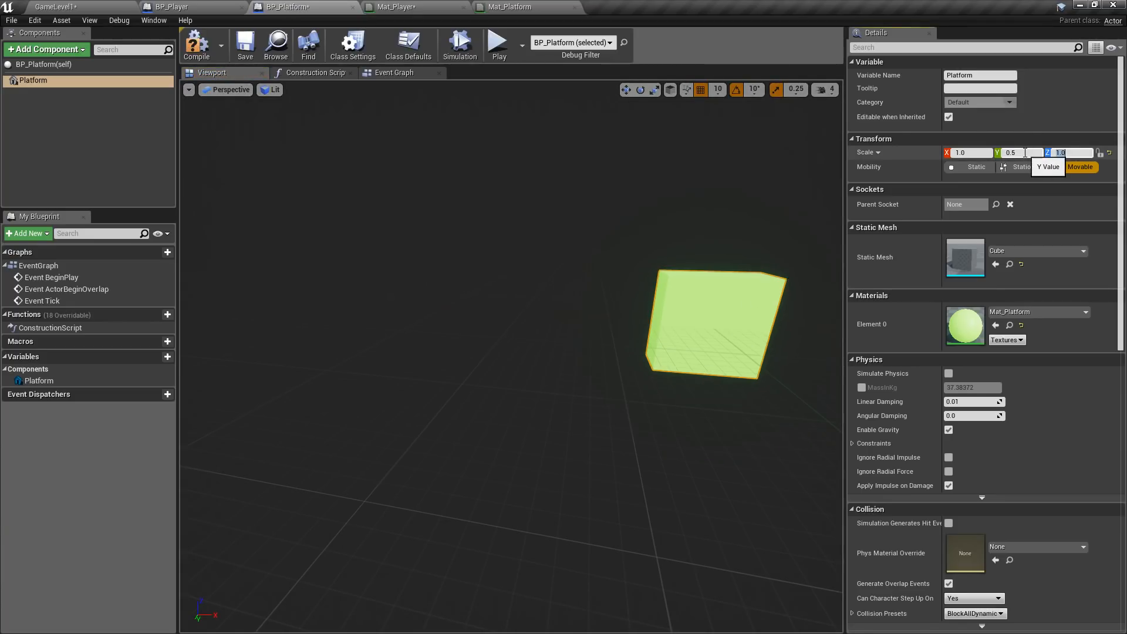
pyautogui.click(1025, 153)
pyautogui.hotkey('shift', 'Tab')
pyautogui.press('Tab')
pyautogui.write('1')
pyautogui.press('Tab')
pyautogui.write('0.5')
pyautogui.press('Return')
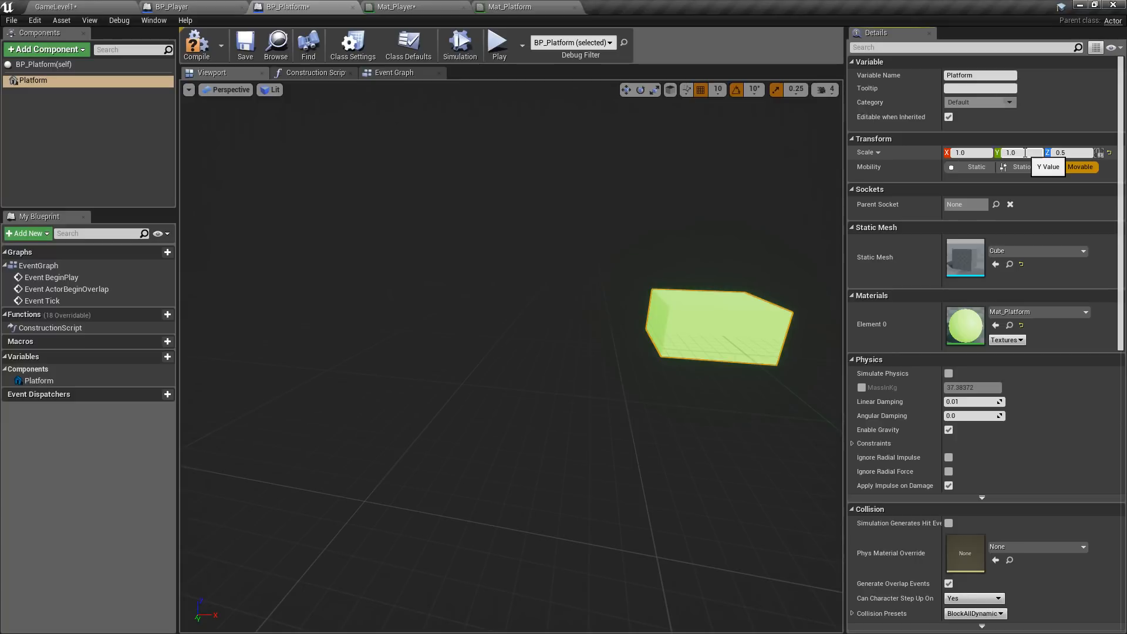
pyautogui.click(197, 46)
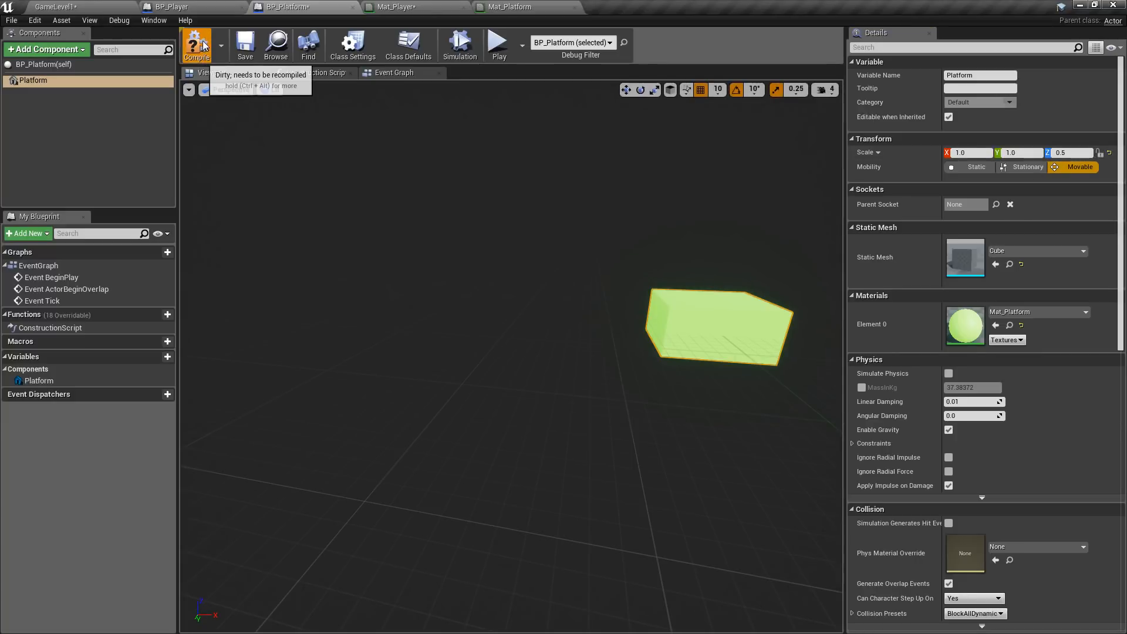
pyautogui.click(246, 46)
# Step: Play-test GameLevel1 to check the new proportions of the platform and player, and stop playing
pyautogui.click(92, 6)
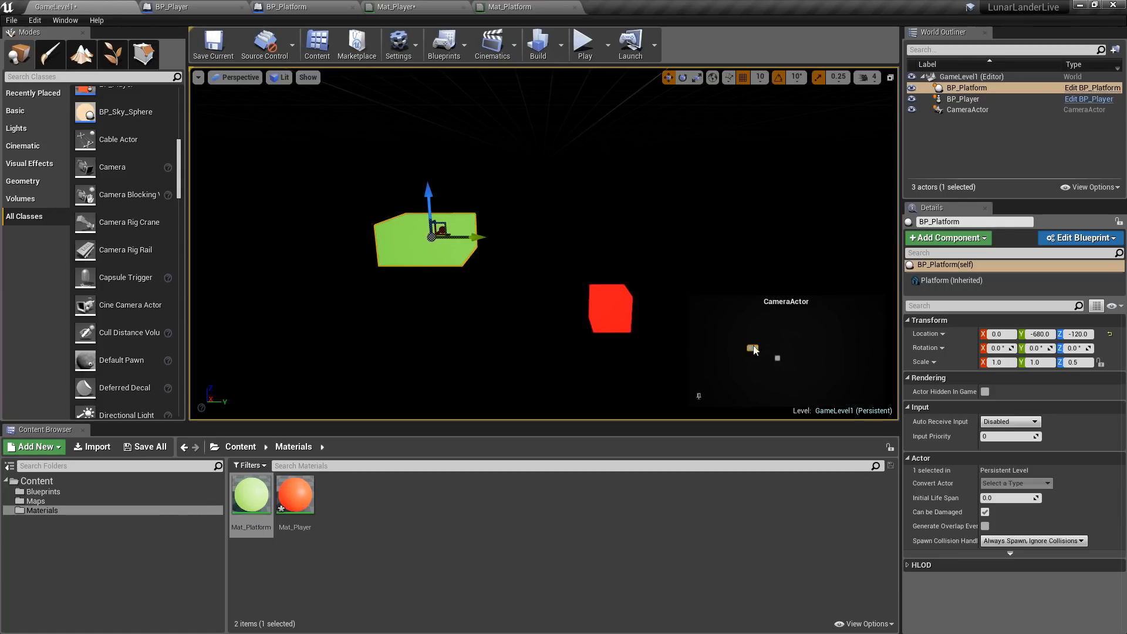
pyautogui.click(583, 44)
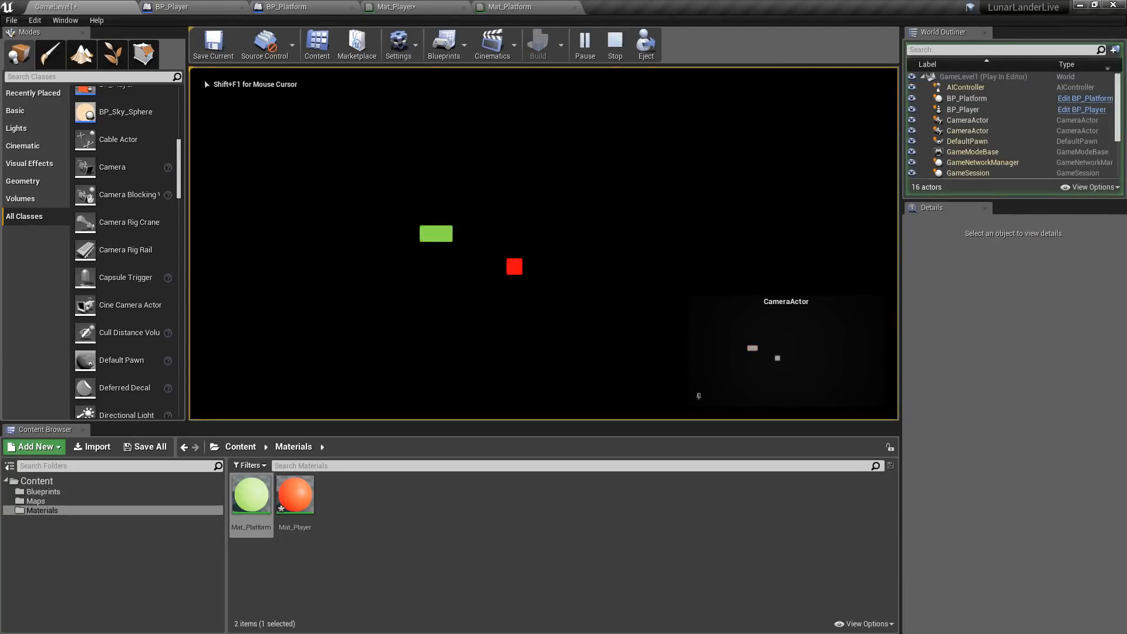
pyautogui.hotkey('shift', 'F1')
pyautogui.press('Escape')
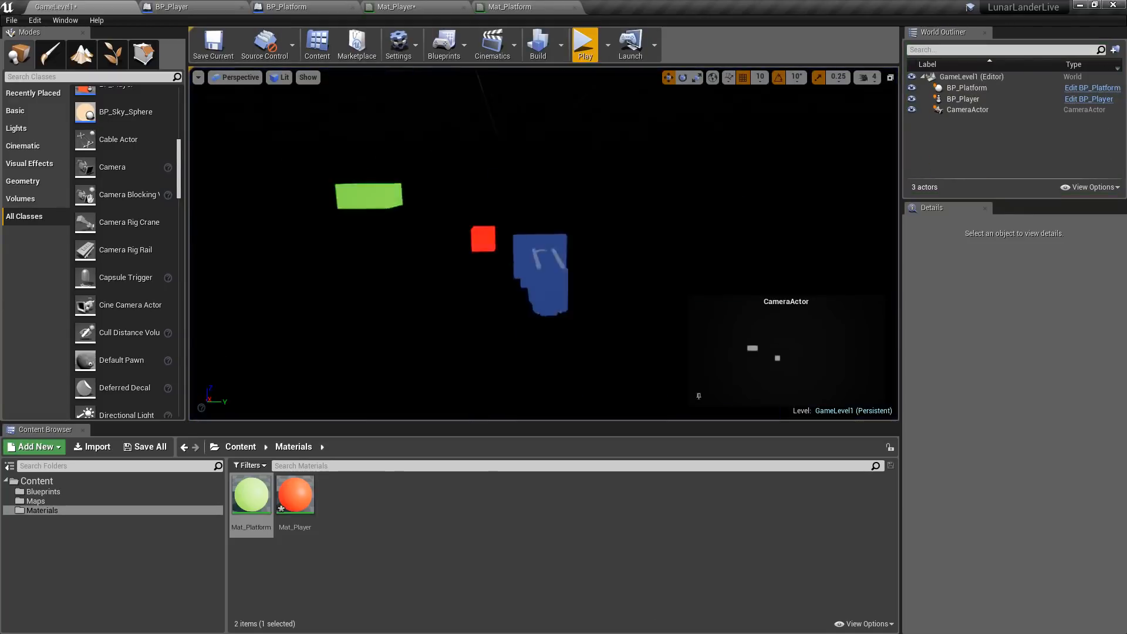
# Step: Move BP_Platform to about Y -1220, Z 60 and place BP_Player above it at about Y -1220, Z 120
pyautogui.click(496, 229)
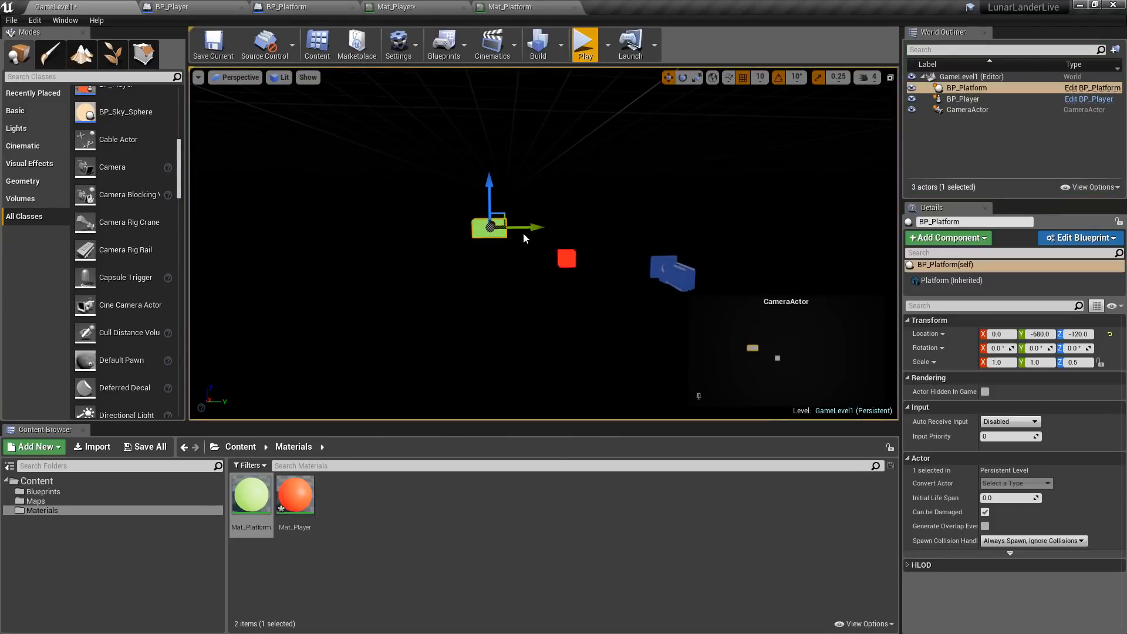
pyautogui.moveTo(540, 226); pyautogui.dragTo(259, 137)
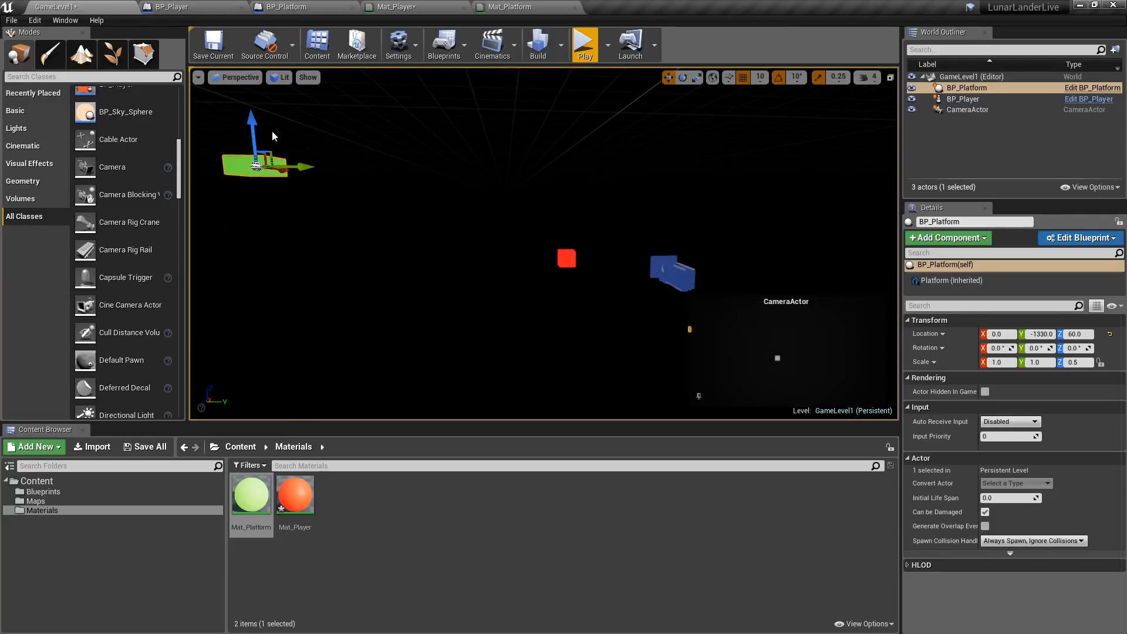
pyautogui.moveTo(303, 166); pyautogui.dragTo(347, 170)
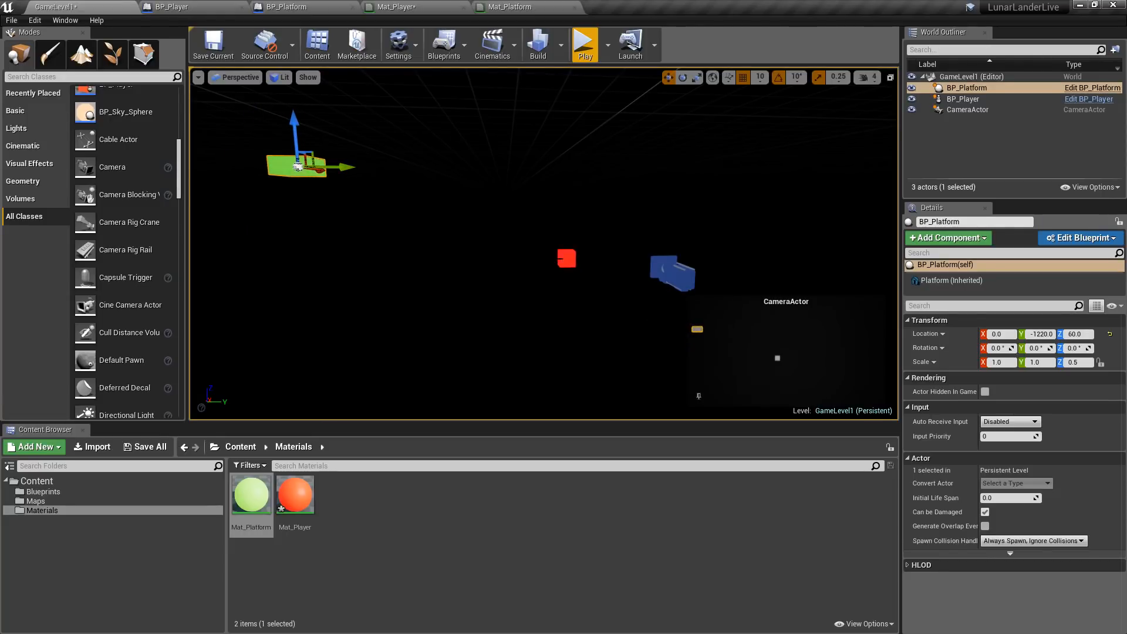
pyautogui.click(567, 259)
pyautogui.moveTo(615, 232); pyautogui.dragTo(308, 96)
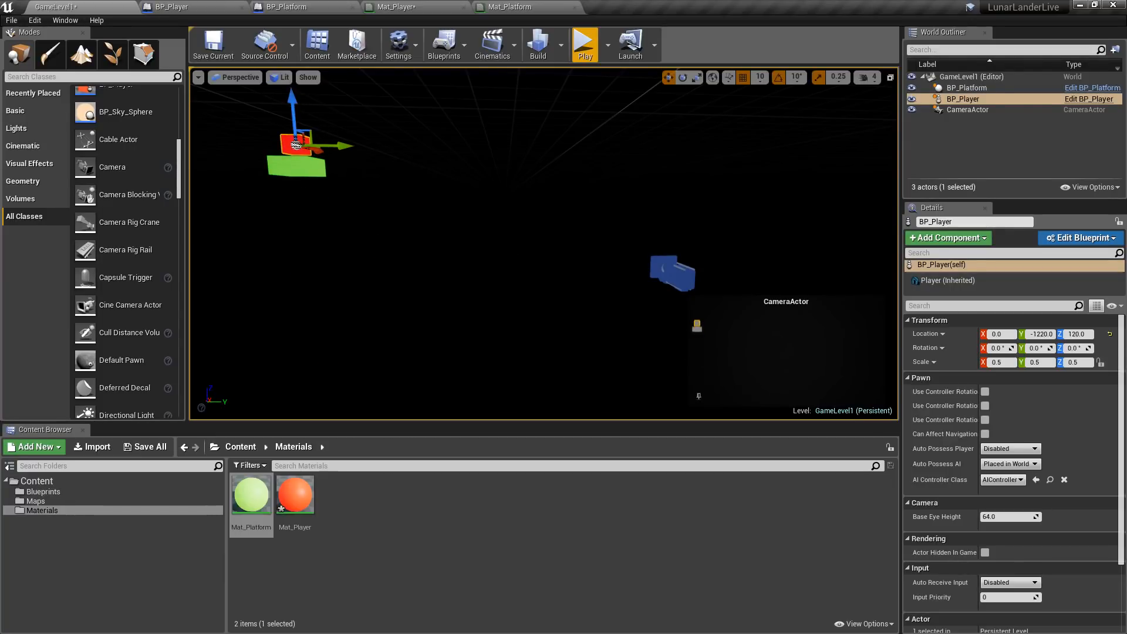
# Step: Add a second BP_Platform from the Blueprints folder to the level and position it at X 0, about Y 310, Z -290
pyautogui.click(297, 167)
pyautogui.click(45, 493)
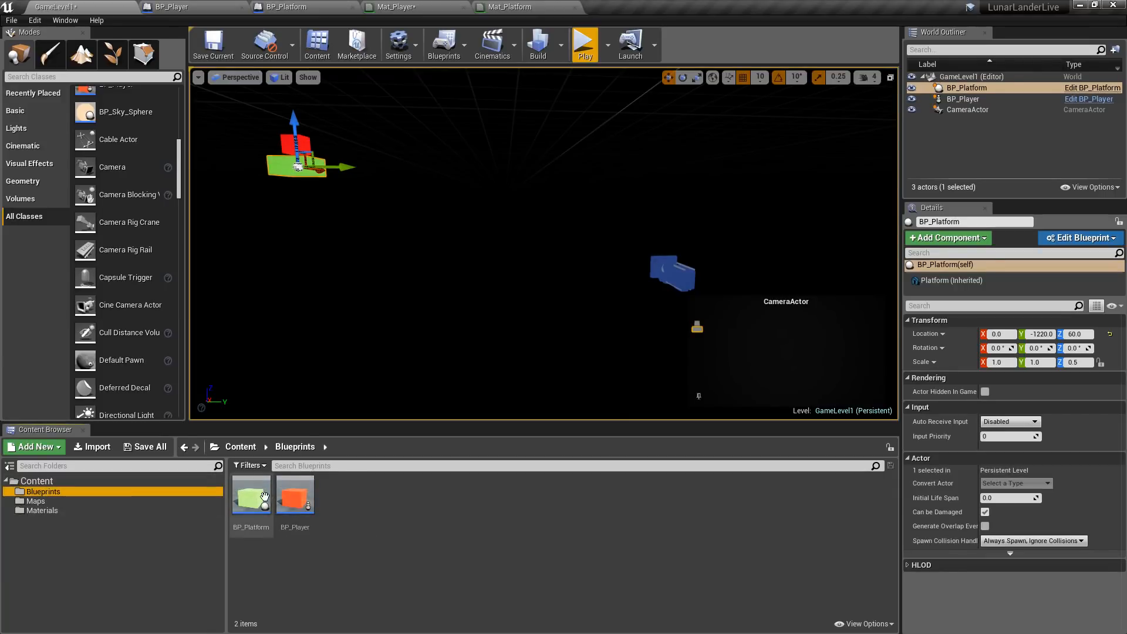
pyautogui.moveTo(265, 497); pyautogui.dragTo(556, 324)
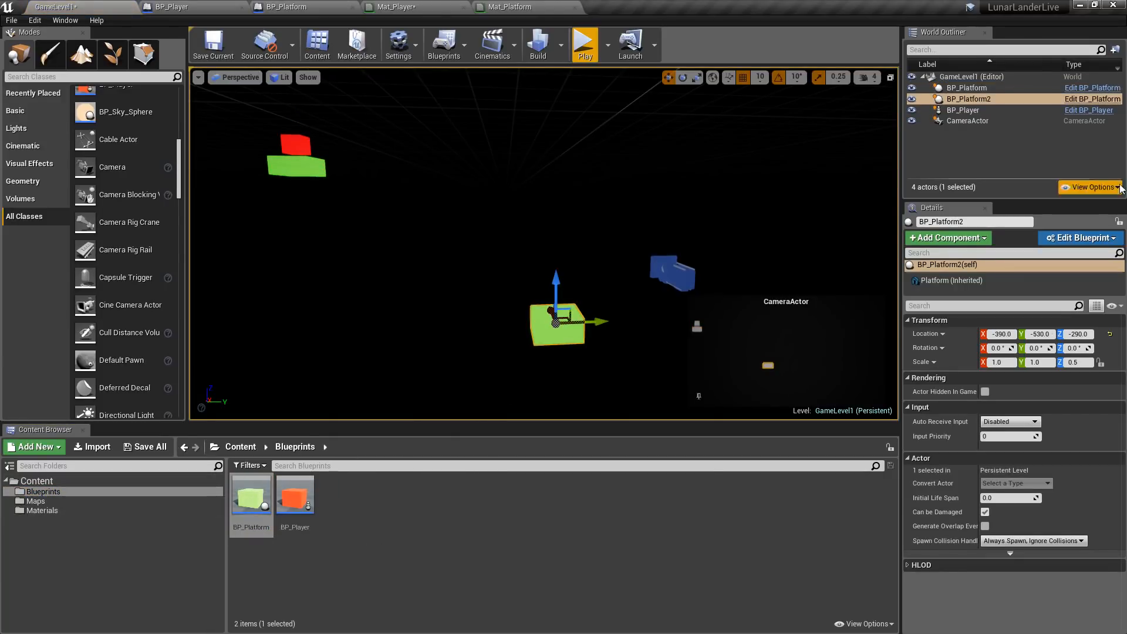
pyautogui.click(1016, 336)
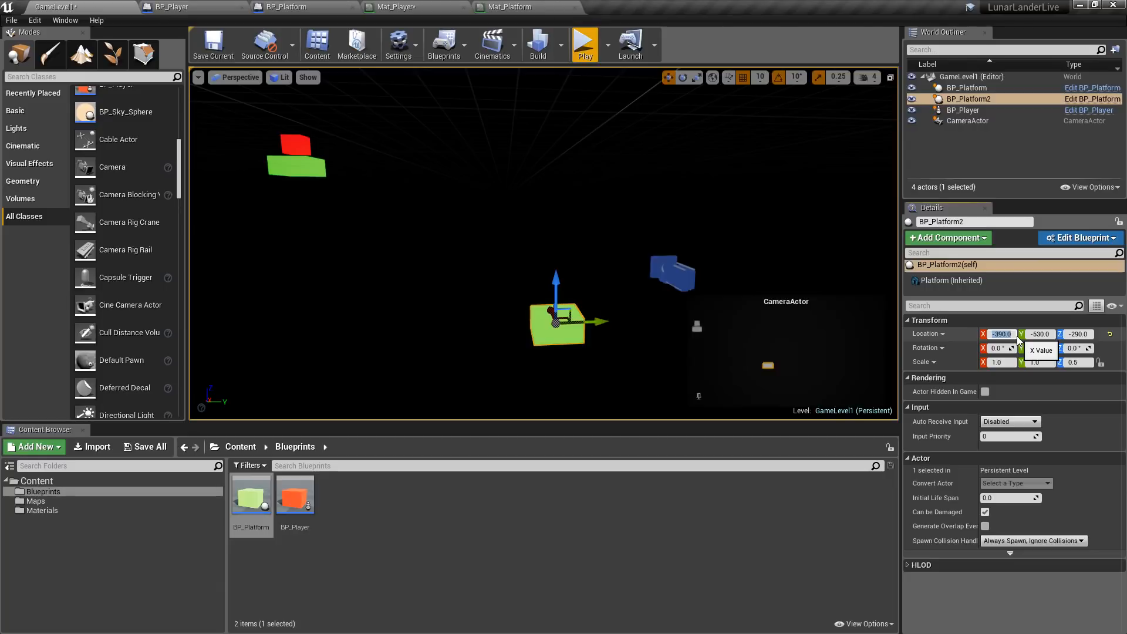
pyautogui.write('0')
pyautogui.press('Return')
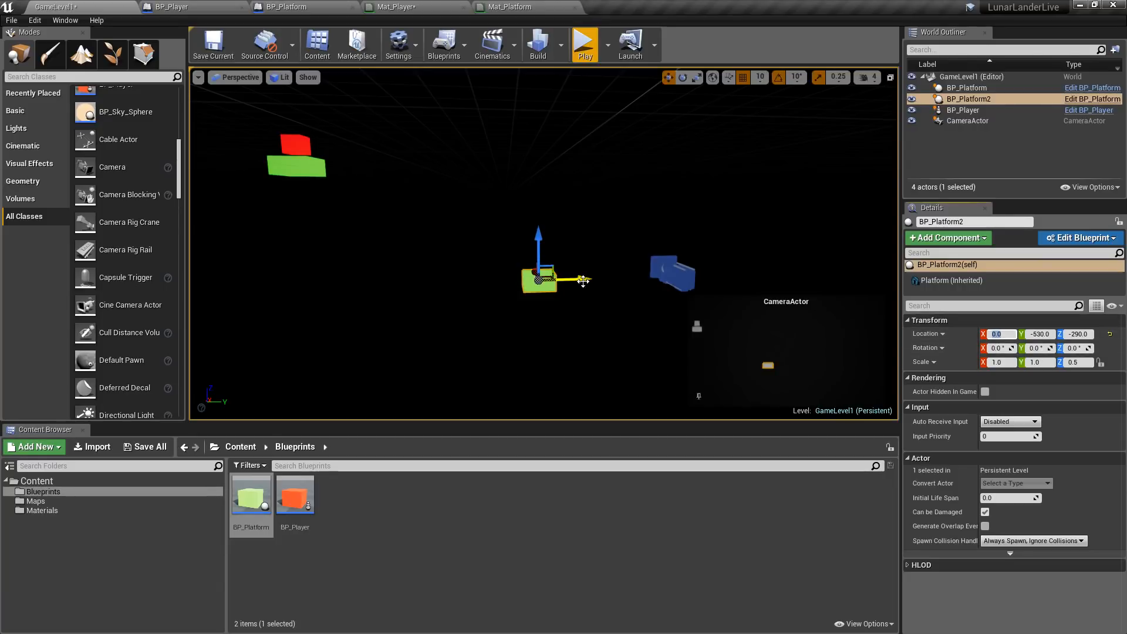
pyautogui.moveTo(583, 281); pyautogui.dragTo(806, 264)
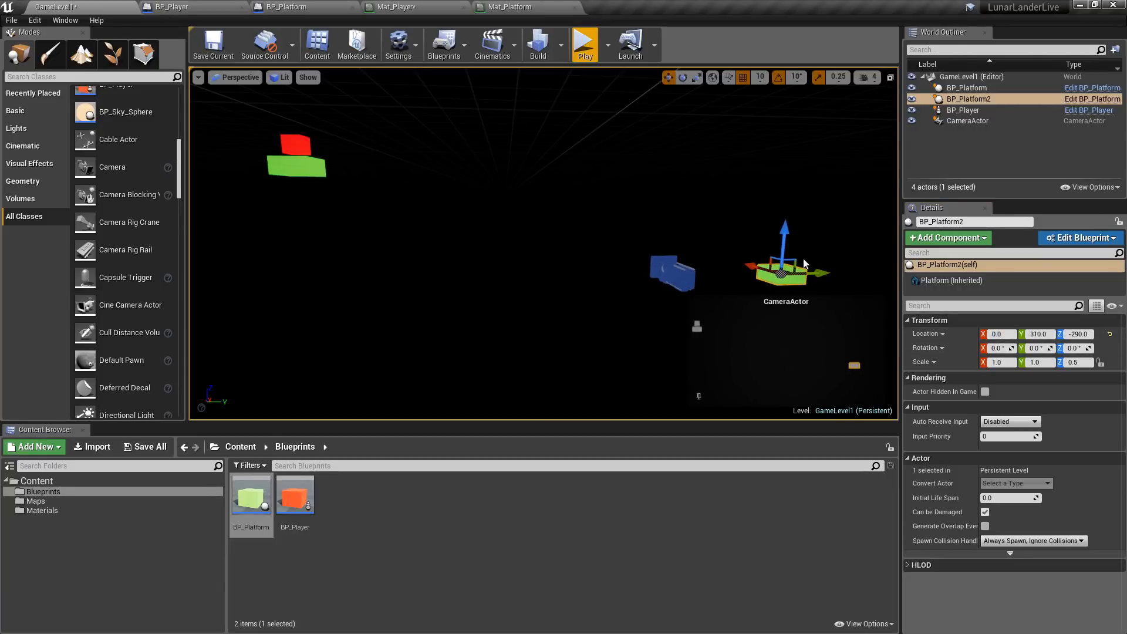
# Step: Play-test GameLevel1 to check where the player and both platforms appear, and stop playing
pyautogui.click(585, 44)
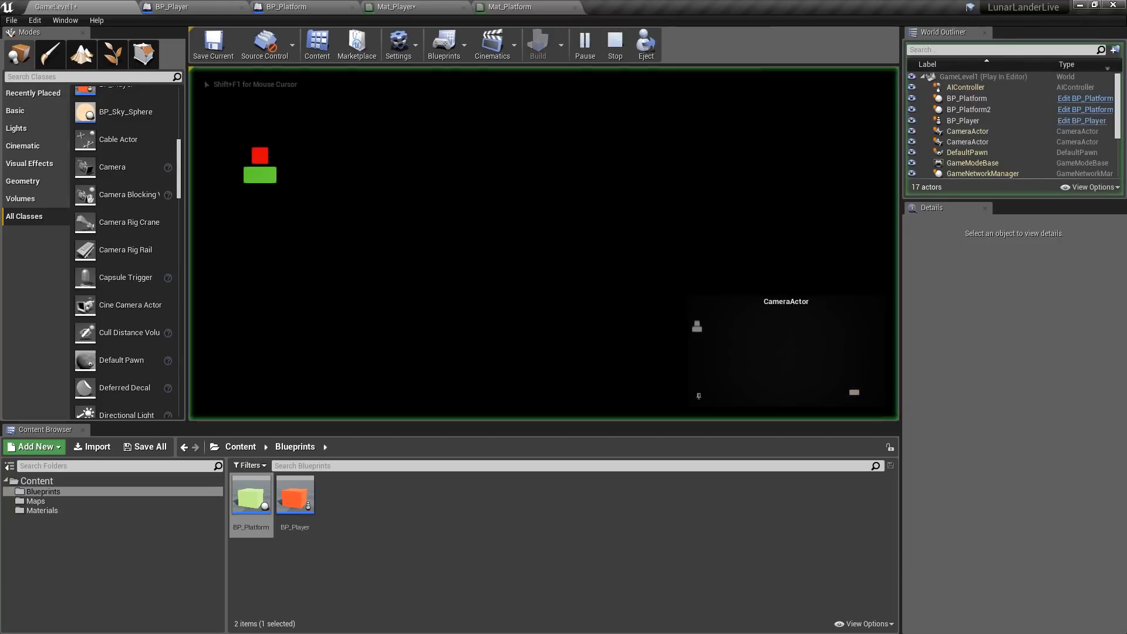
pyautogui.hotkey('shift', 'F1')
pyautogui.click(699, 397)
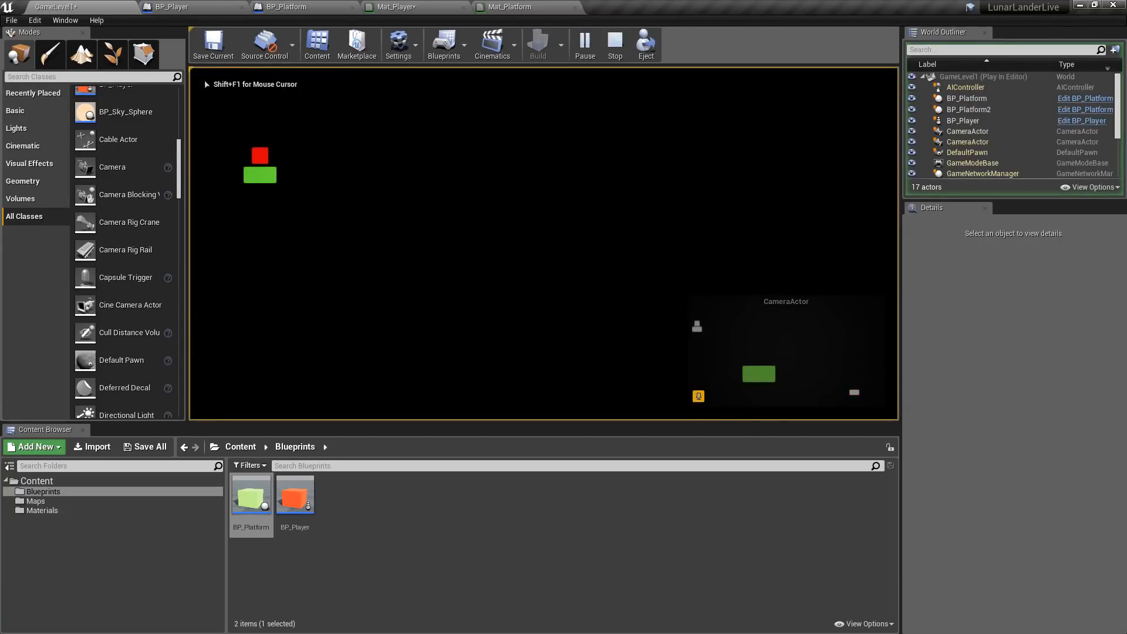
pyautogui.press('Escape')
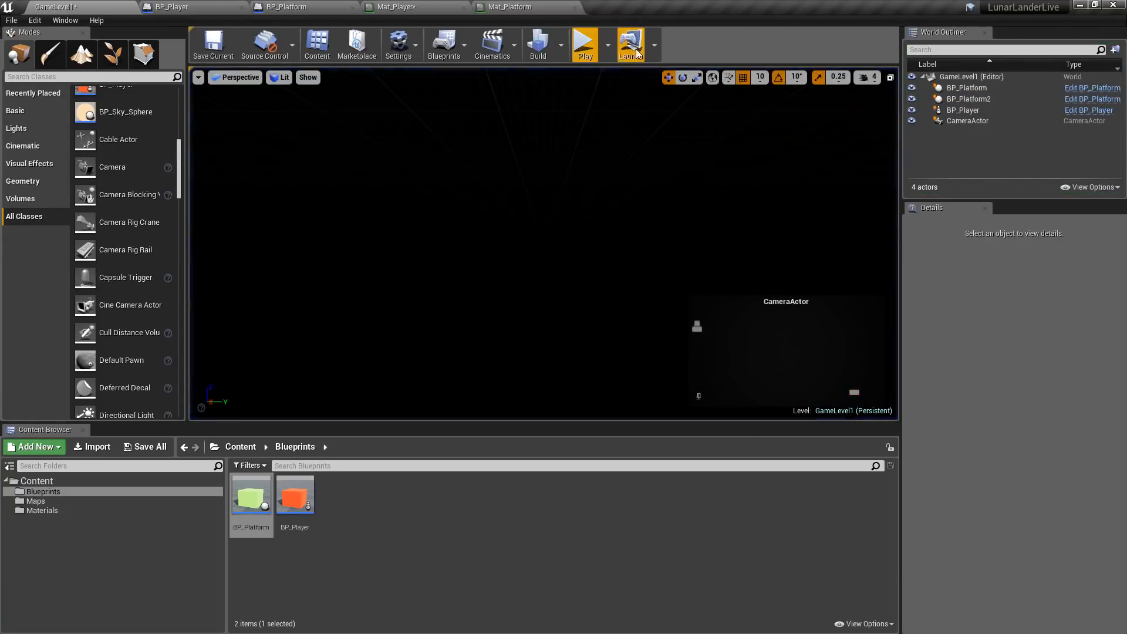
# Step: Unpin the CameraActor preview and play-test the level again to check the second platform's placement
pyautogui.click(697, 396)
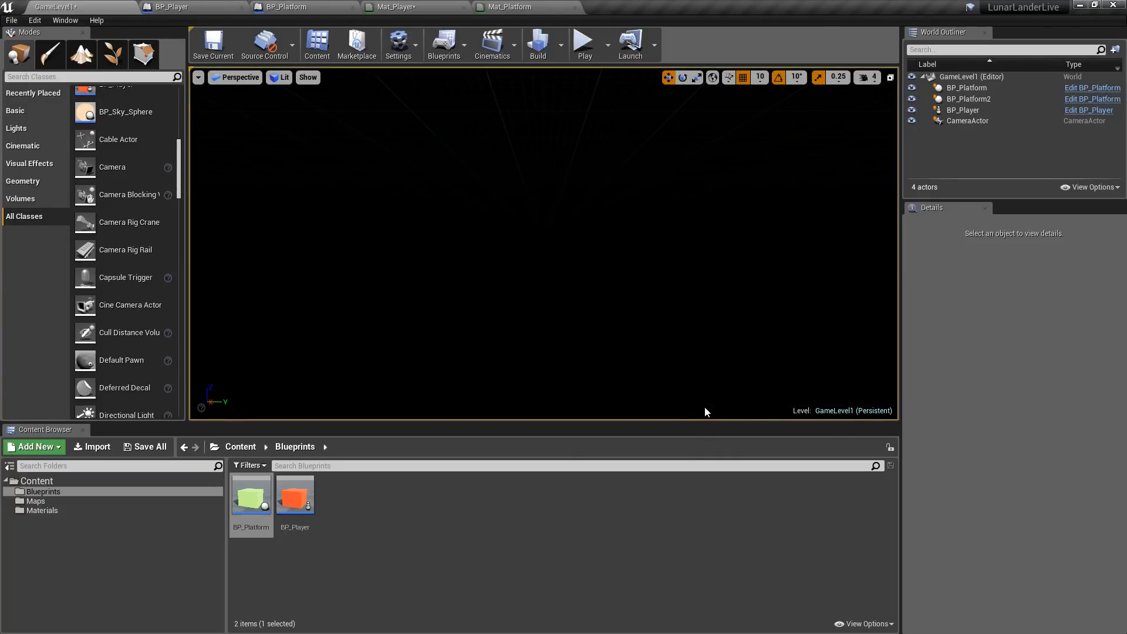
pyautogui.click(584, 42)
pyautogui.hotkey('shift', 'F1')
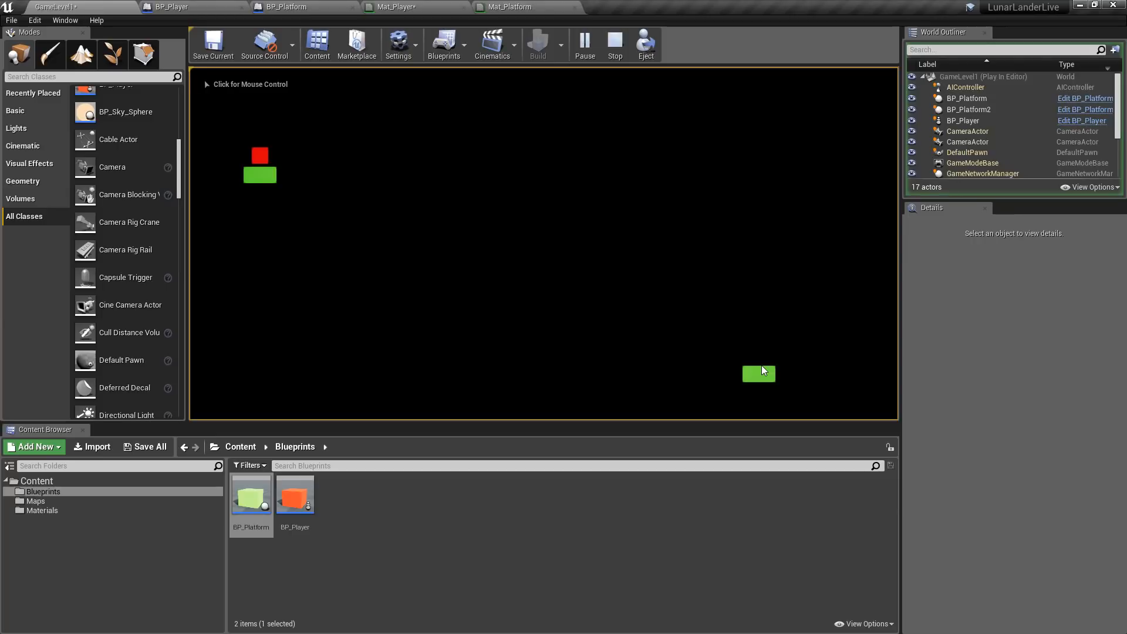
pyautogui.press('Escape')
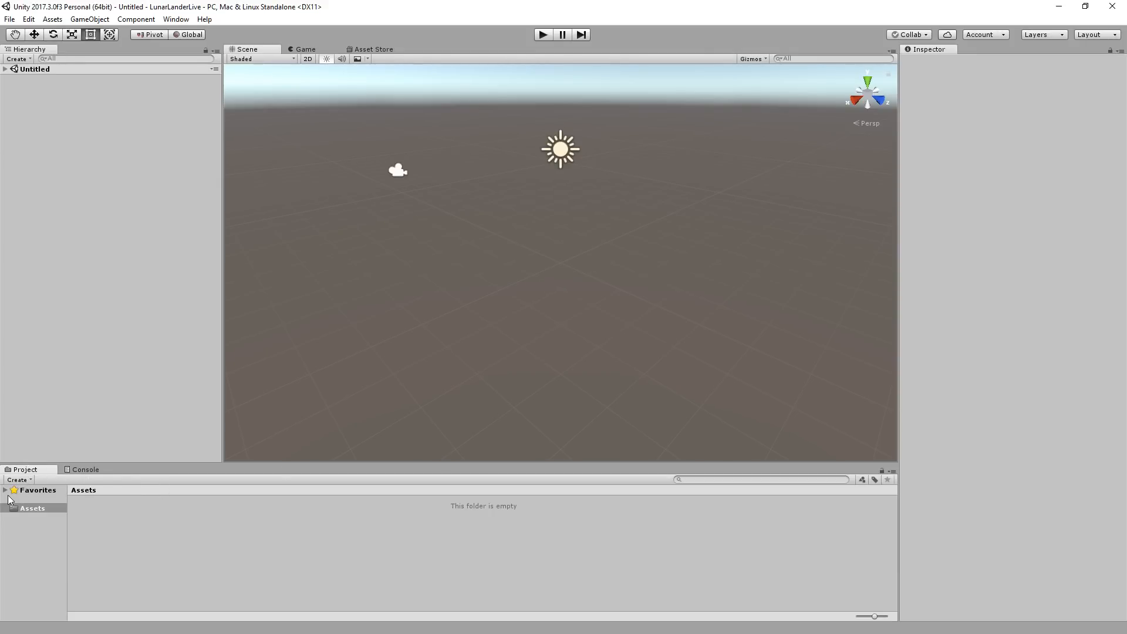
# Step: Switch the Project window to a one-column layout and create a folder named Prefabs in it
pyautogui.click(893, 472)
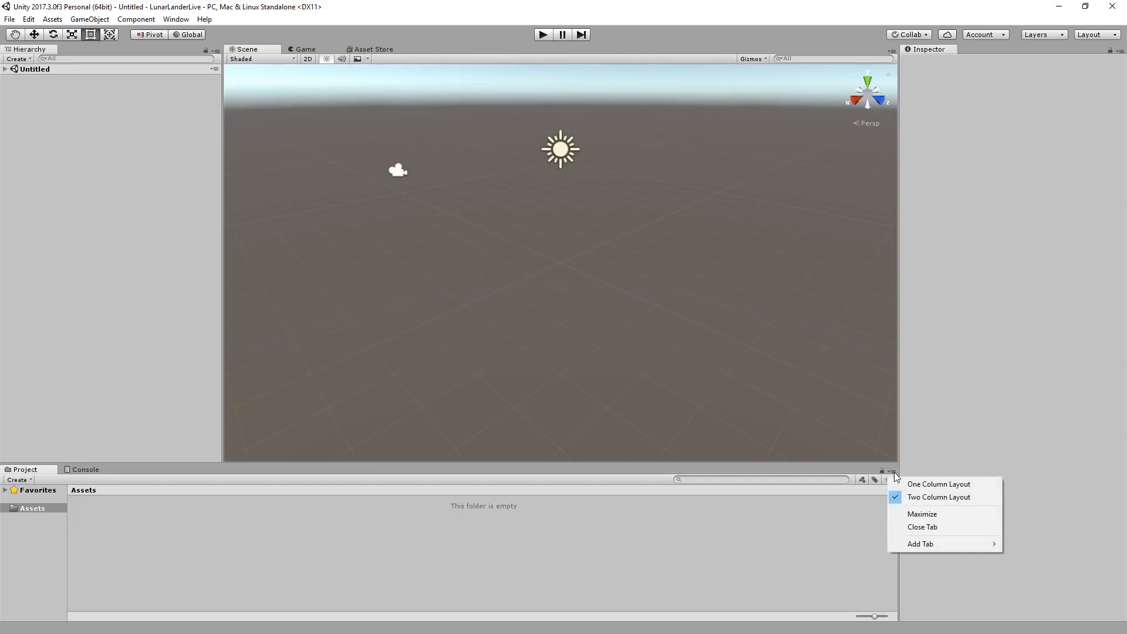
pyautogui.click(906, 484)
pyautogui.click(20, 482)
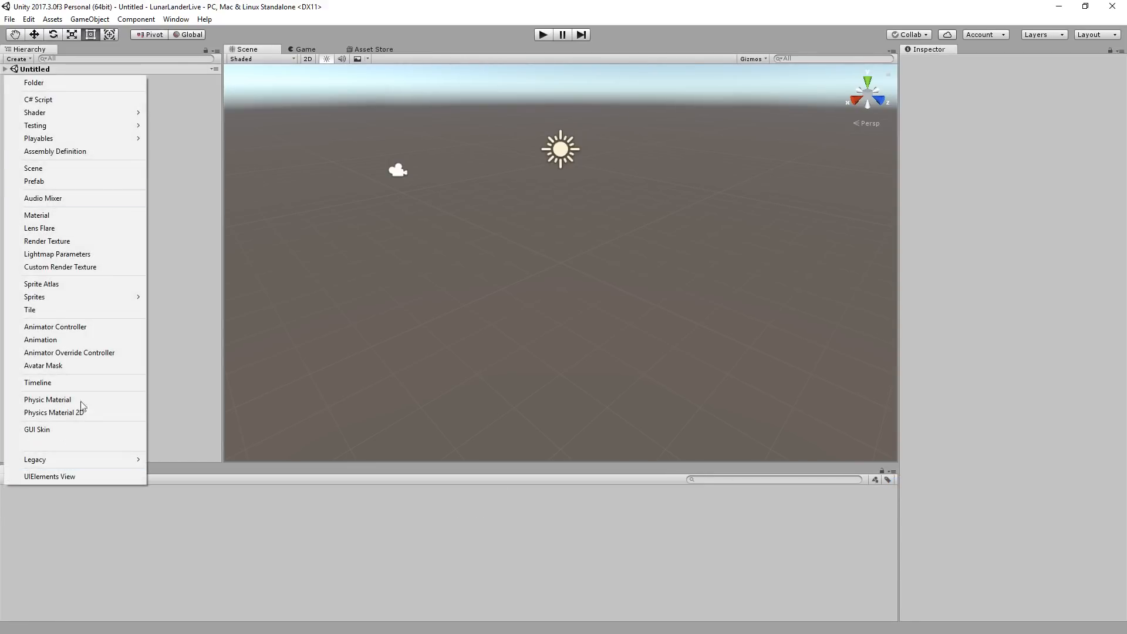
pyautogui.click(60, 83)
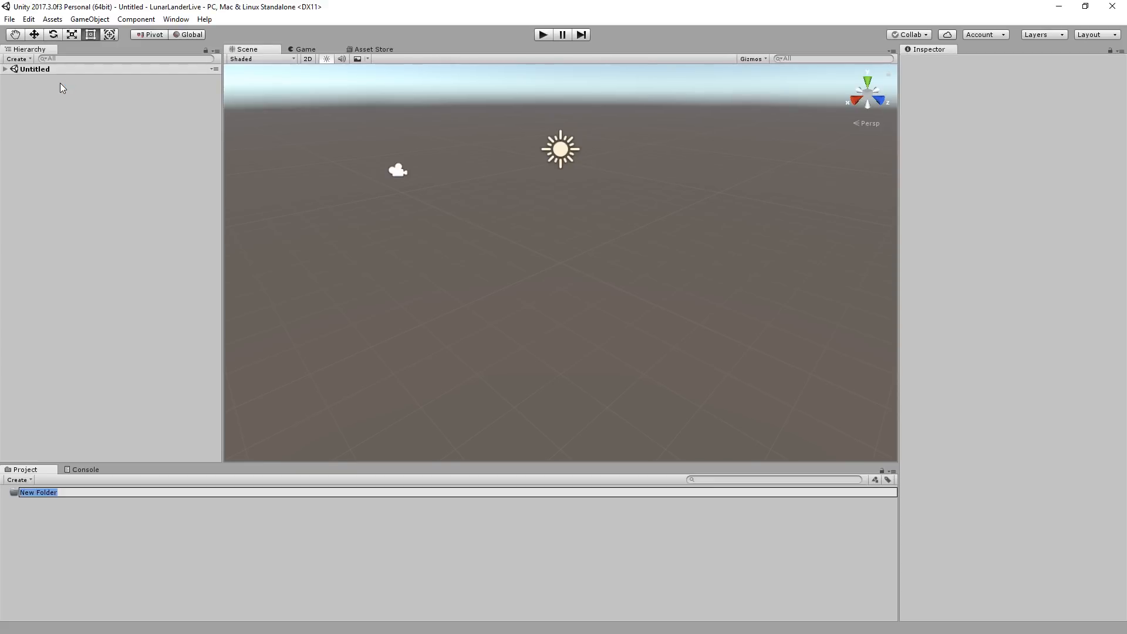
pyautogui.write('Prefabs')
pyautogui.press('Return')
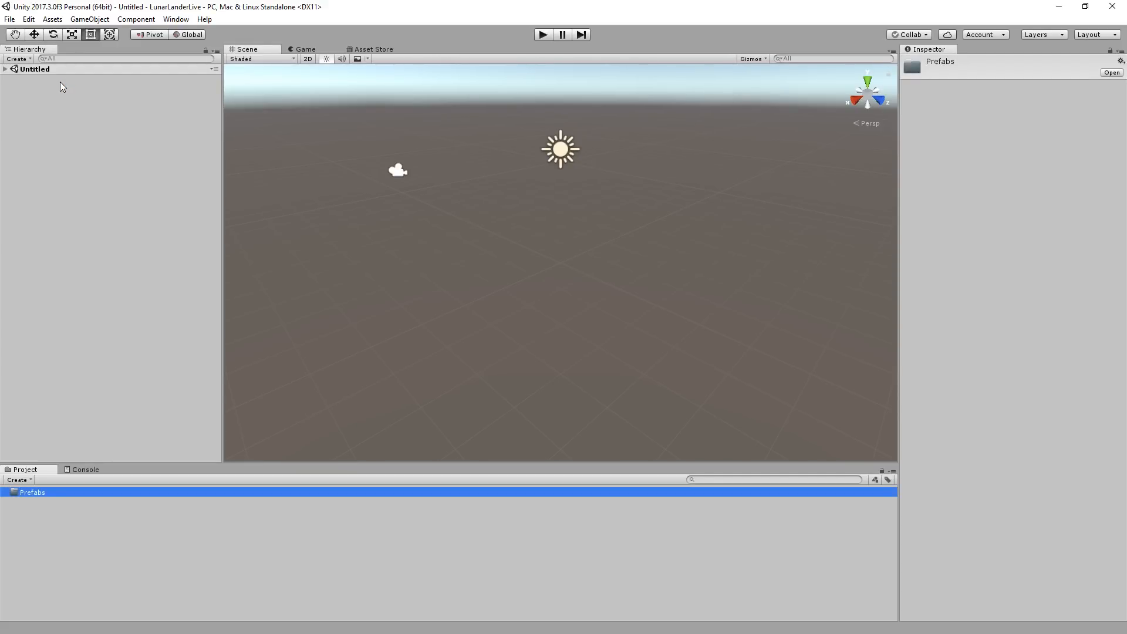
pyautogui.click(31, 481)
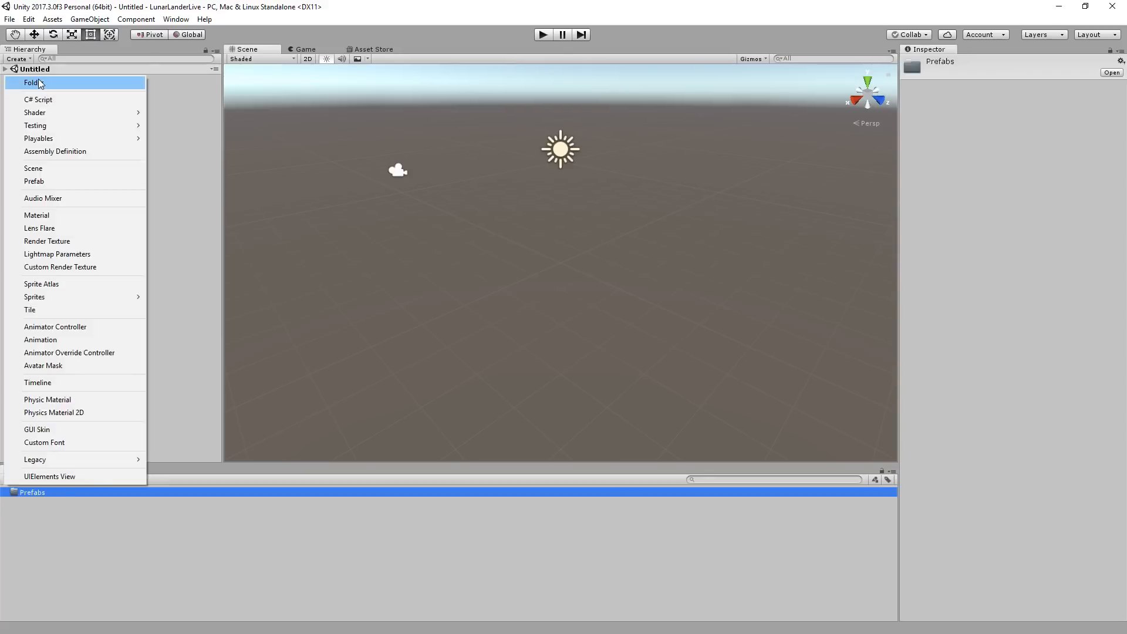
pyautogui.click(37, 79)
pyautogui.press('Escape')
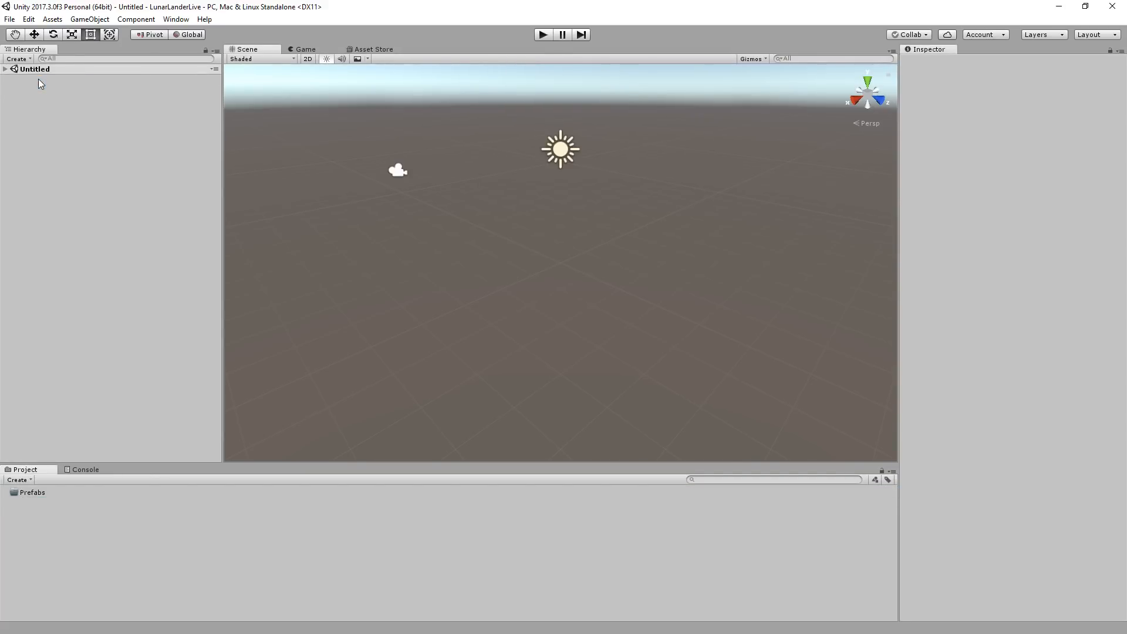
# Step: Create a folder named Materials alongside the Prefabs folder in the project's assets
pyautogui.rightClick(252, 583)
pyautogui.moveTo(352, 353)
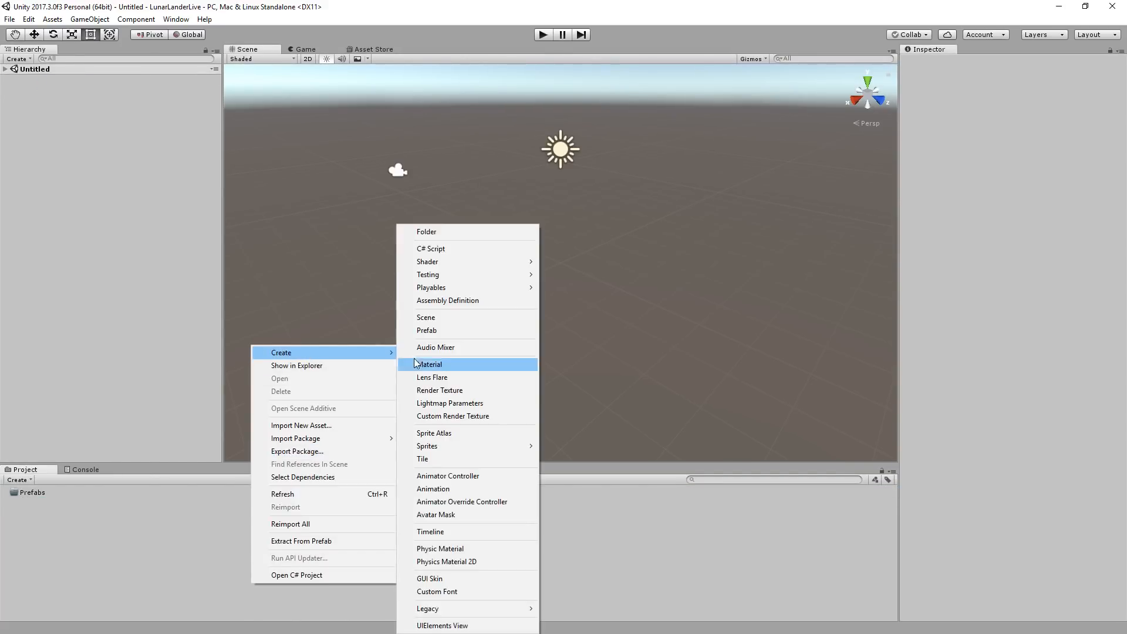
pyautogui.click(437, 231)
pyautogui.write('Materi')
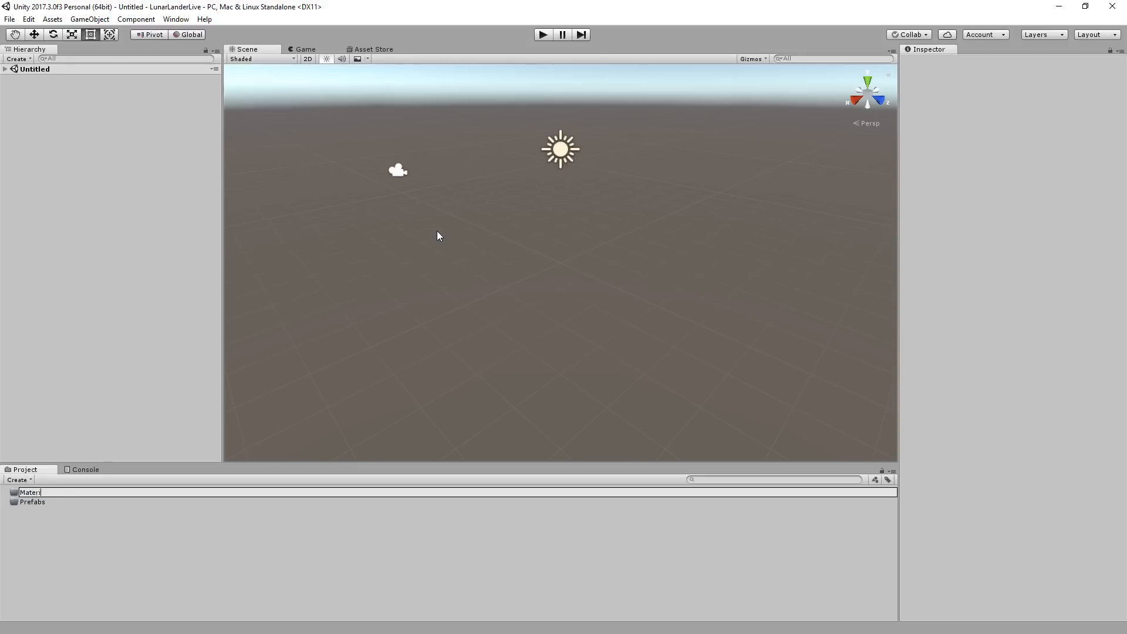
pyautogui.write('als')
pyautogui.press('Return')
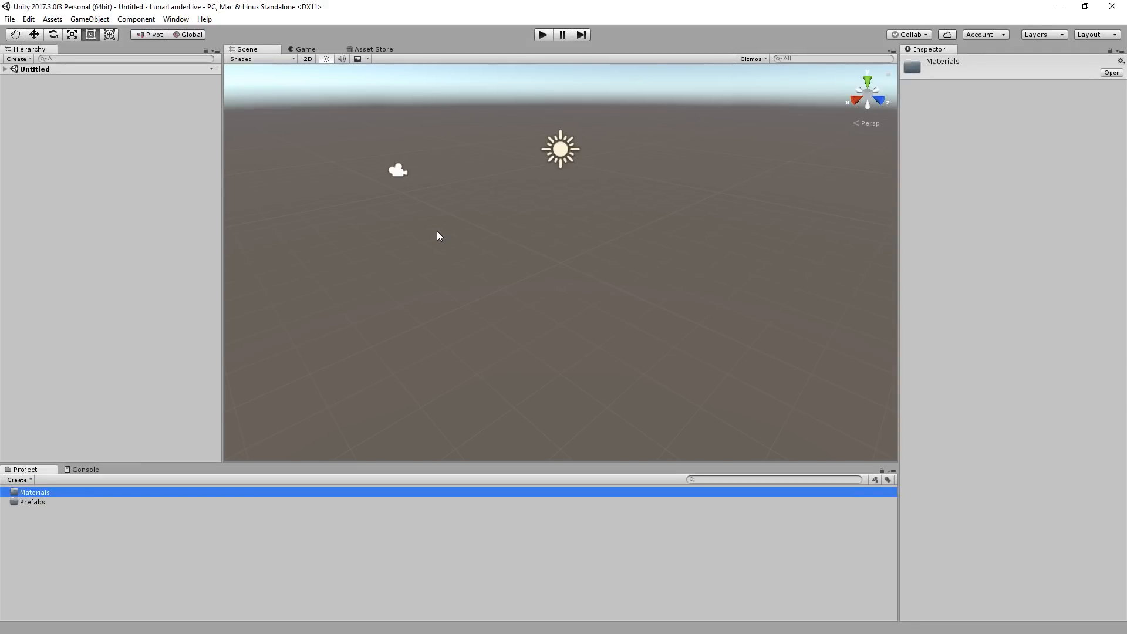
# Step: Expand the Untitled scene in the Hierarchy and delete its Directional Light
pyautogui.click(130, 227)
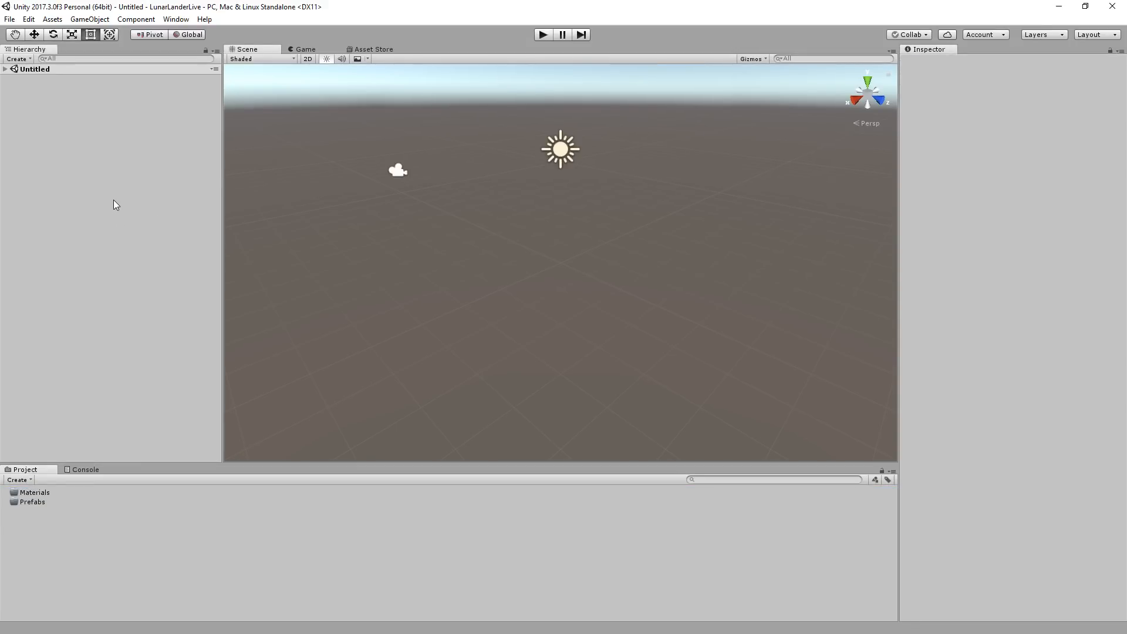
pyautogui.click(8, 70)
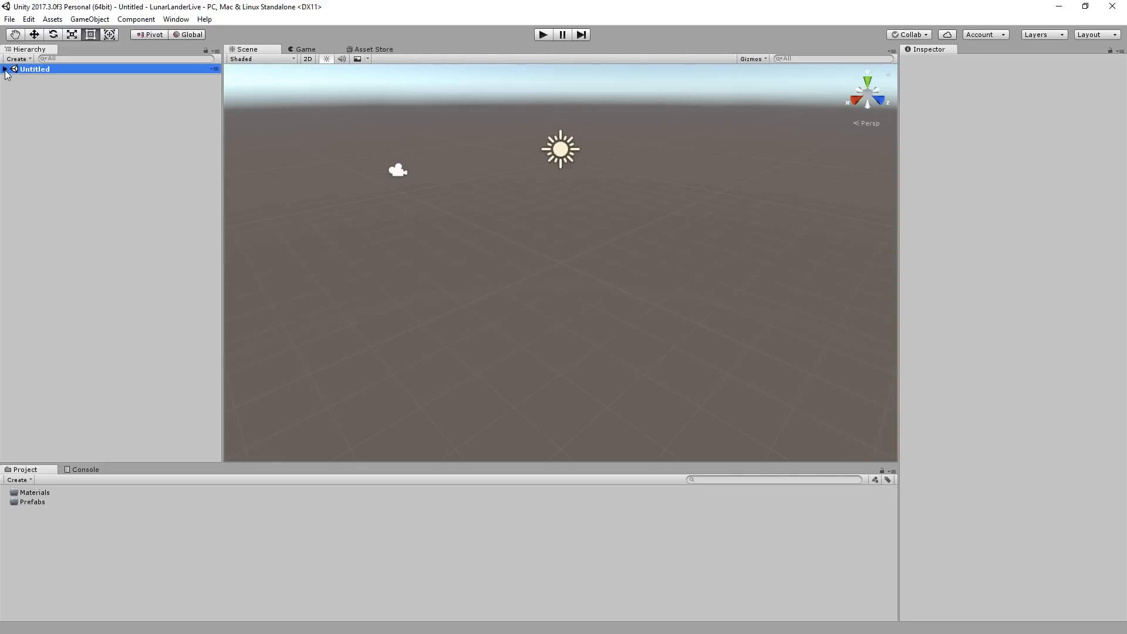
pyautogui.click(5, 68)
pyautogui.click(62, 81)
pyautogui.click(52, 87)
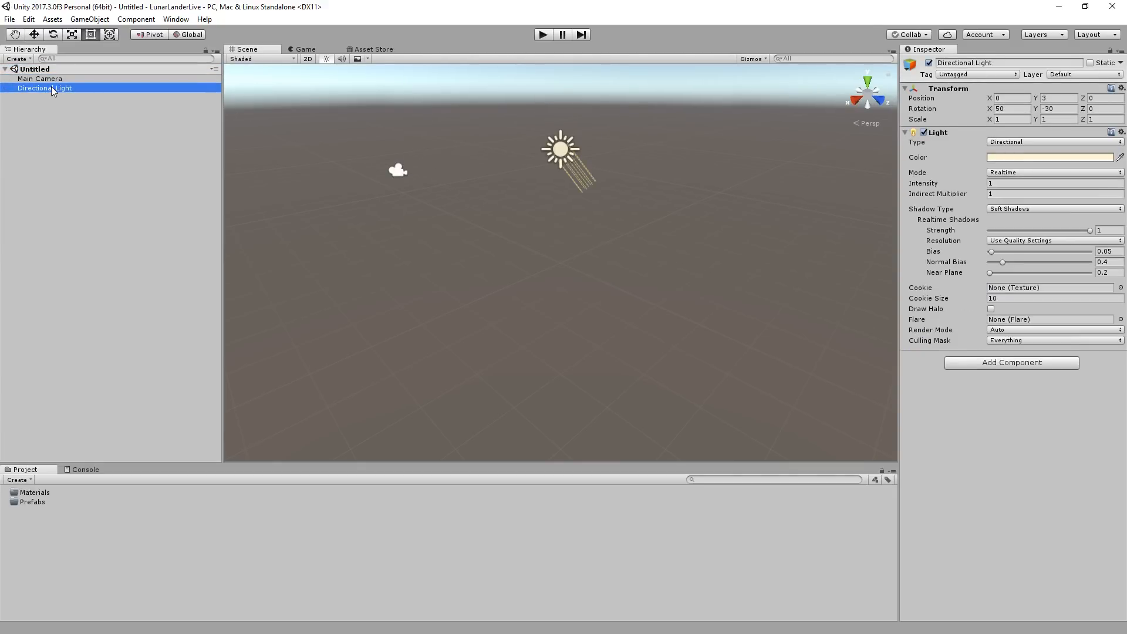
pyautogui.press('Delete')
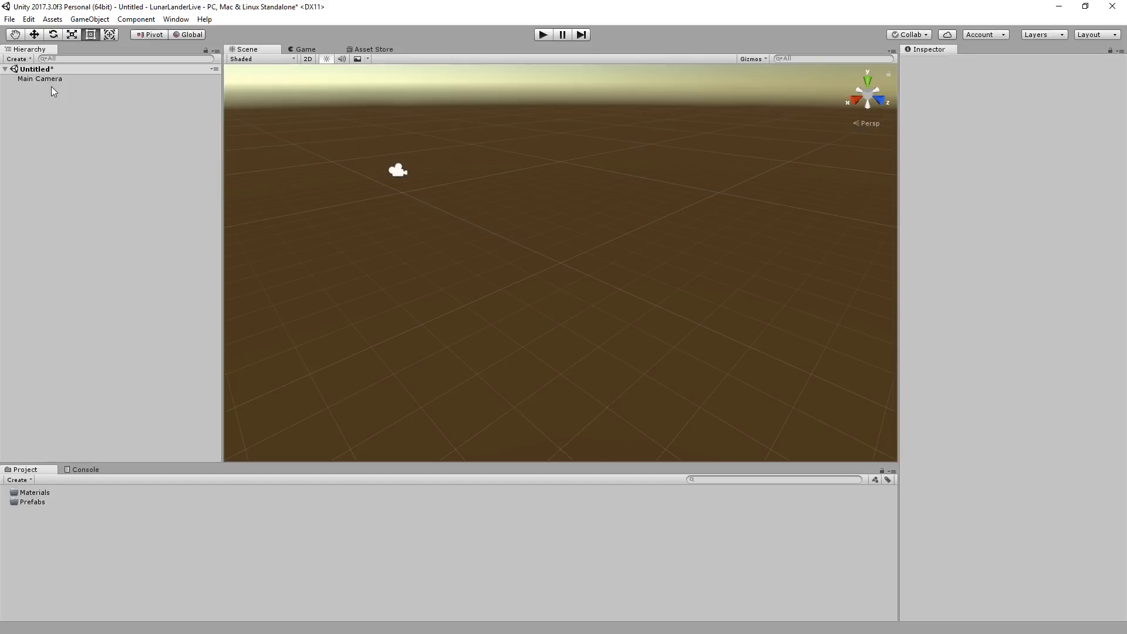
# Step: Set the Main Camera's clear flags to Solid Color and make its background colour black
pyautogui.click(44, 77)
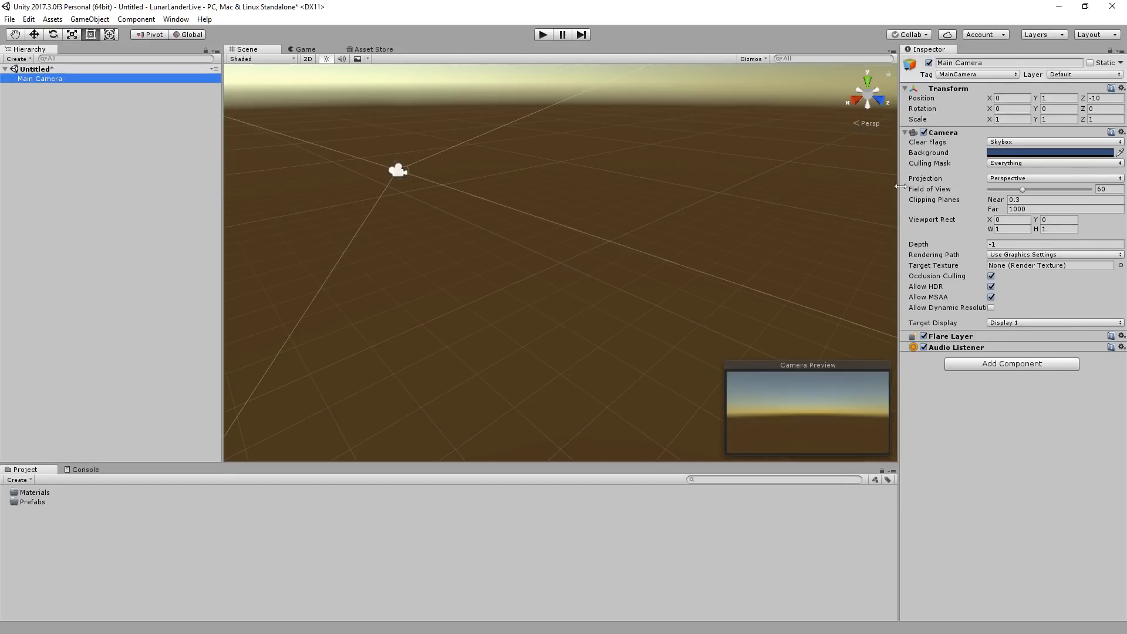
pyautogui.click(1004, 144)
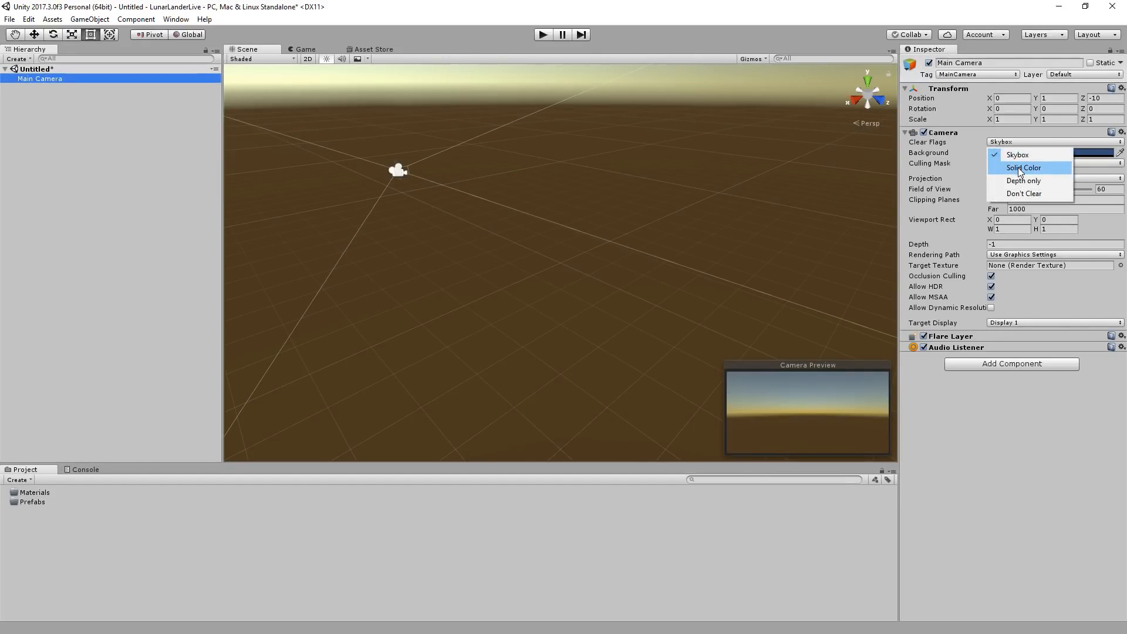
pyautogui.click(1021, 167)
pyautogui.click(1009, 153)
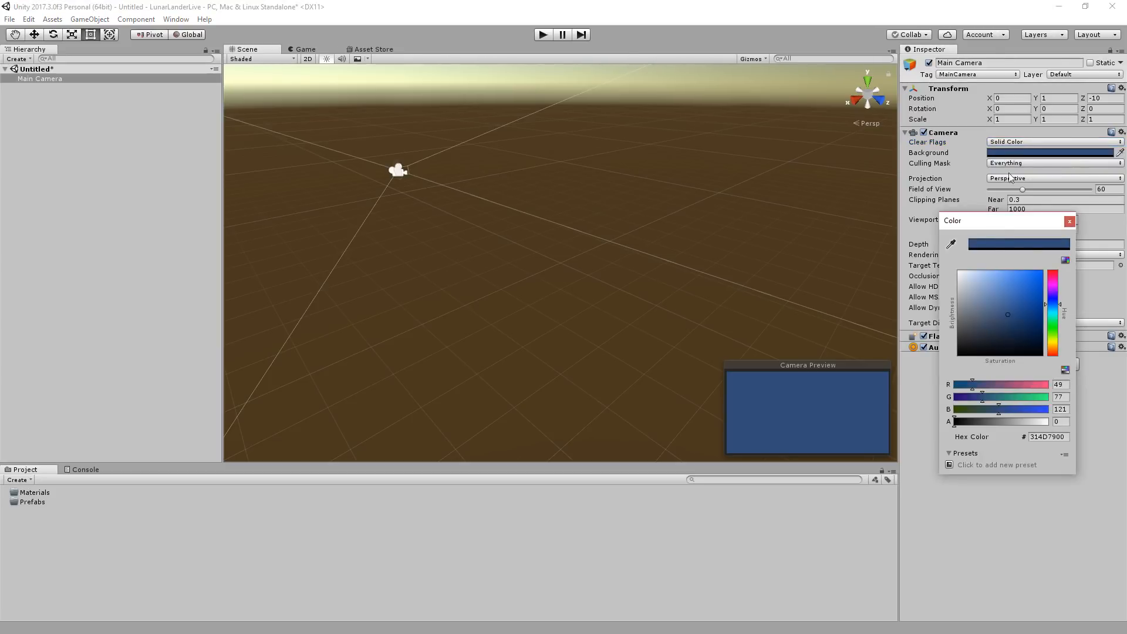
pyautogui.moveTo(1013, 295); pyautogui.dragTo(946, 368)
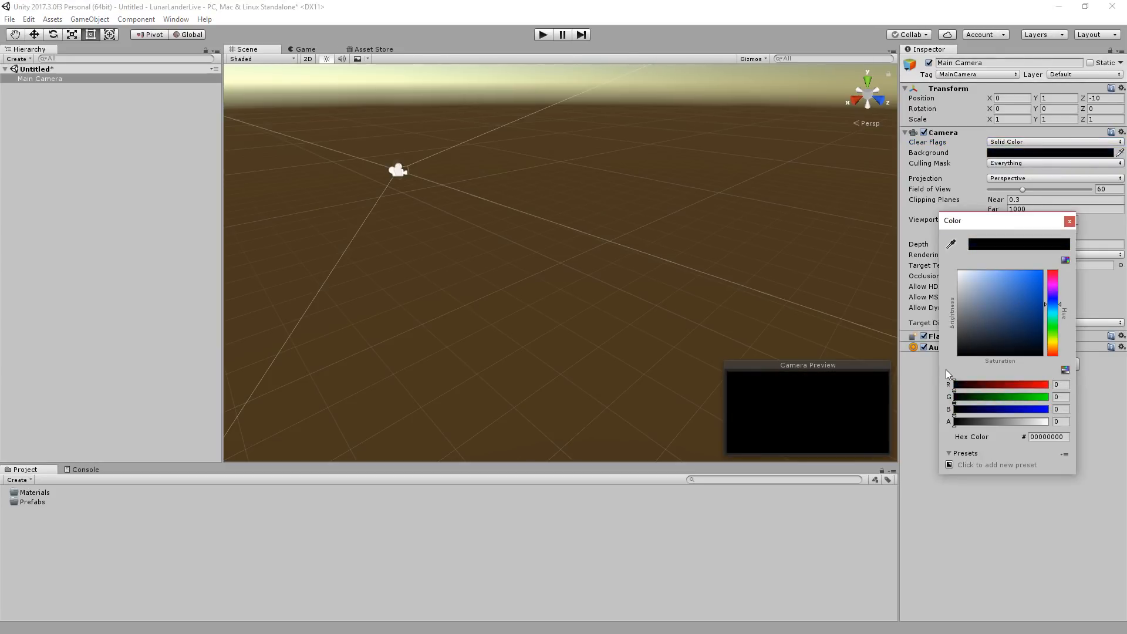
pyautogui.click(1070, 221)
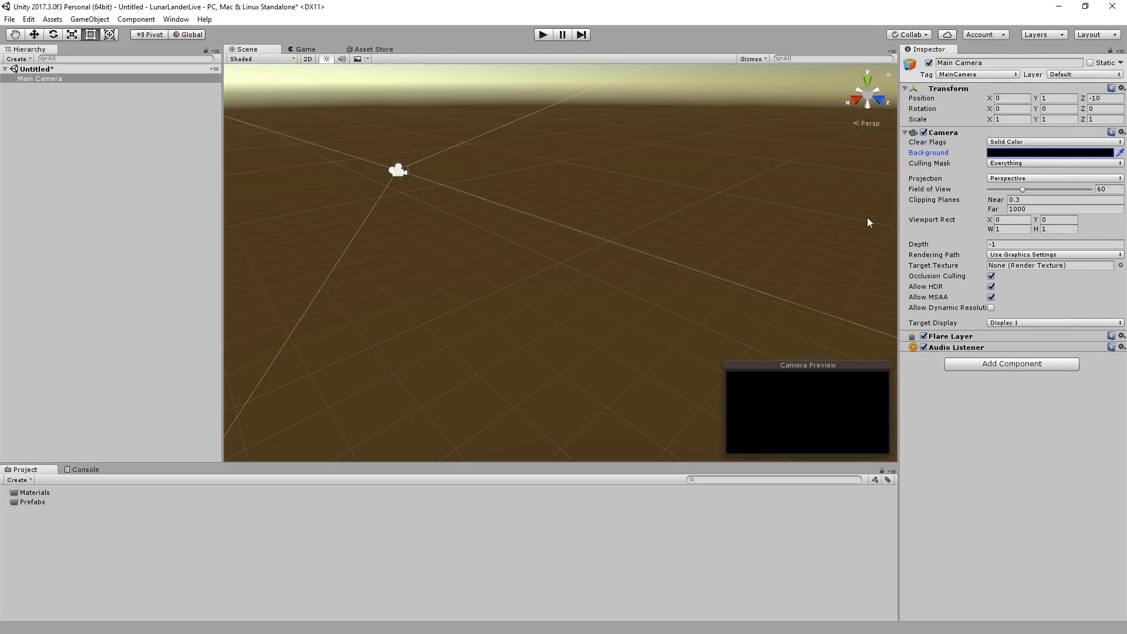
# Step: Change the Main Camera's projection to Orthographic and set its size to 10
pyautogui.click(1020, 178)
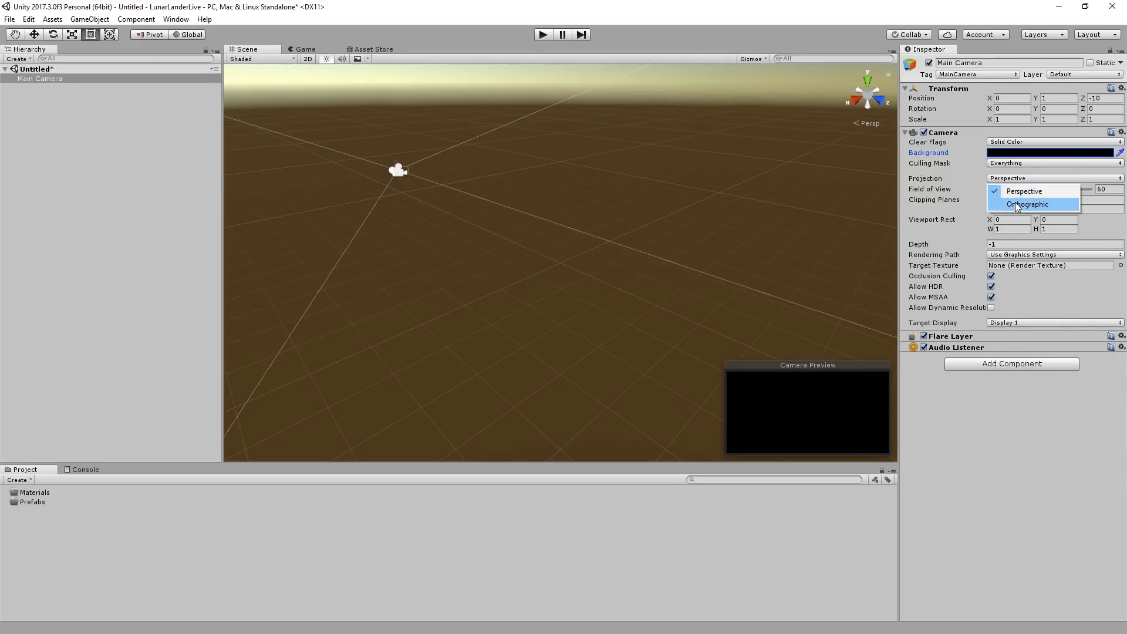
pyautogui.click(1017, 205)
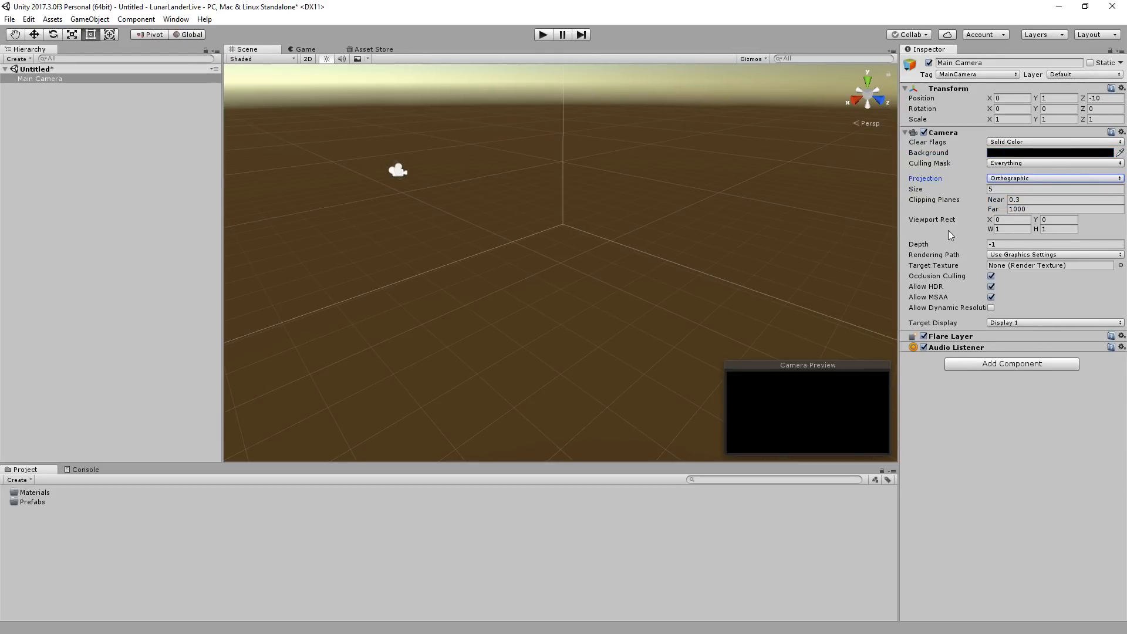
pyautogui.click(1007, 190)
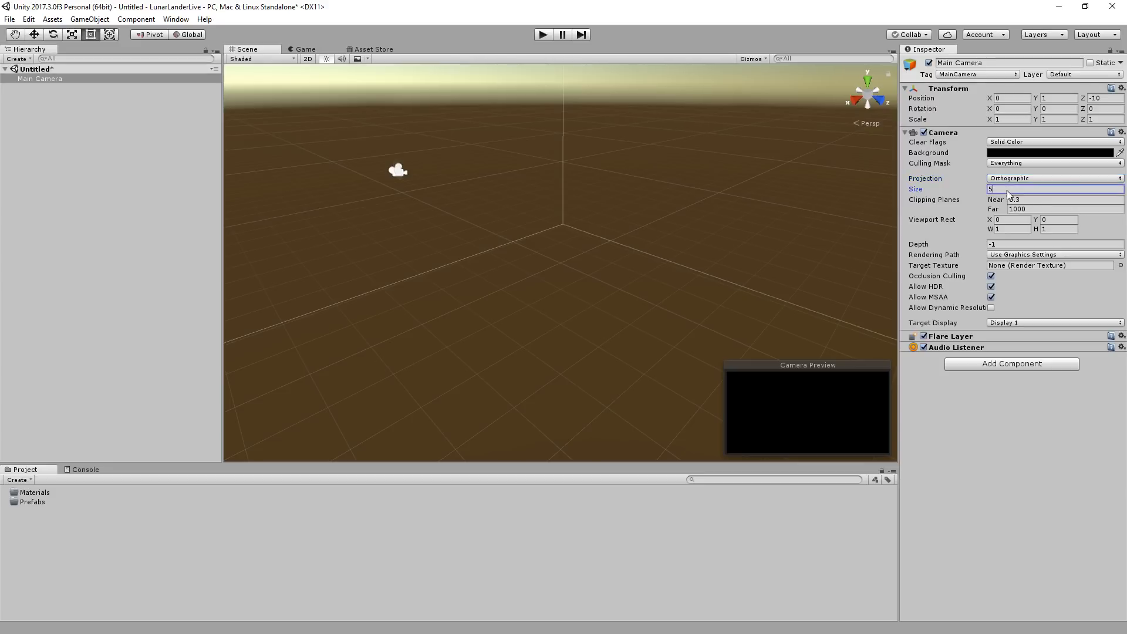
pyautogui.doubleClick(992, 189)
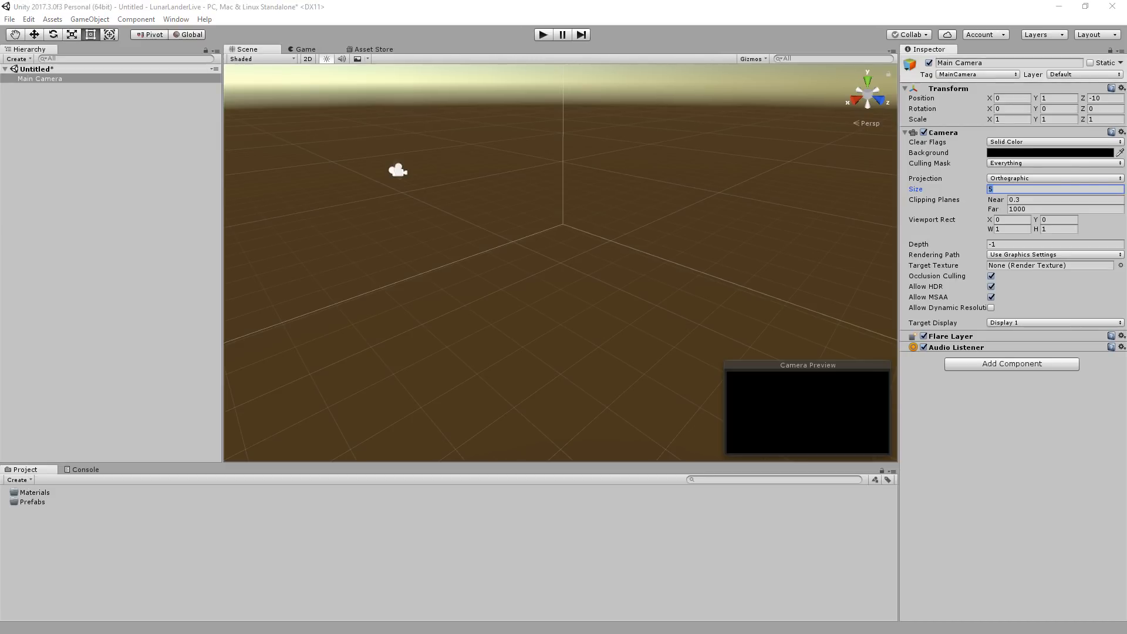
pyautogui.click(1001, 189)
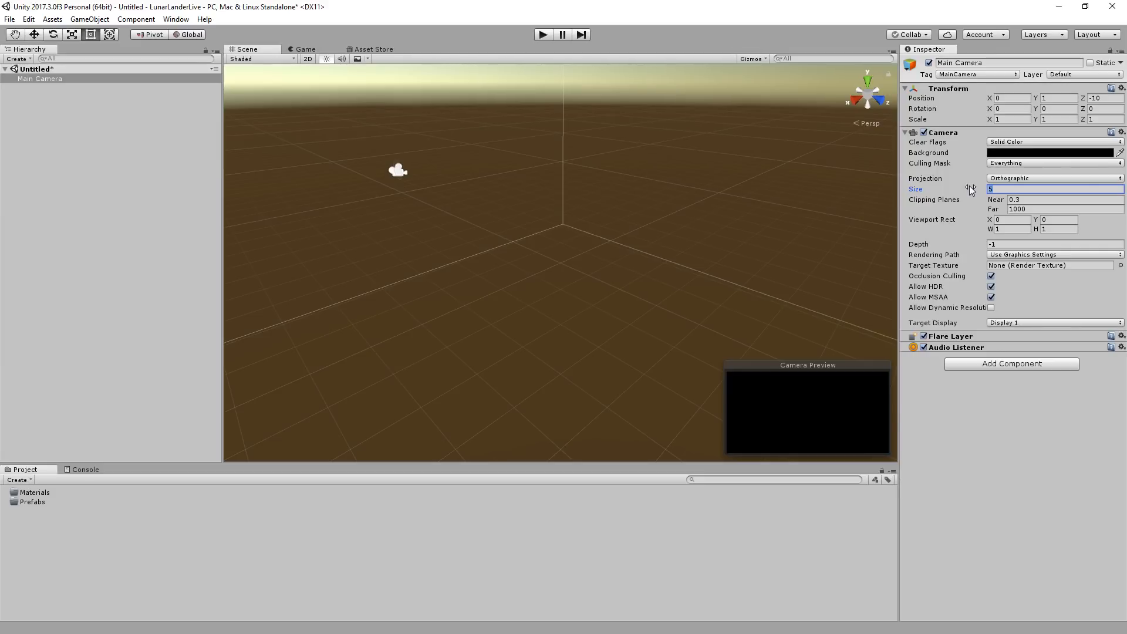
pyautogui.write('10')
# Step: Set the Main Camera's far clipping plane to 100
pyautogui.moveTo(672, 279); pyautogui.dragTo(35, 209, button='right')
pyautogui.press('s')
pyautogui.press('a')
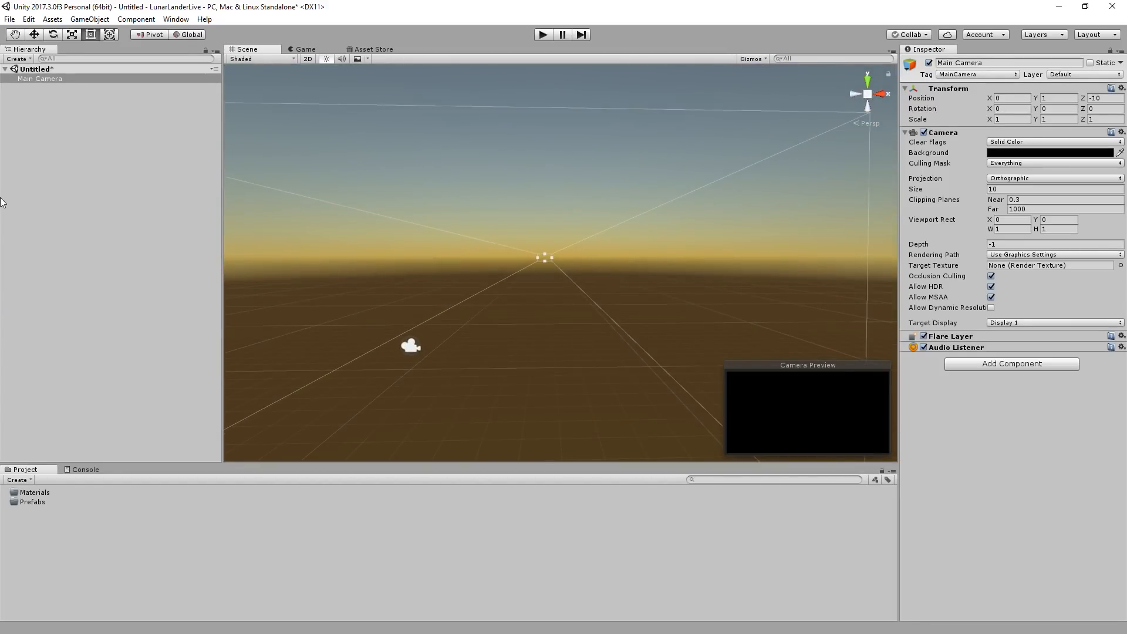
pyautogui.click(1044, 208)
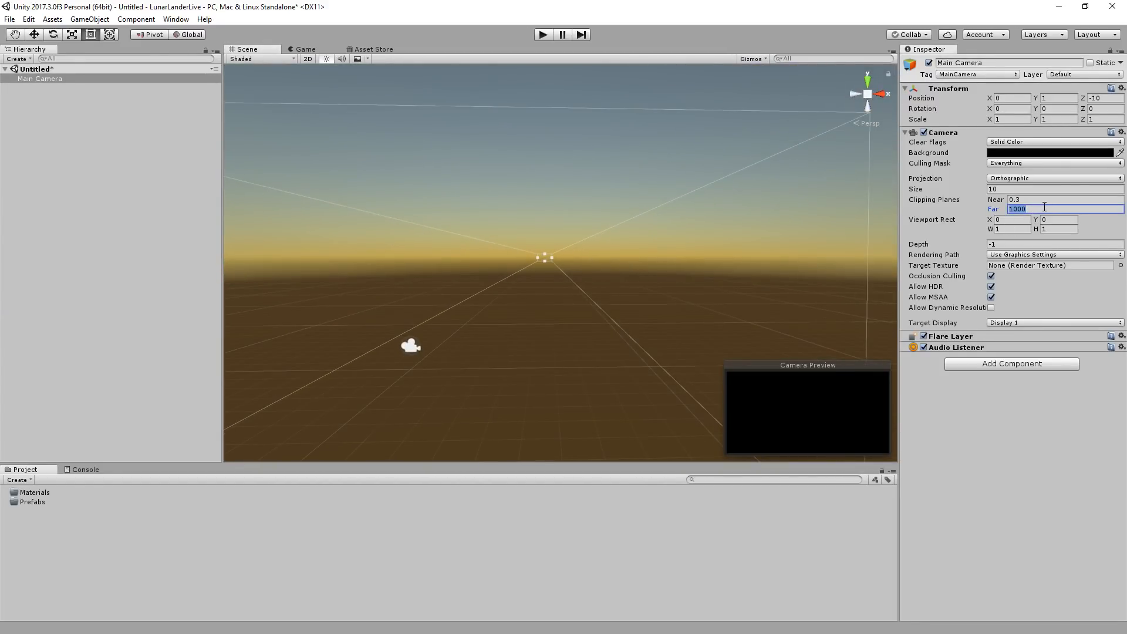
pyautogui.write('100')
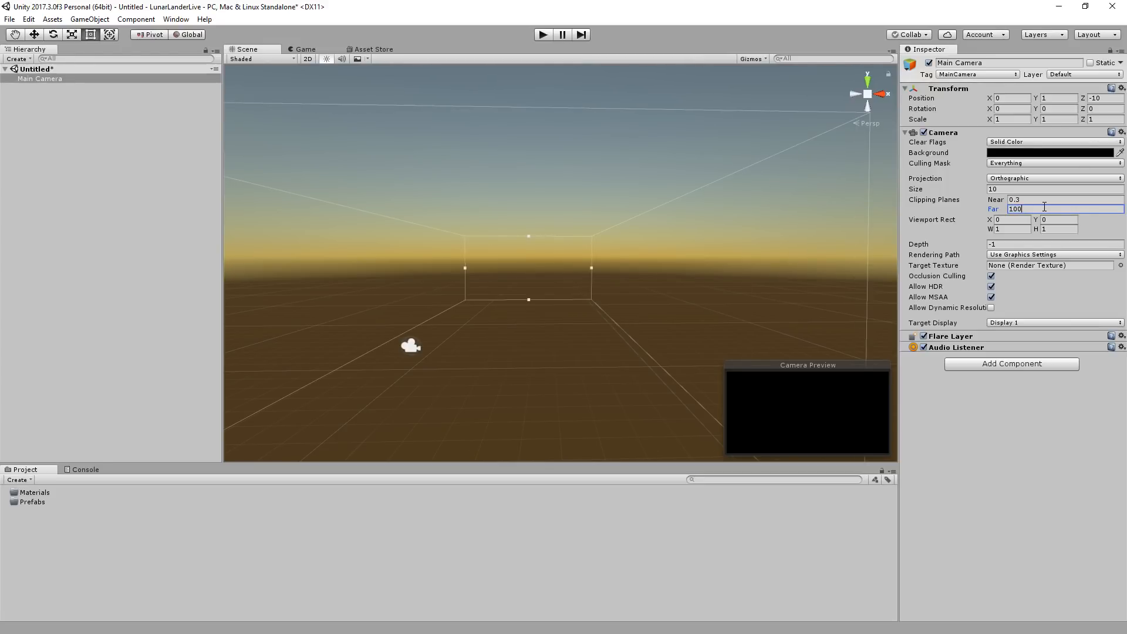
# Step: Examine the Main Camera's orthographic view volume in the scene from several angles
pyautogui.moveTo(616, 253); pyautogui.dragTo(496, 278, button='right')
pyautogui.press('s')
pyautogui.press('d')
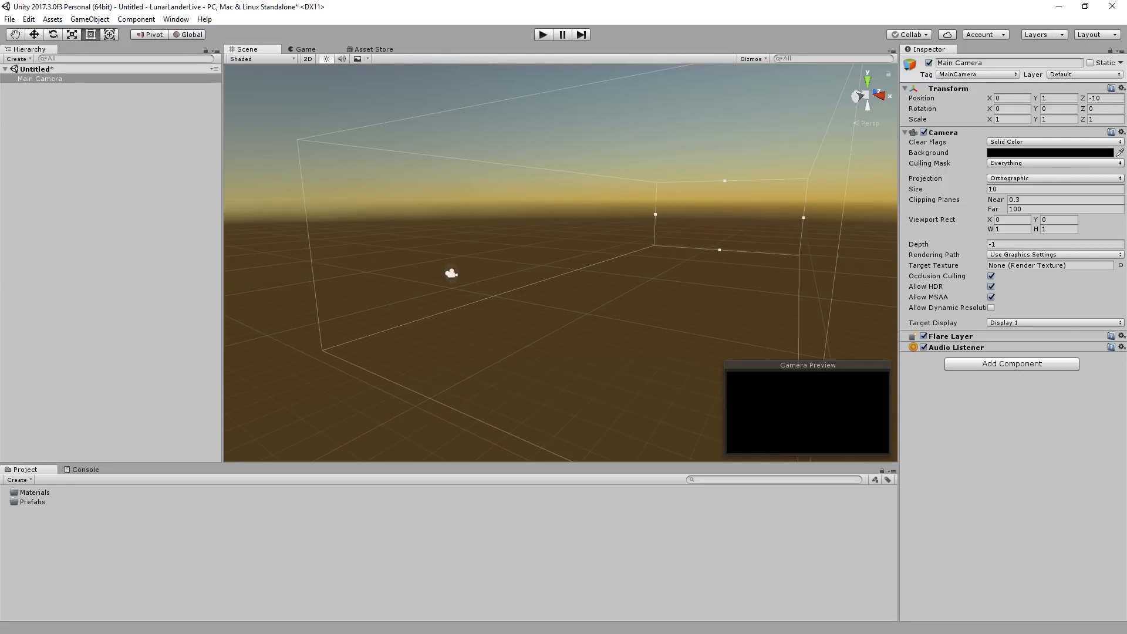
pyautogui.moveTo(566, 284); pyautogui.dragTo(634, 295, button='right')
pyautogui.press('w')
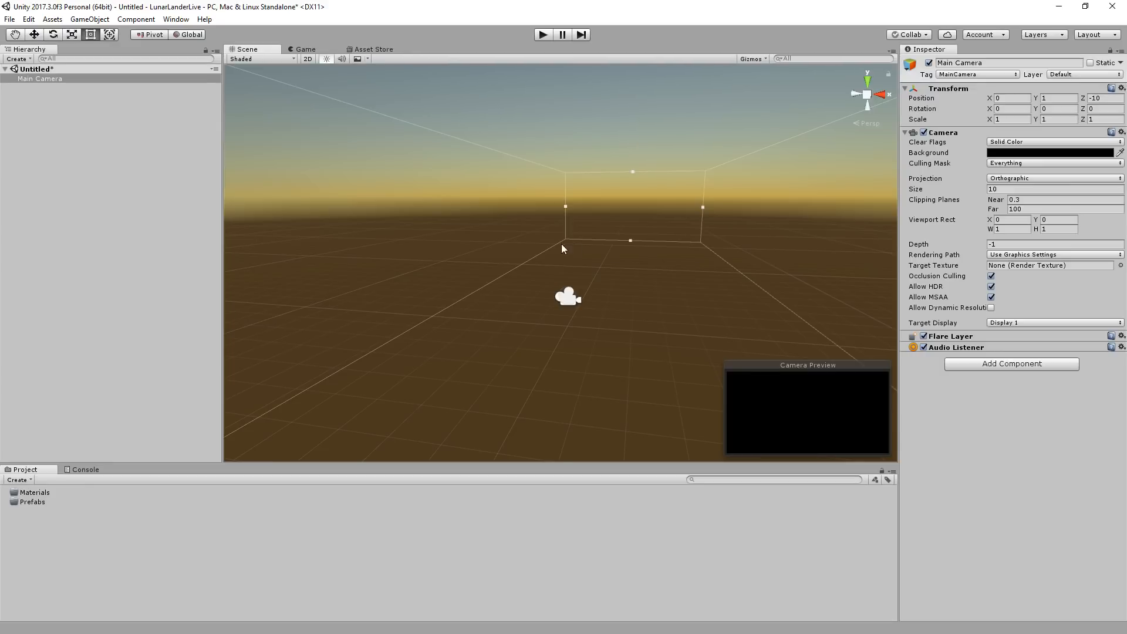
pyautogui.moveTo(561, 244); pyautogui.dragTo(629, 228, button='right')
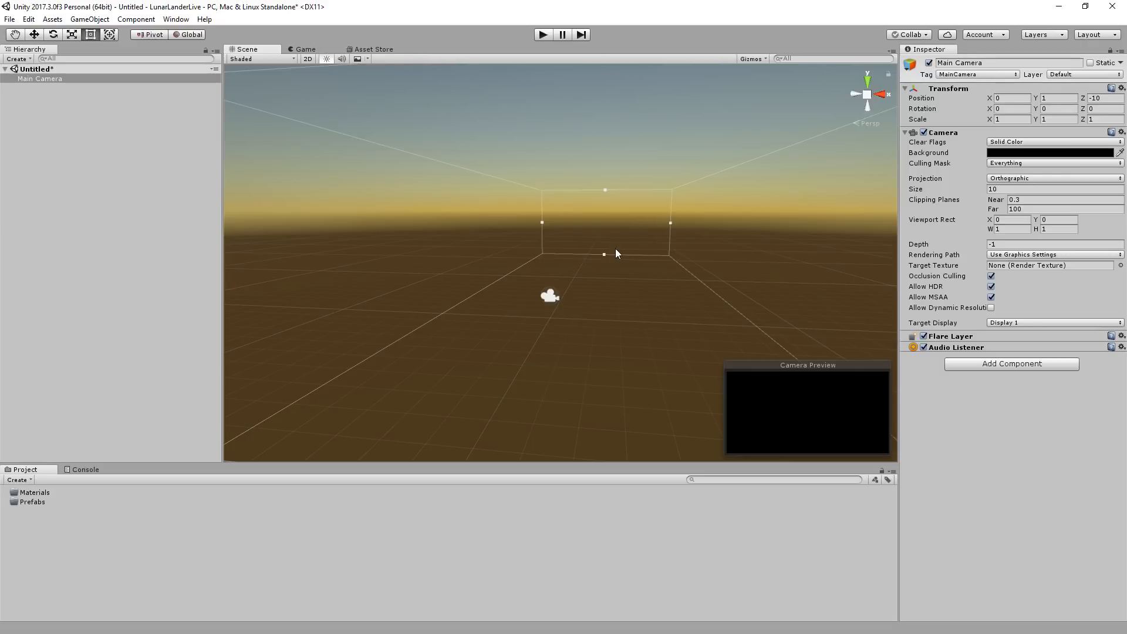
pyautogui.moveTo(620, 256); pyautogui.dragTo(634, 262, button='right')
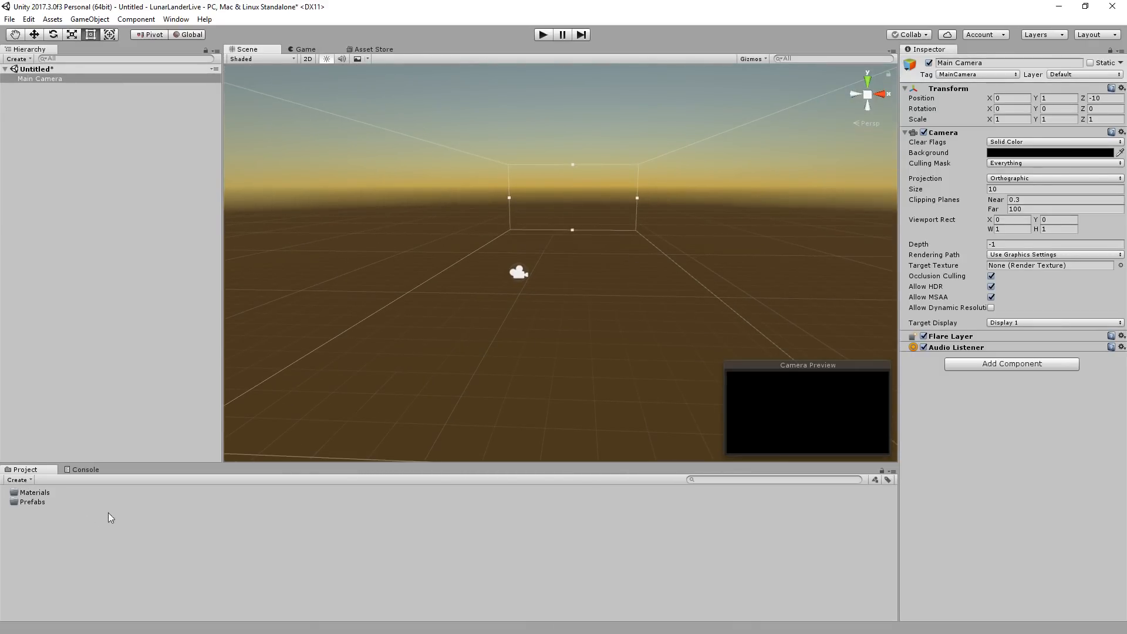
# Step: Add a 3D cube to the scene and name it Player
pyautogui.click(78, 198)
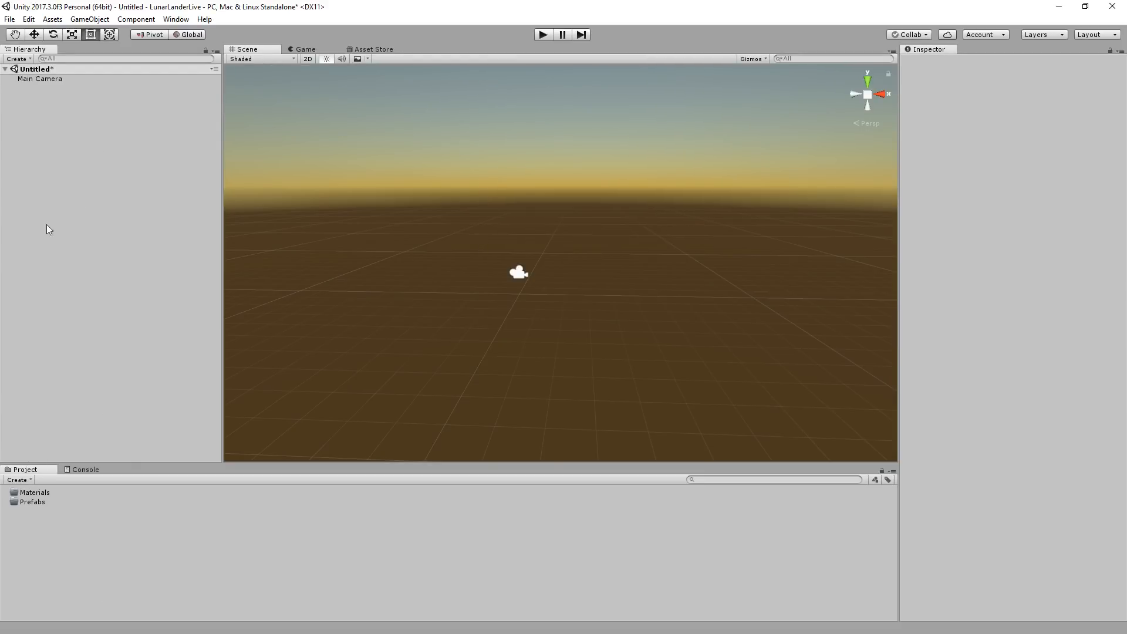
pyautogui.click(89, 19)
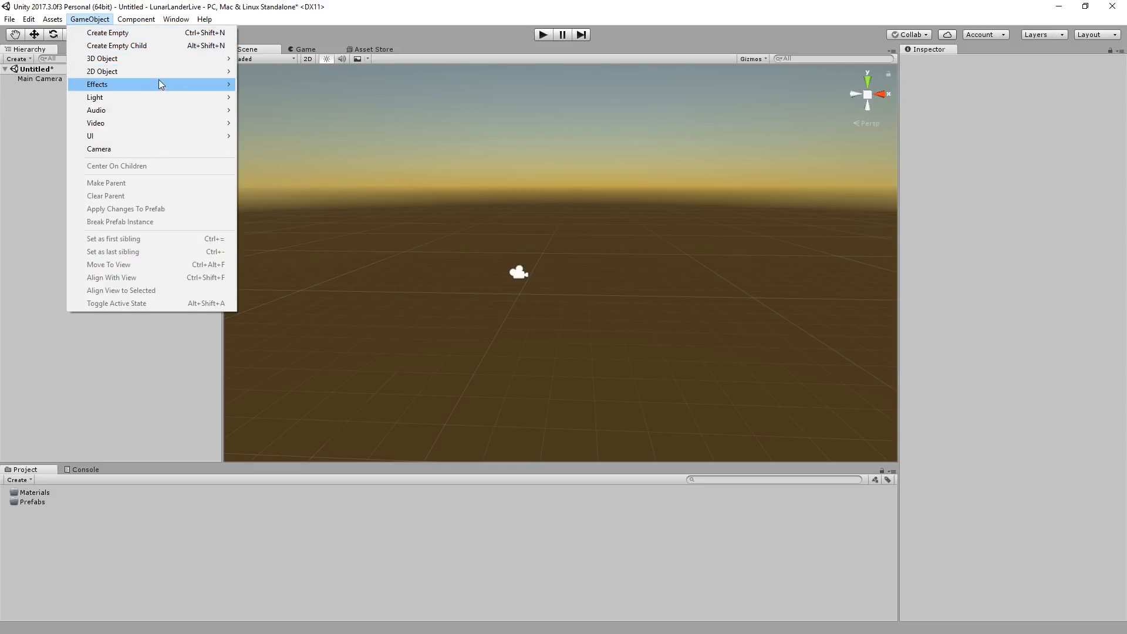
pyautogui.moveTo(152, 71)
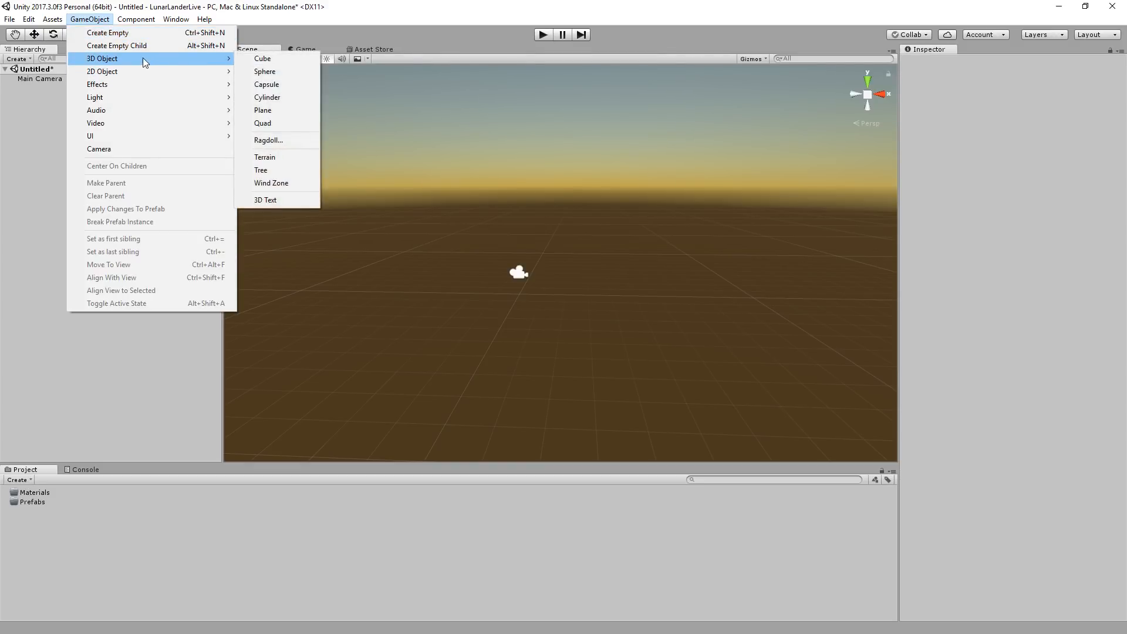
pyautogui.click(257, 61)
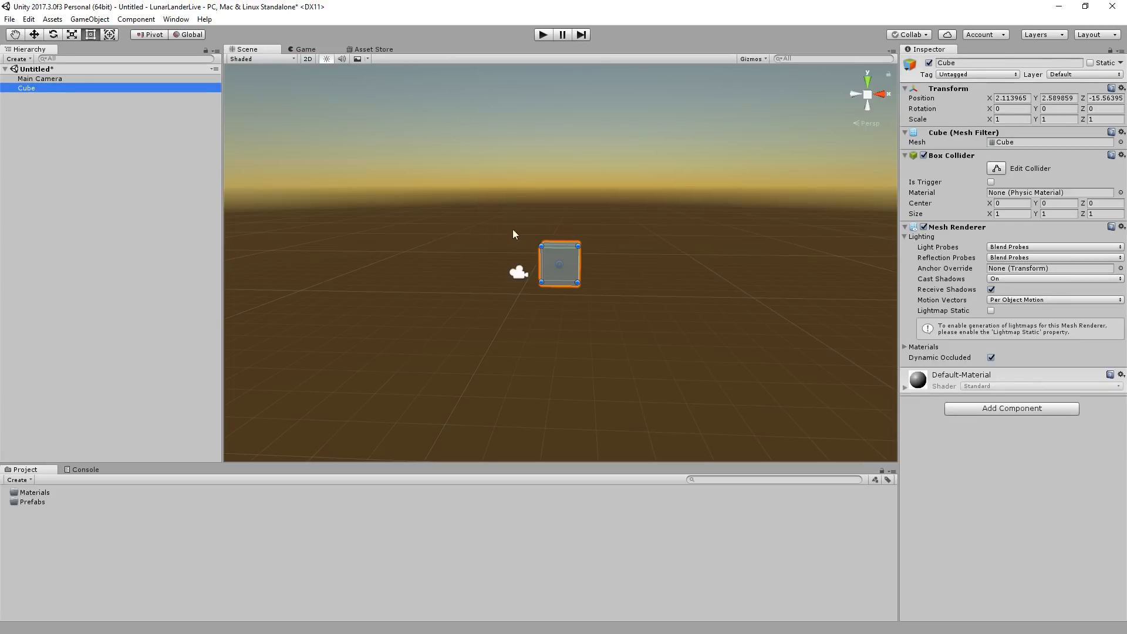
pyautogui.click(32, 89)
pyautogui.write('Player')
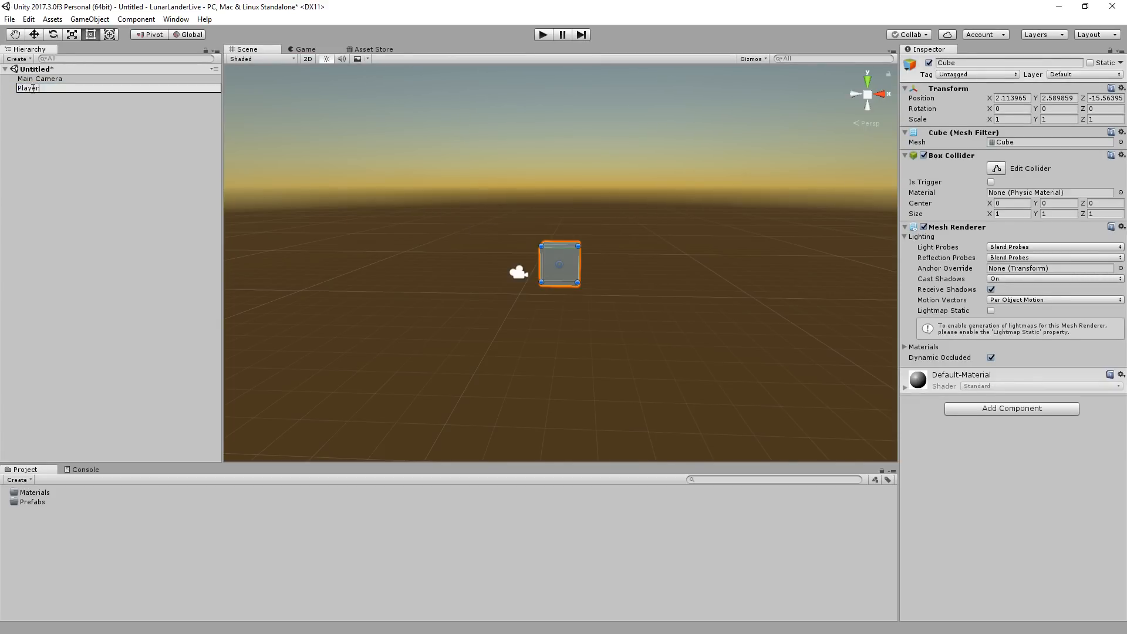
pyautogui.press('Return')
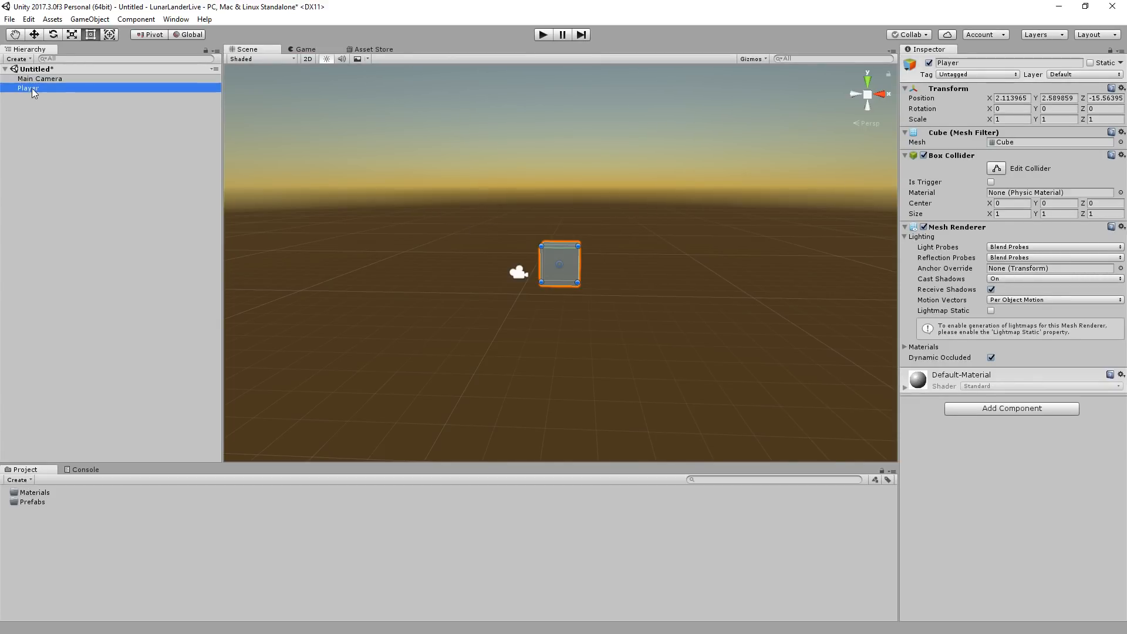
# Step: Add a second 3D cube to the scene and name it Platform
pyautogui.click(89, 19)
pyautogui.moveTo(115, 61)
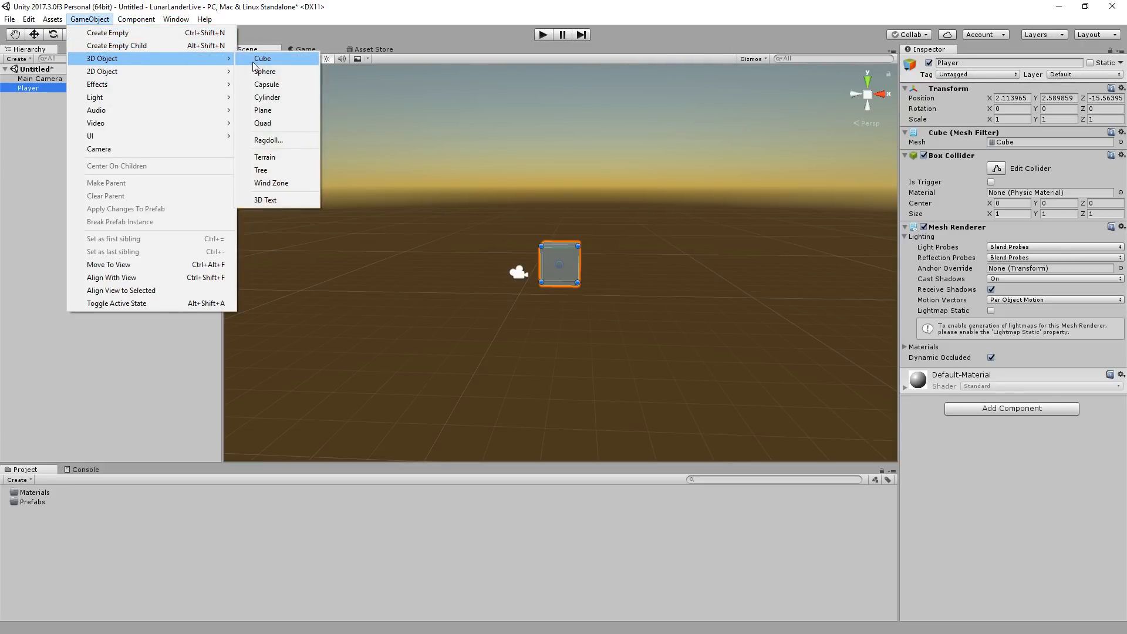
pyautogui.click(257, 64)
pyautogui.click(47, 97)
pyautogui.write('Platform')
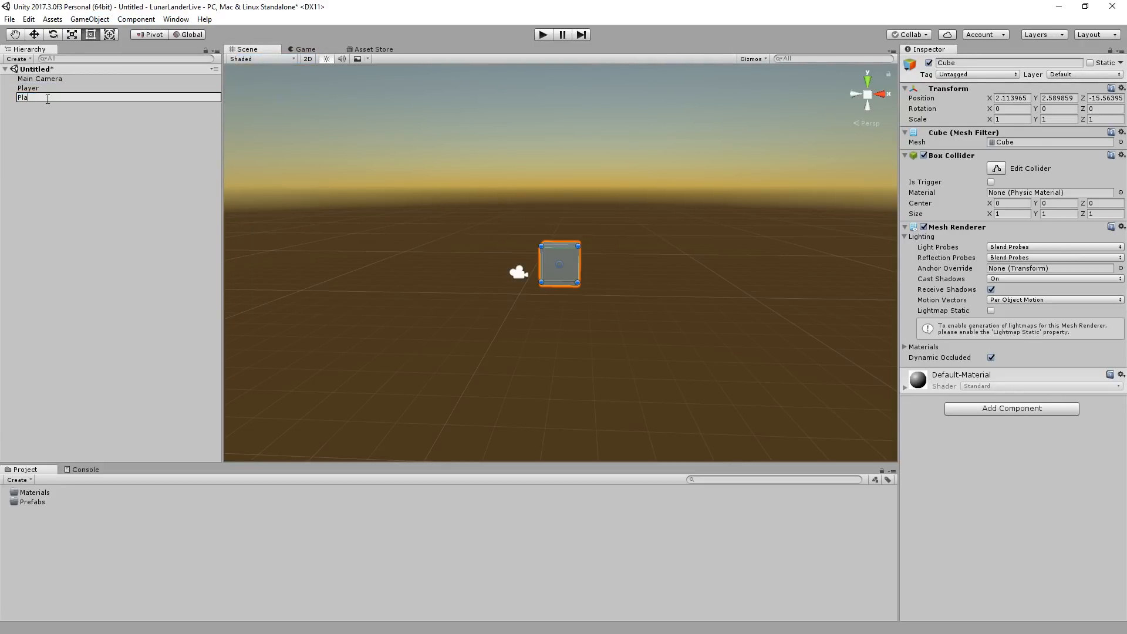
pyautogui.press('Return')
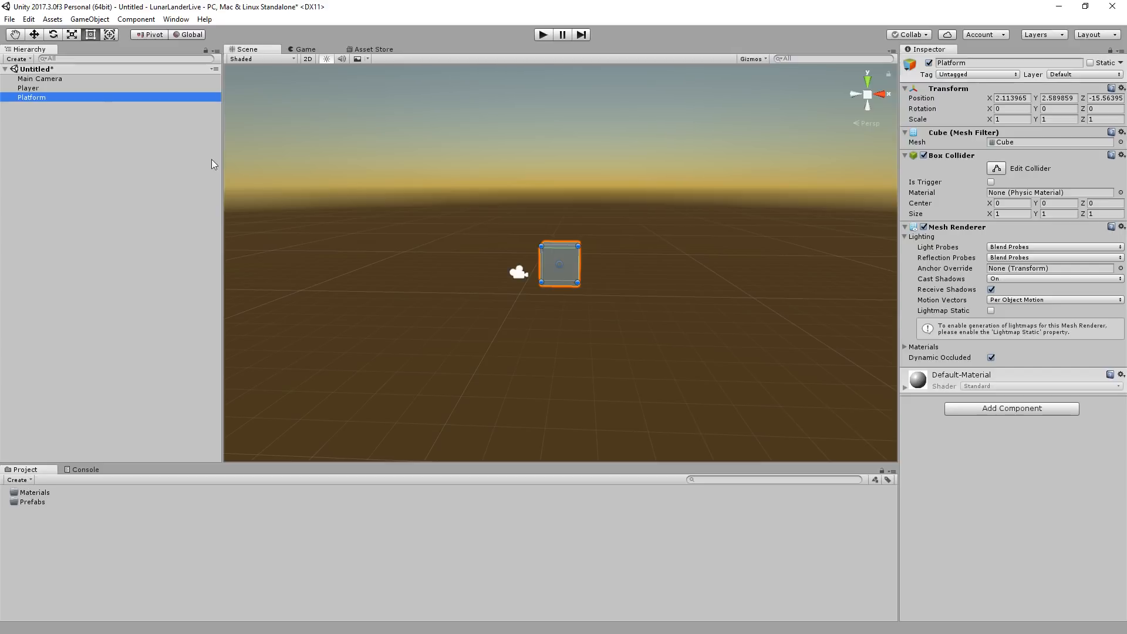
# Step: Move the Player cube along the X axis to about -0.15, separating it from the Platform cube
pyautogui.click(37, 90)
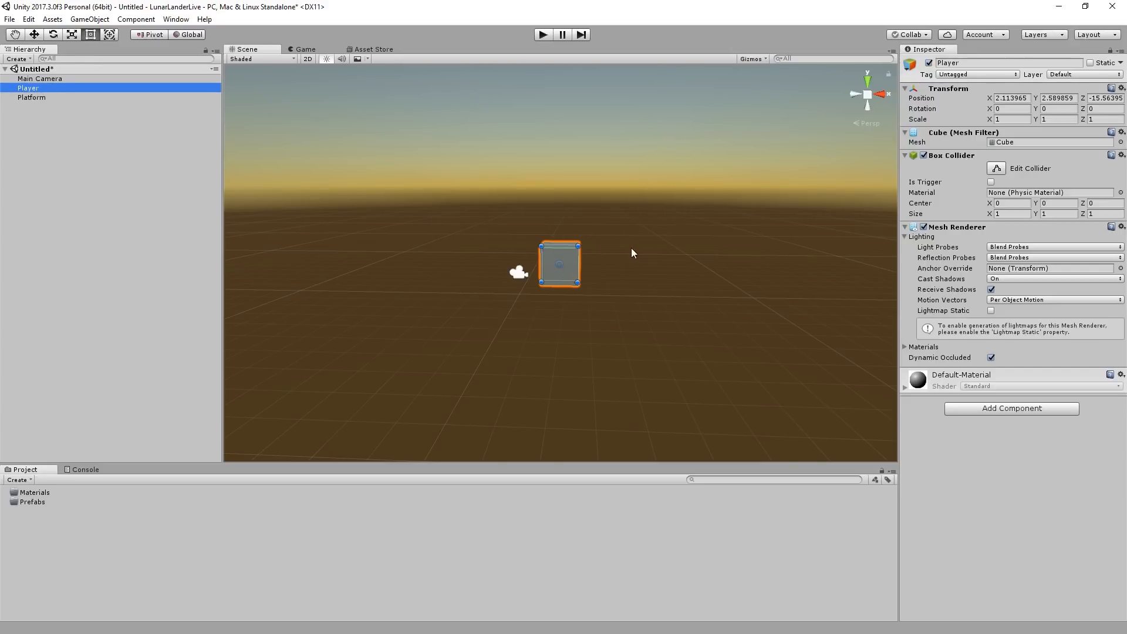
pyautogui.press('w')
pyautogui.moveTo(607, 264); pyautogui.dragTo(536, 268)
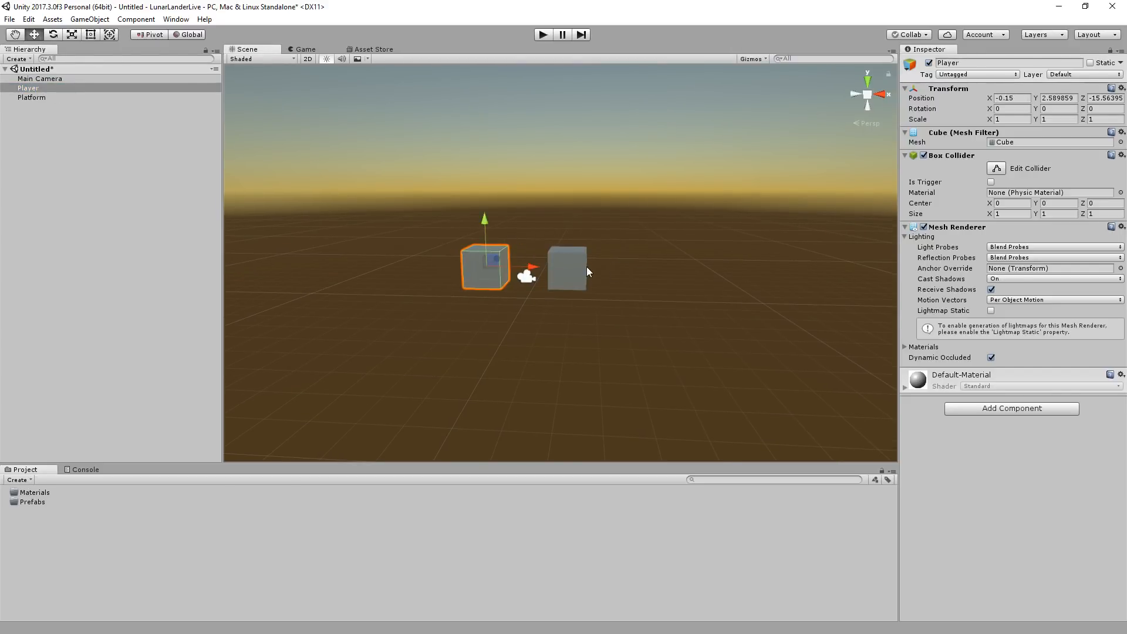
pyautogui.click(575, 267)
# Step: Dock the Game view beneath the Scene view and enlarge it so both views show together
pyautogui.click(525, 277)
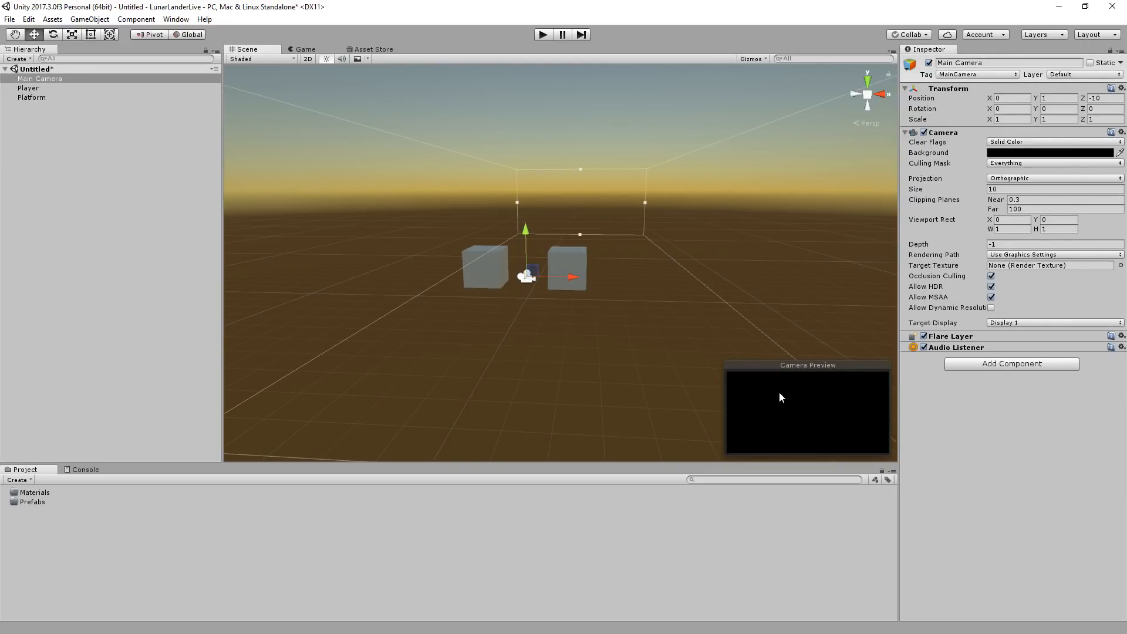
pyautogui.click(303, 49)
pyautogui.click(252, 48)
pyautogui.click(302, 50)
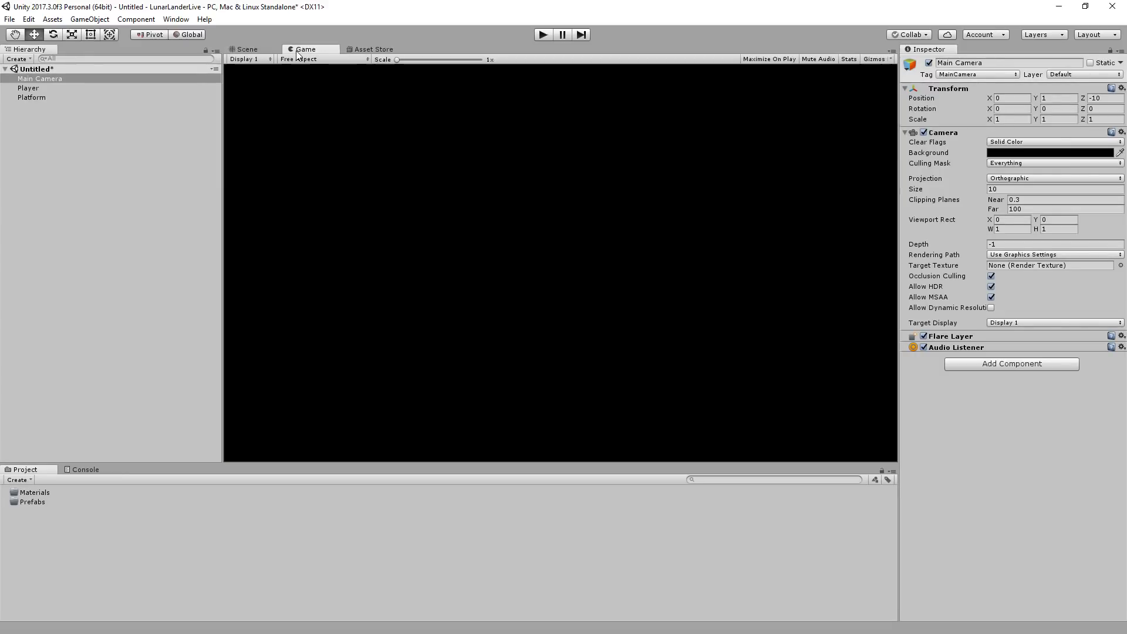
pyautogui.click(252, 49)
pyautogui.moveTo(301, 50); pyautogui.dragTo(548, 355)
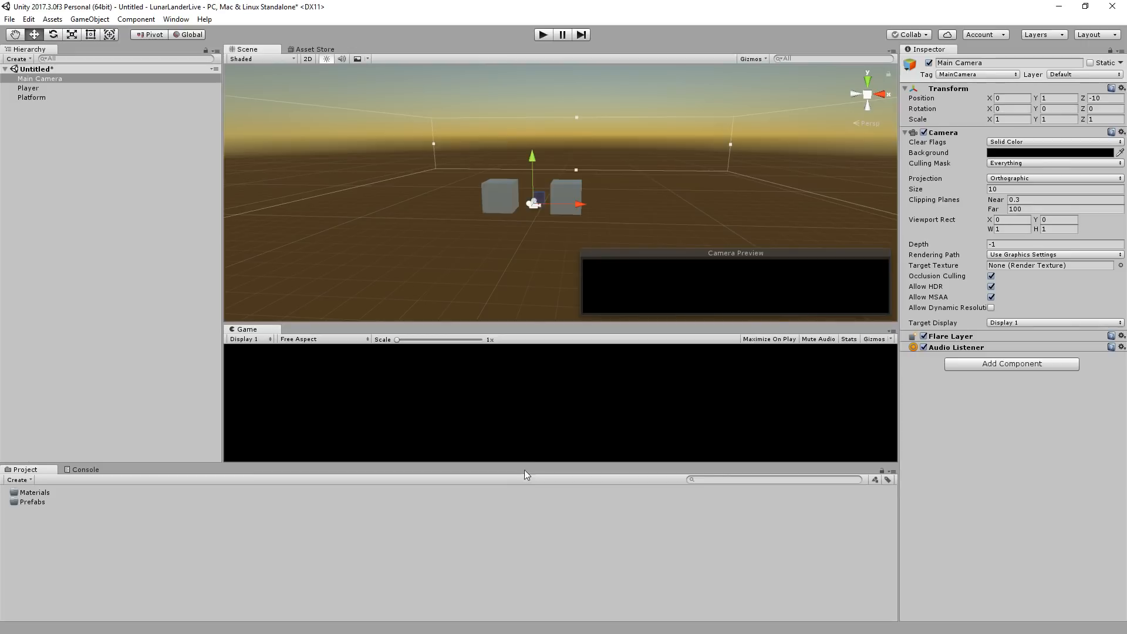
pyautogui.moveTo(520, 463); pyautogui.dragTo(518, 504)
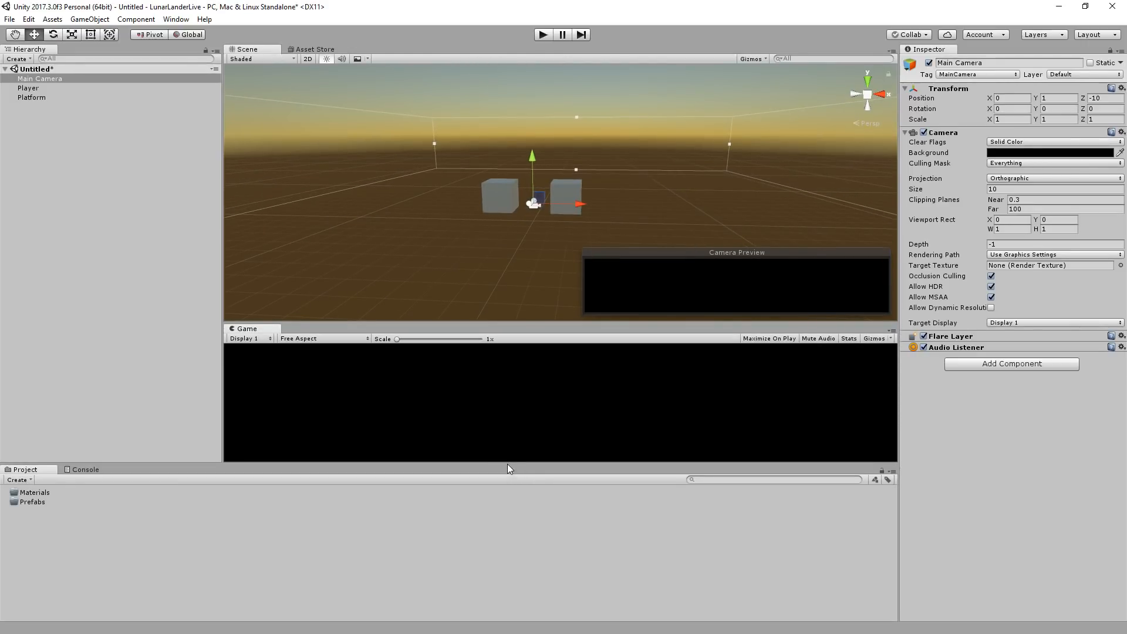
pyautogui.moveTo(504, 460); pyautogui.dragTo(509, 501)
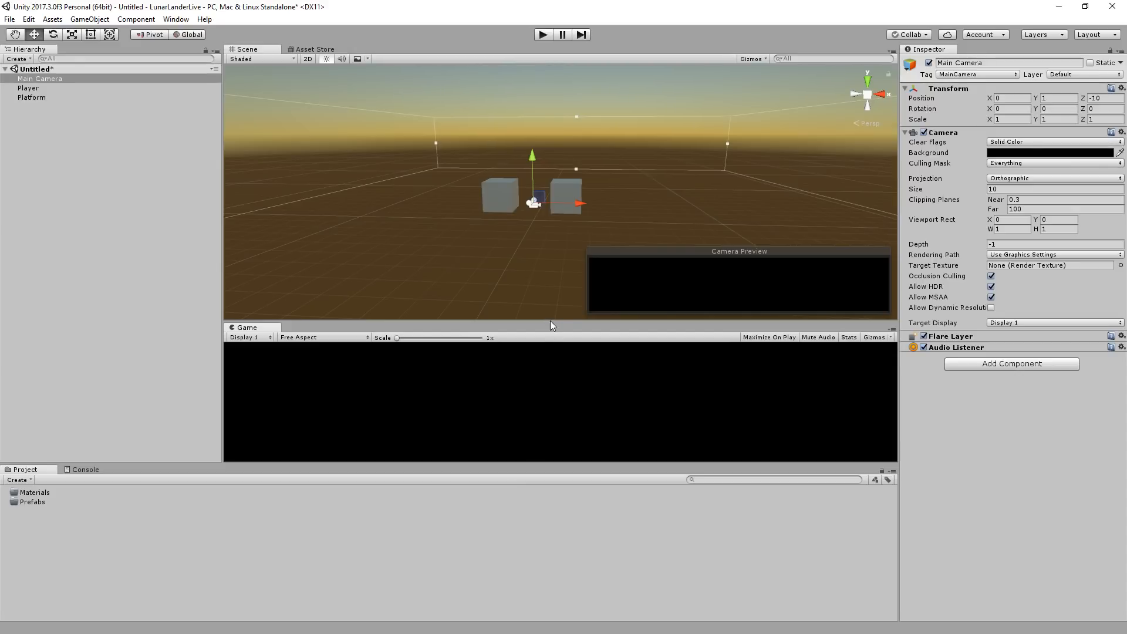
pyautogui.moveTo(551, 322); pyautogui.dragTo(551, 267)
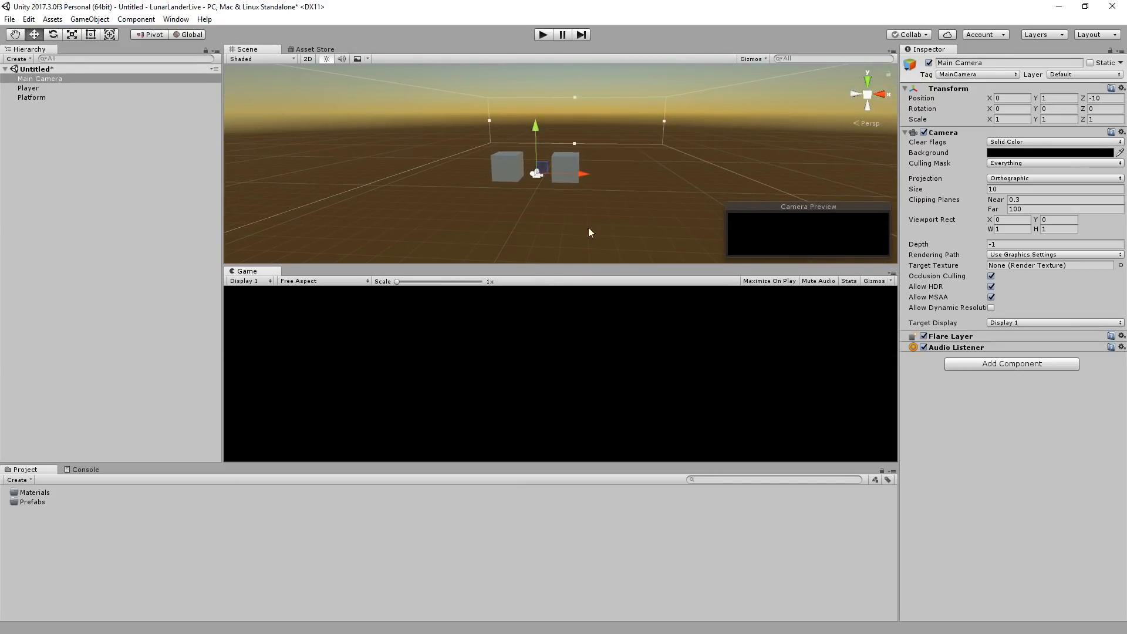
# Step: Set the Z position of both the Player and Platform cubes to 0
pyautogui.click(568, 157)
pyautogui.click(510, 166)
pyautogui.moveTo(587, 197); pyautogui.dragTo(369, 206, button='right')
pyautogui.click(612, 190)
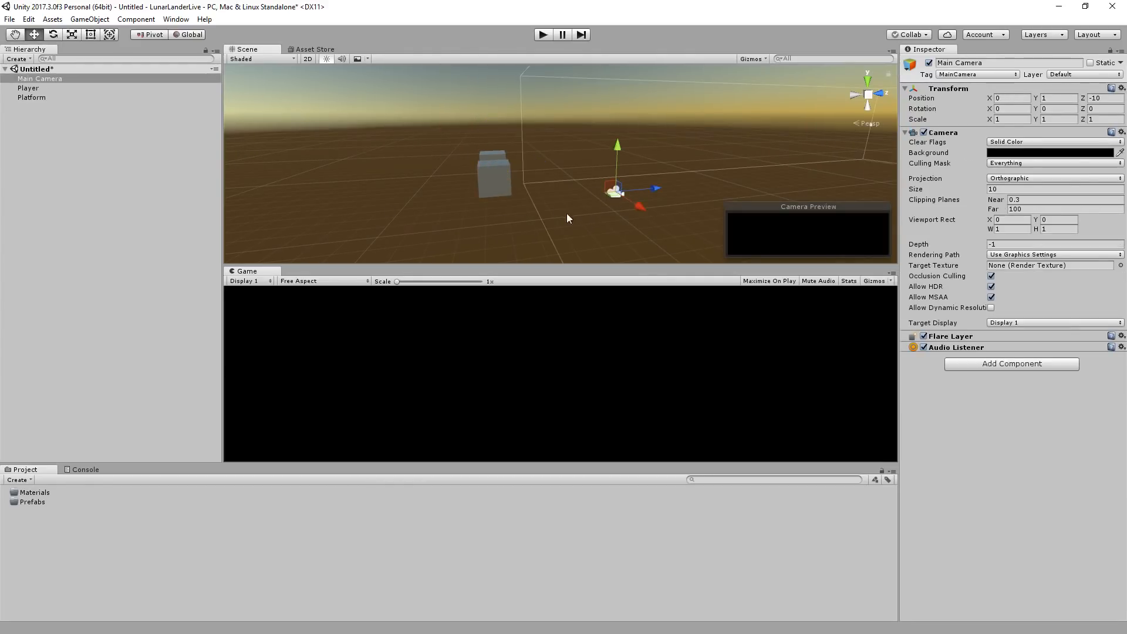
pyautogui.moveTo(567, 214); pyautogui.dragTo(536, 213, button='middle')
pyautogui.click(473, 183)
pyautogui.keyDown('shift'); pyautogui.click(480, 155); pyautogui.keyUp('shift')
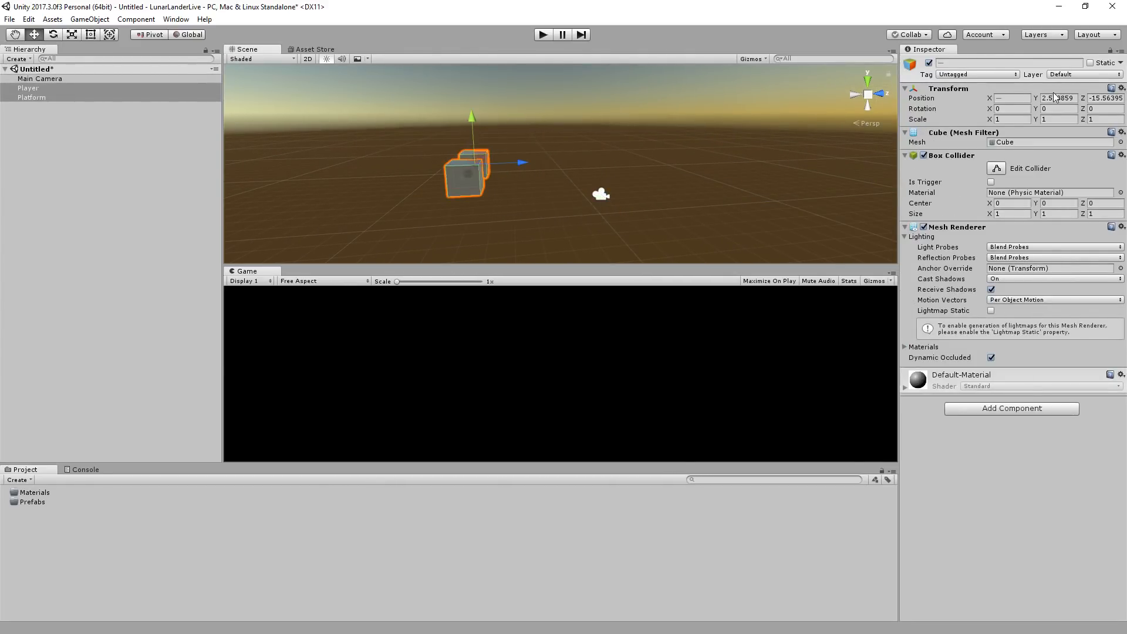
pyautogui.click(1104, 99)
pyautogui.write('0')
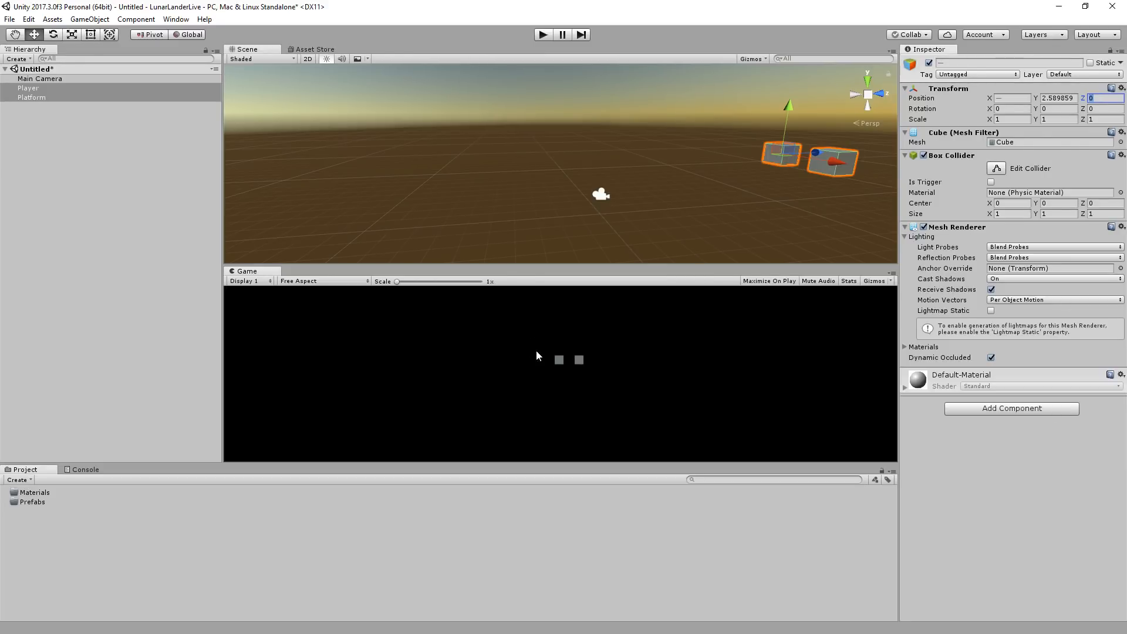
# Step: Set the Game view's aspect ratio to 16:9 and check the Main Camera's view volume around the cubes
pyautogui.click(318, 282)
pyautogui.click(308, 342)
pyautogui.click(301, 282)
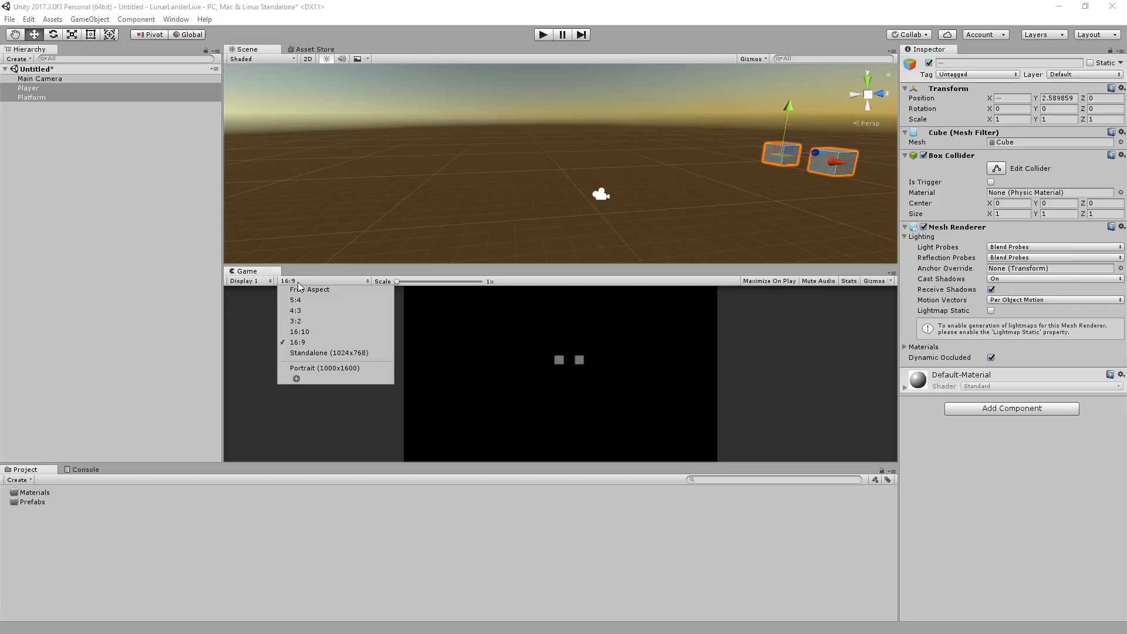
pyautogui.click(306, 343)
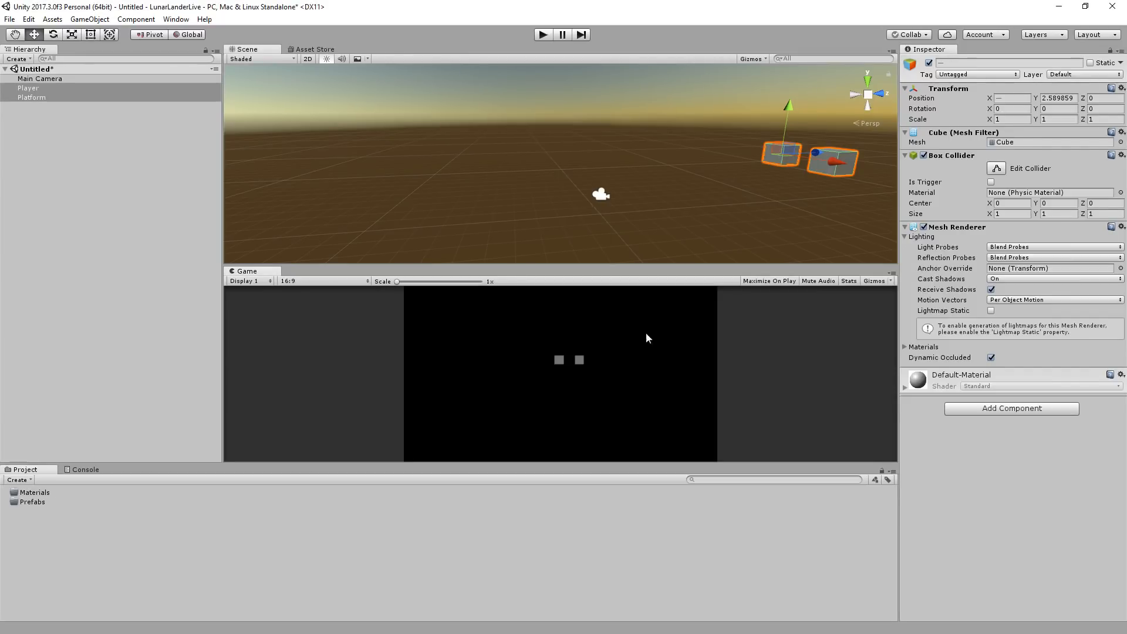
pyautogui.click(611, 195)
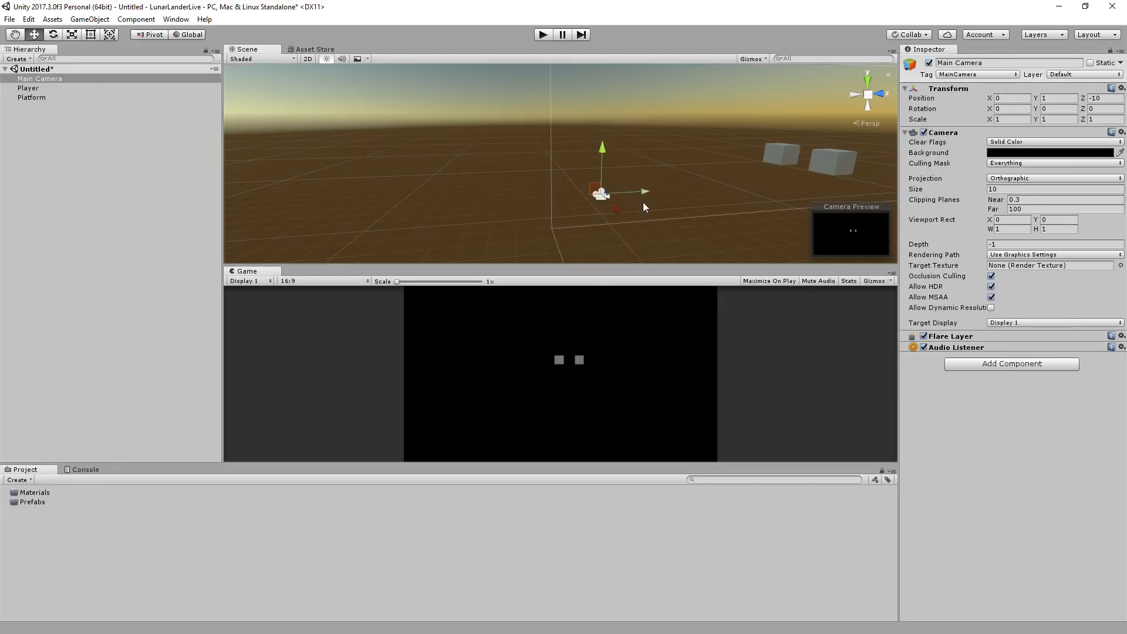
pyautogui.keyDown('alt'); pyautogui.moveTo(643, 202); pyautogui.dragTo(893, 203); pyautogui.keyUp('alt')
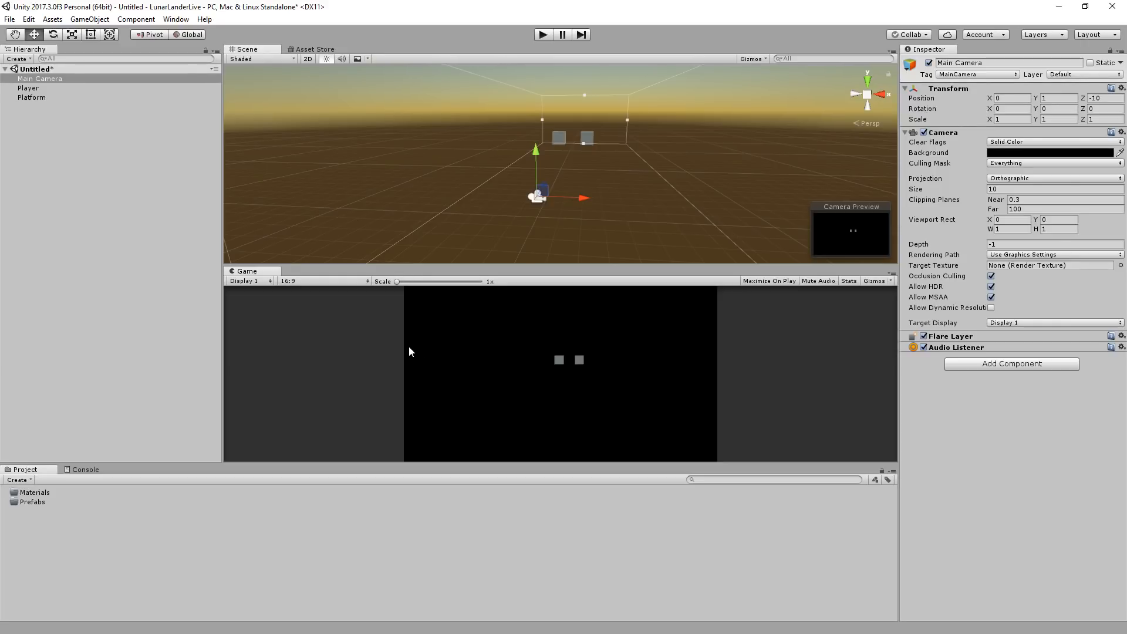
# Step: Create a material named Mat_Player in the Materials folder
pyautogui.click(562, 140)
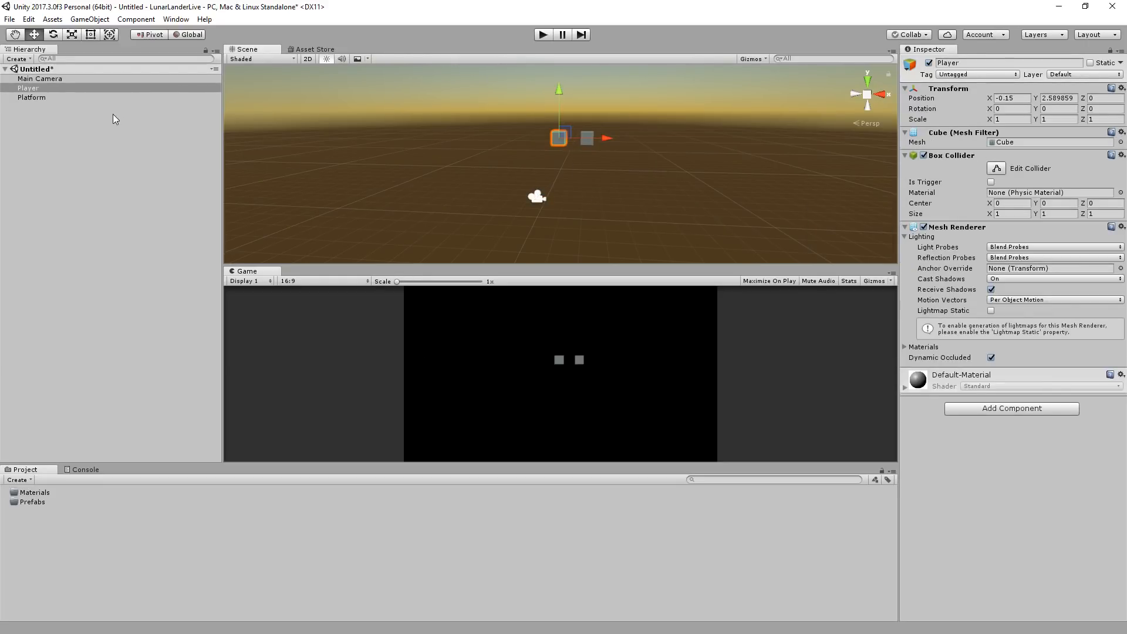
pyautogui.click(44, 494)
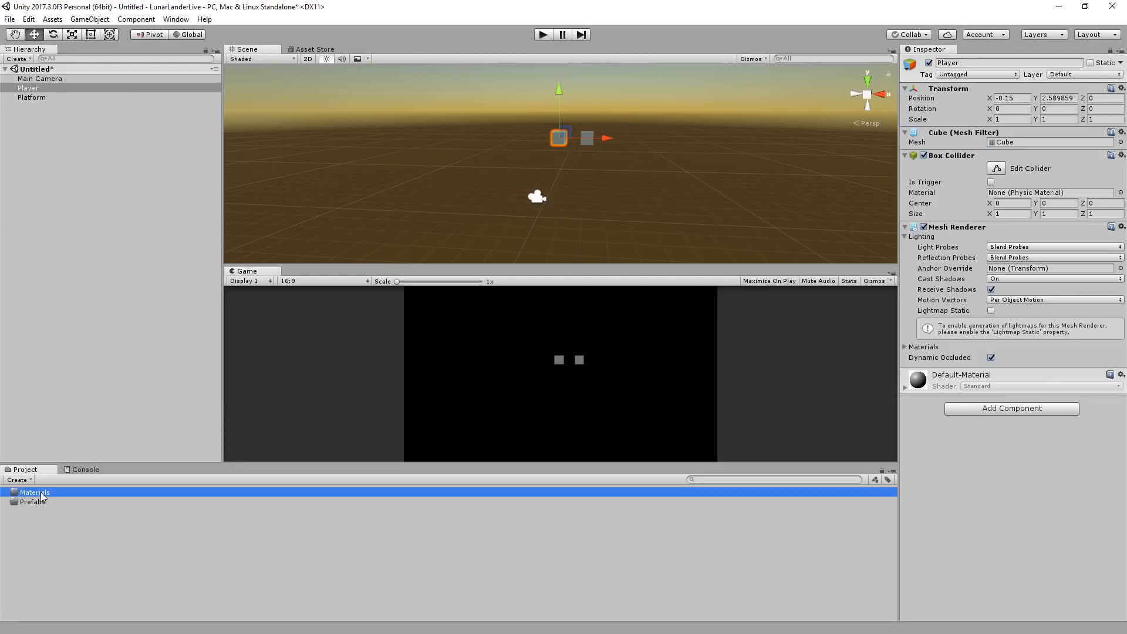
pyautogui.rightClick(44, 494)
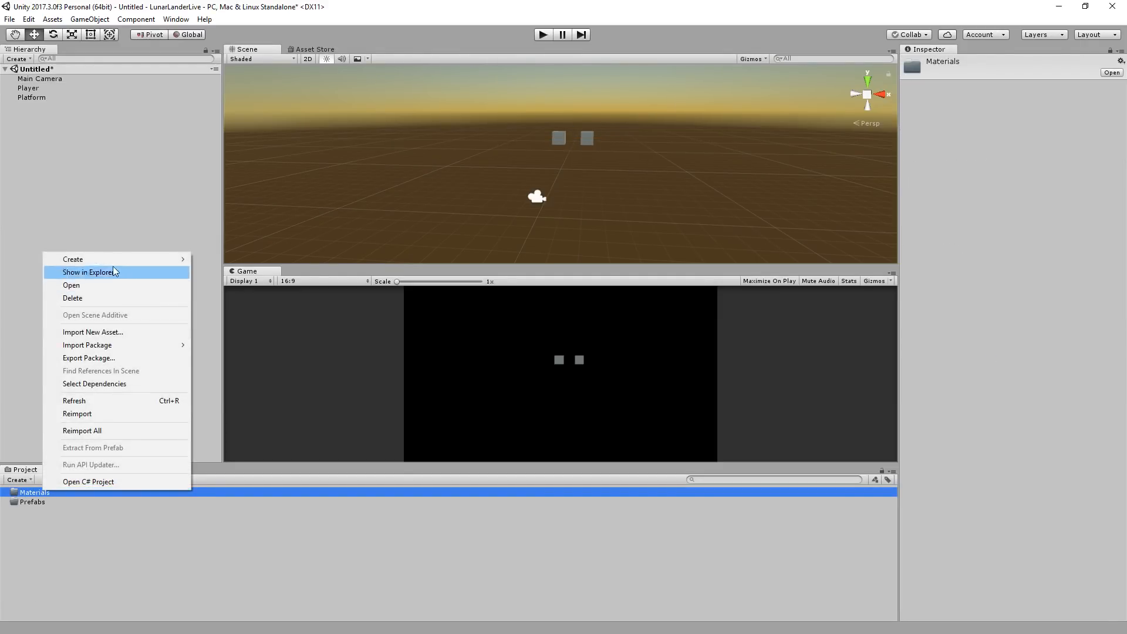
pyautogui.moveTo(108, 255)
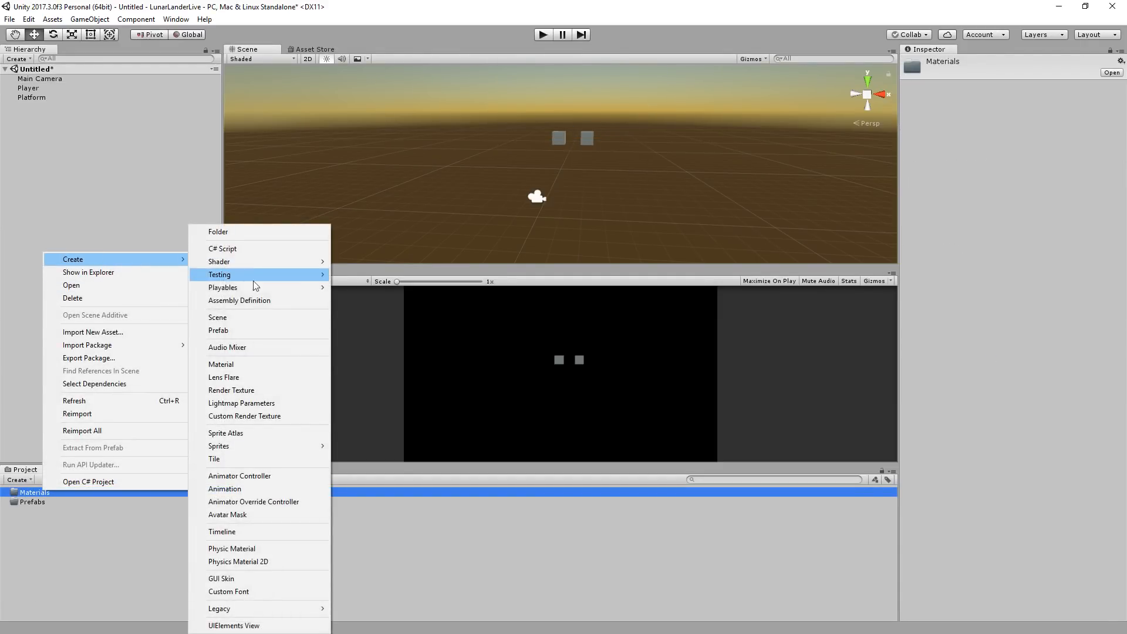
pyautogui.click(245, 366)
pyautogui.write('Mat_')
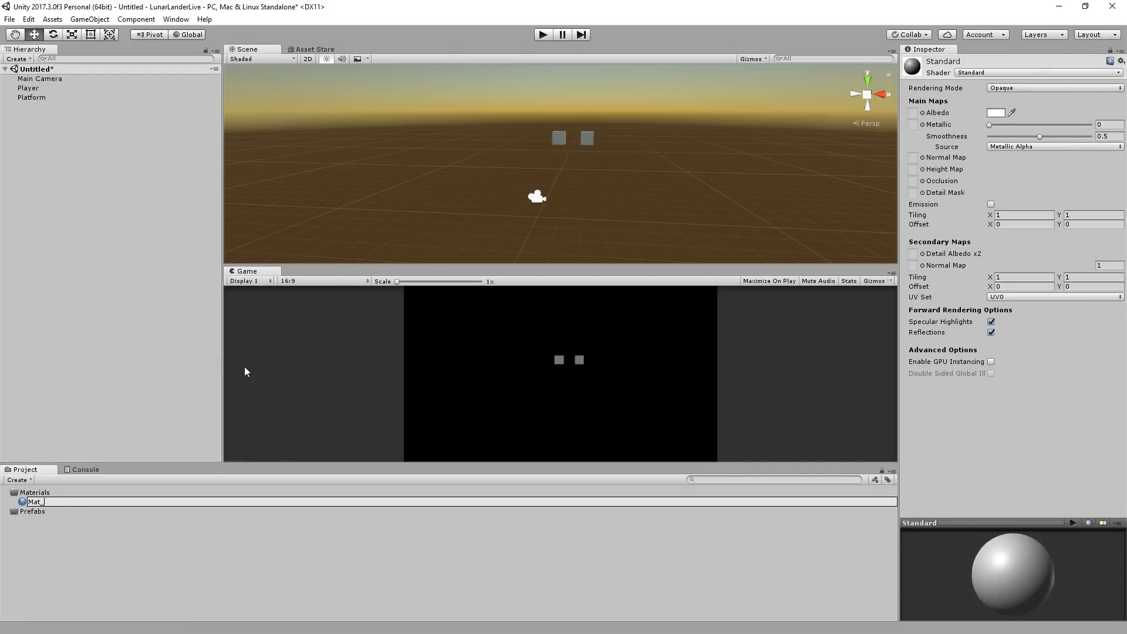
pyautogui.write('Player')
pyautogui.press('Return')
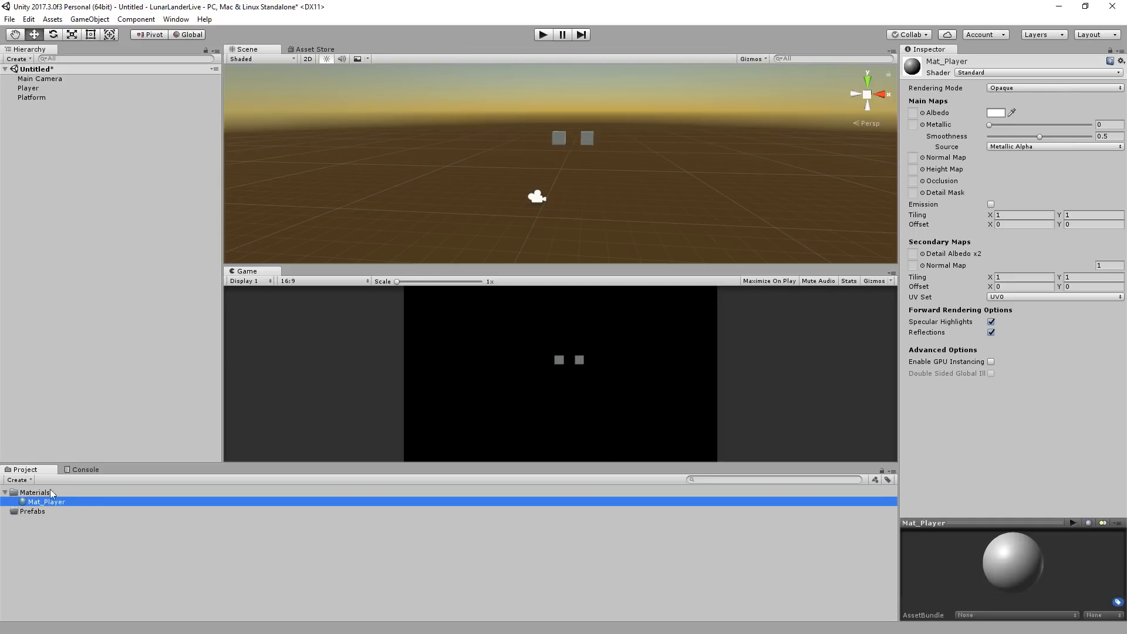
# Step: Create a second material named Mat_Platform in the Materials folder
pyautogui.rightClick(32, 493)
pyautogui.moveTo(94, 261)
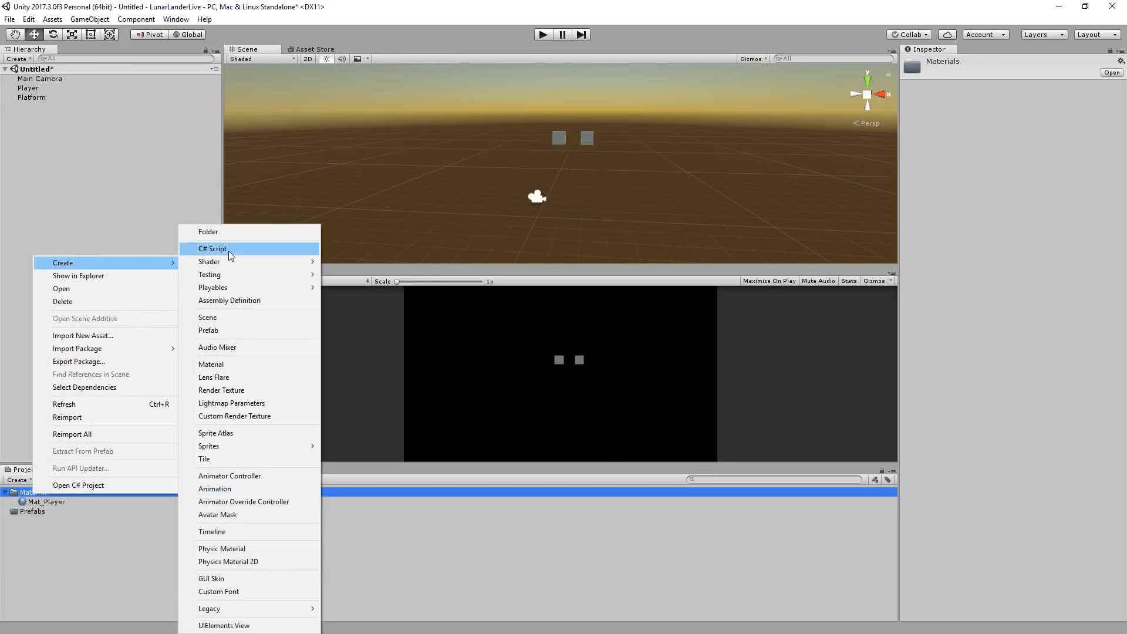
pyautogui.click(238, 365)
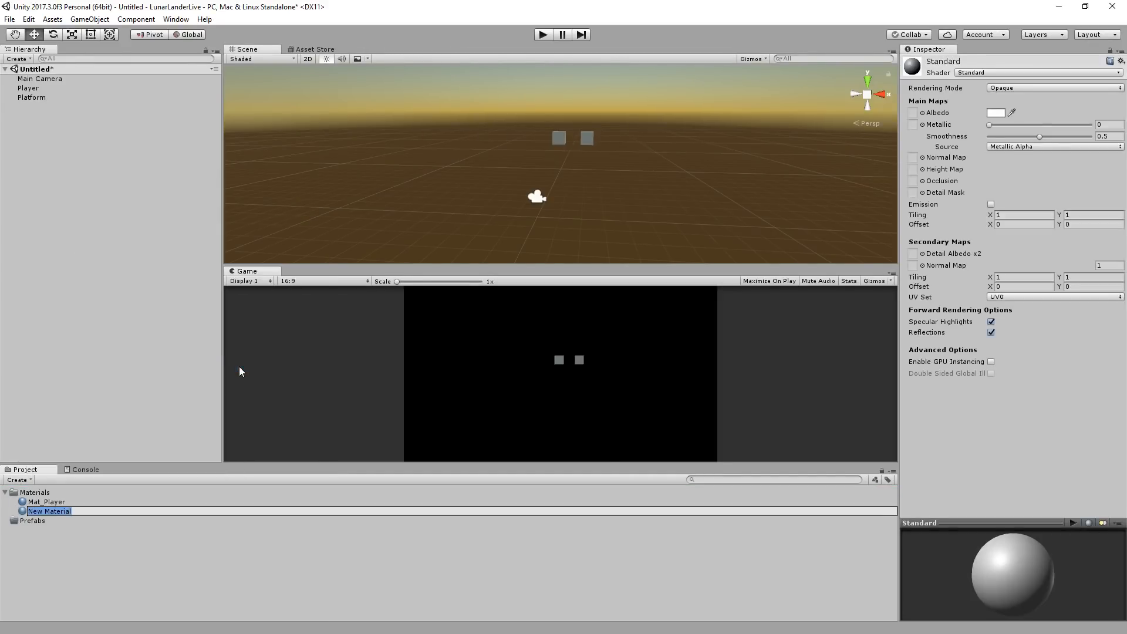
pyautogui.write('Mat_Platform')
pyautogui.press('Return')
# Step: Review the shader types available for the Mat_Player material
pyautogui.click(89, 511)
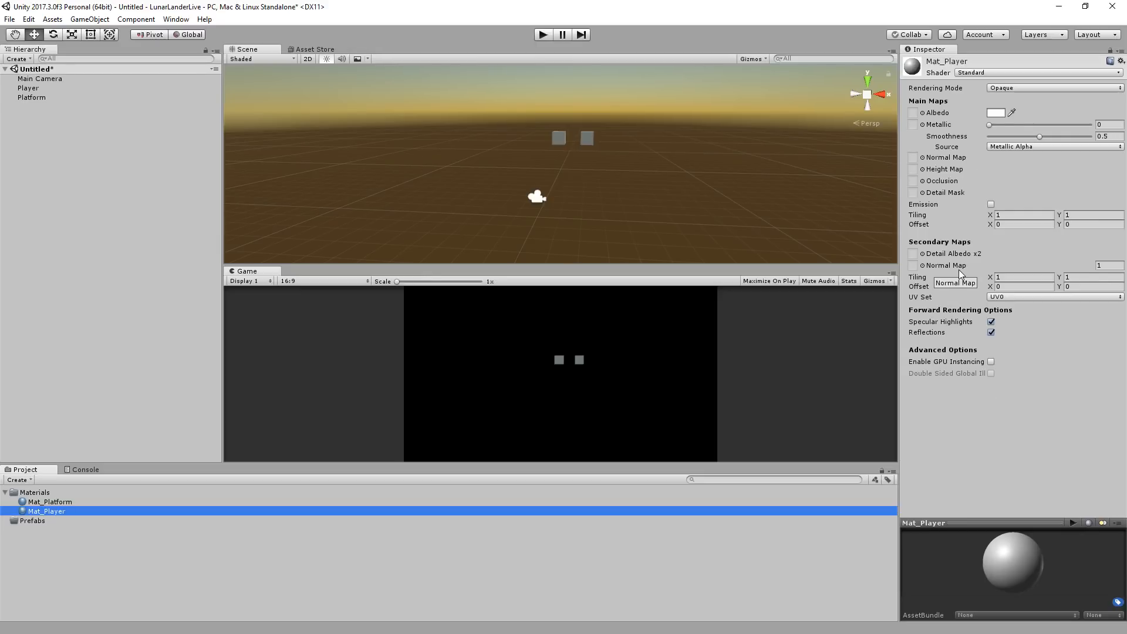
pyautogui.click(980, 72)
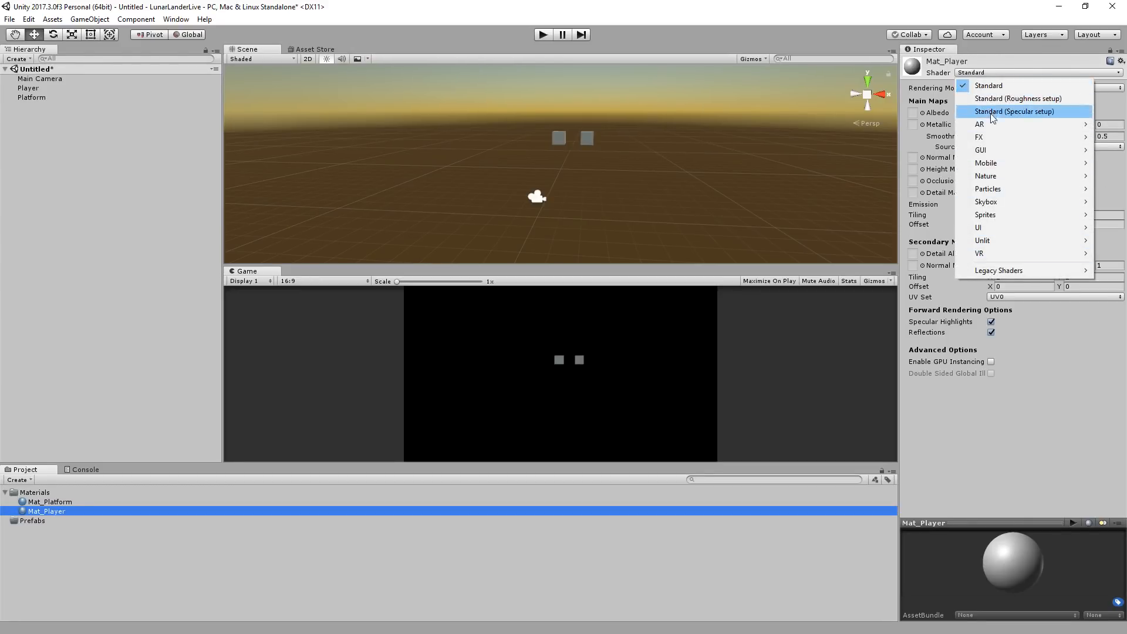
pyautogui.click(977, 70)
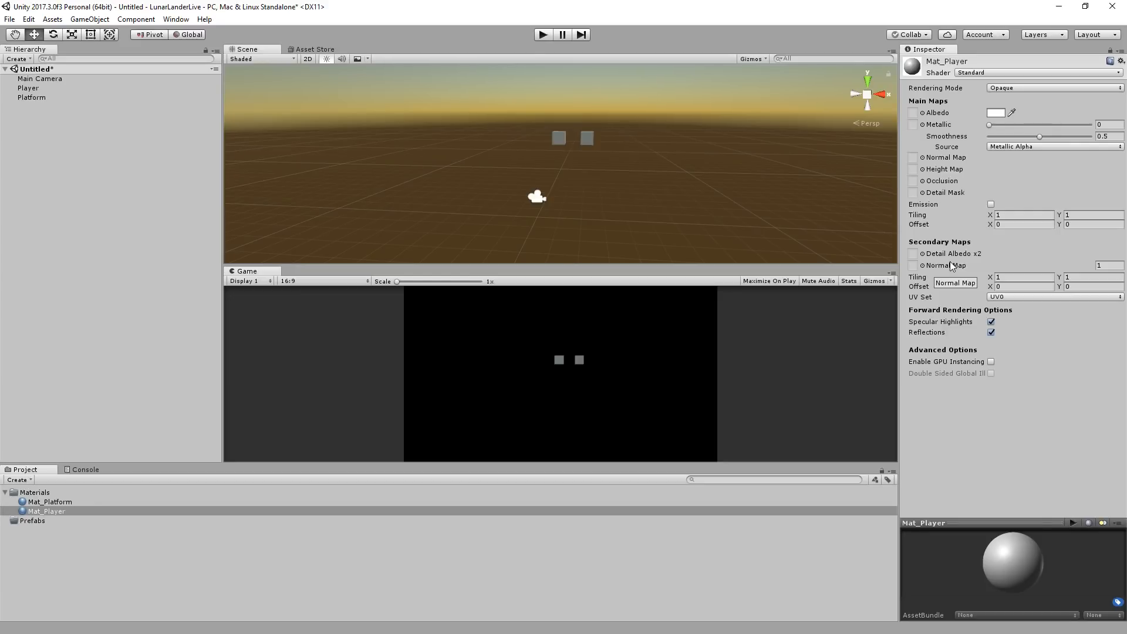
pyautogui.click(176, 19)
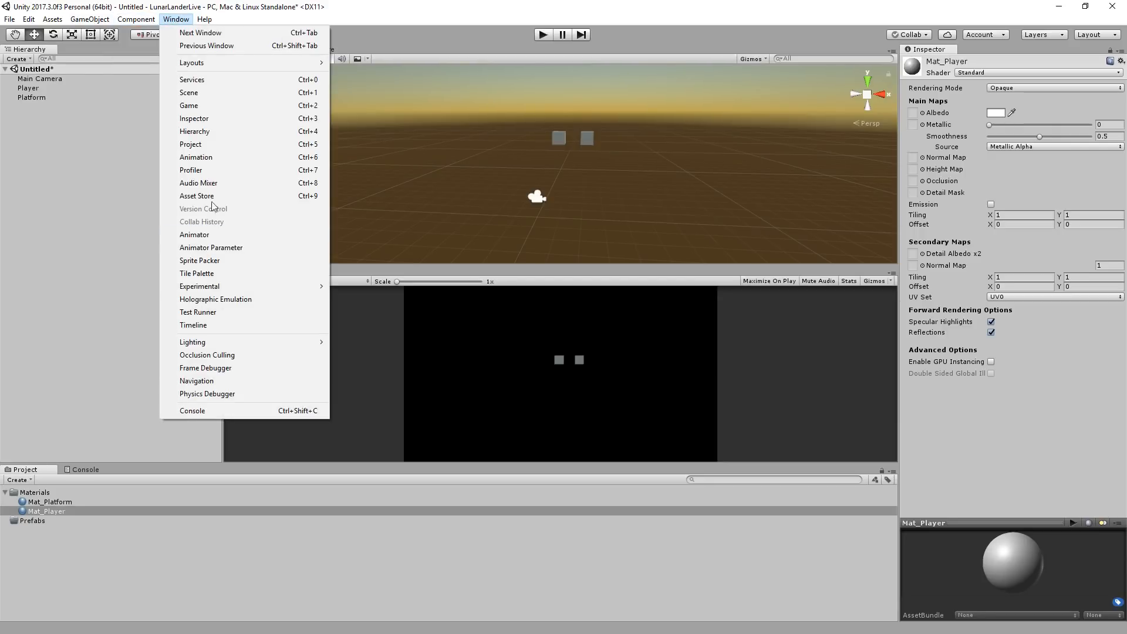
pyautogui.click(445, 9)
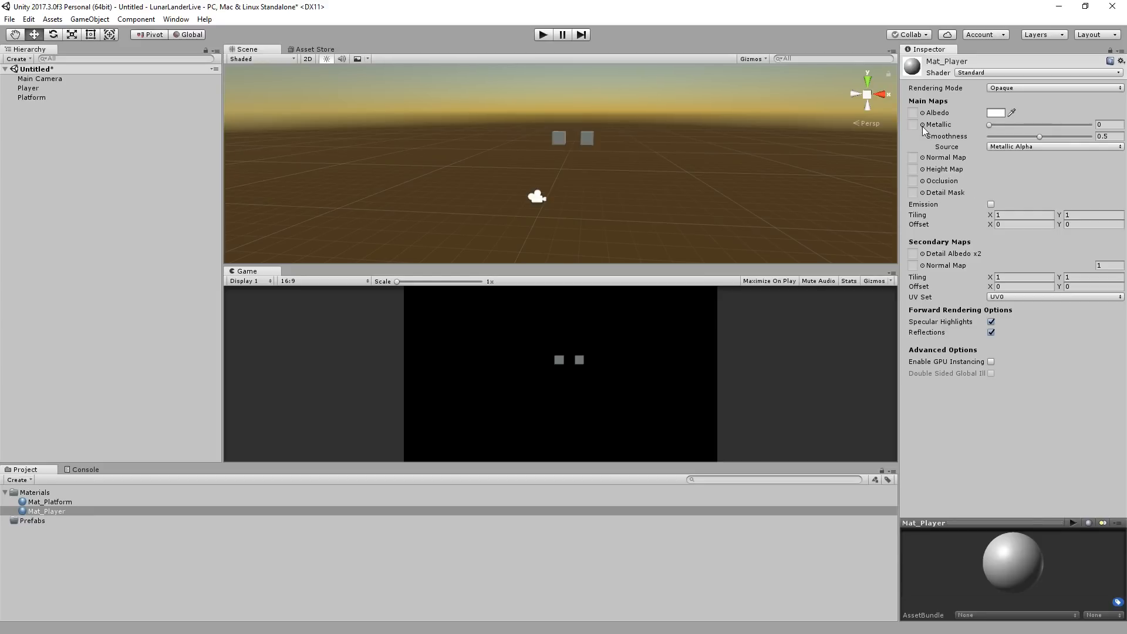
# Step: Give the Mat_Player material a red albedo and enable emission with the colour FF0000
pyautogui.click(998, 114)
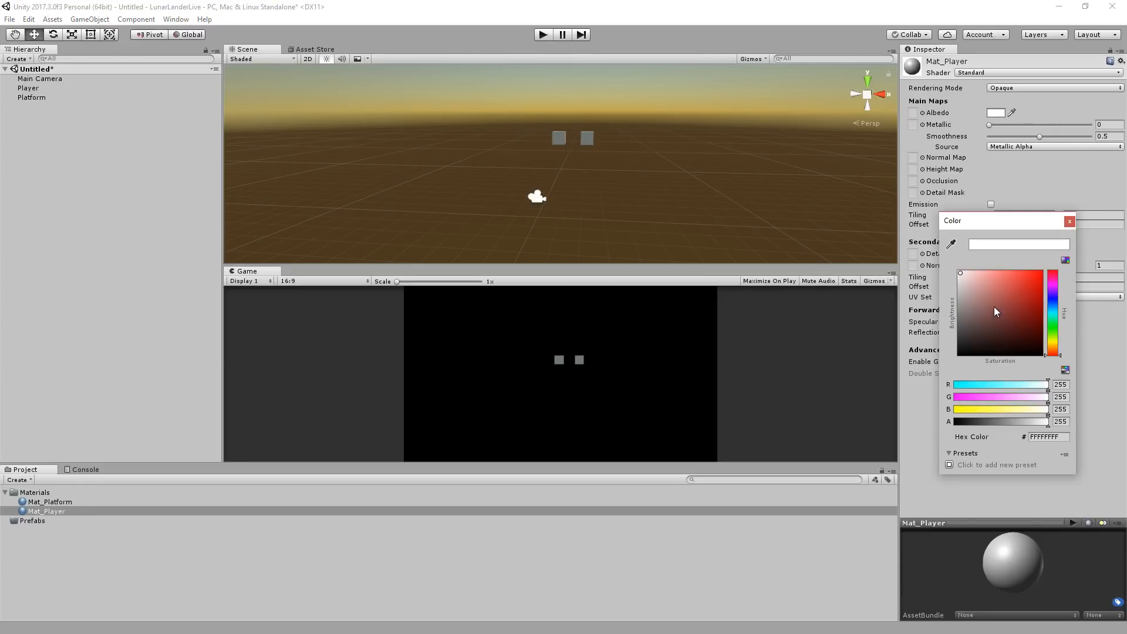
pyautogui.moveTo(991, 301); pyautogui.dragTo(1044, 270)
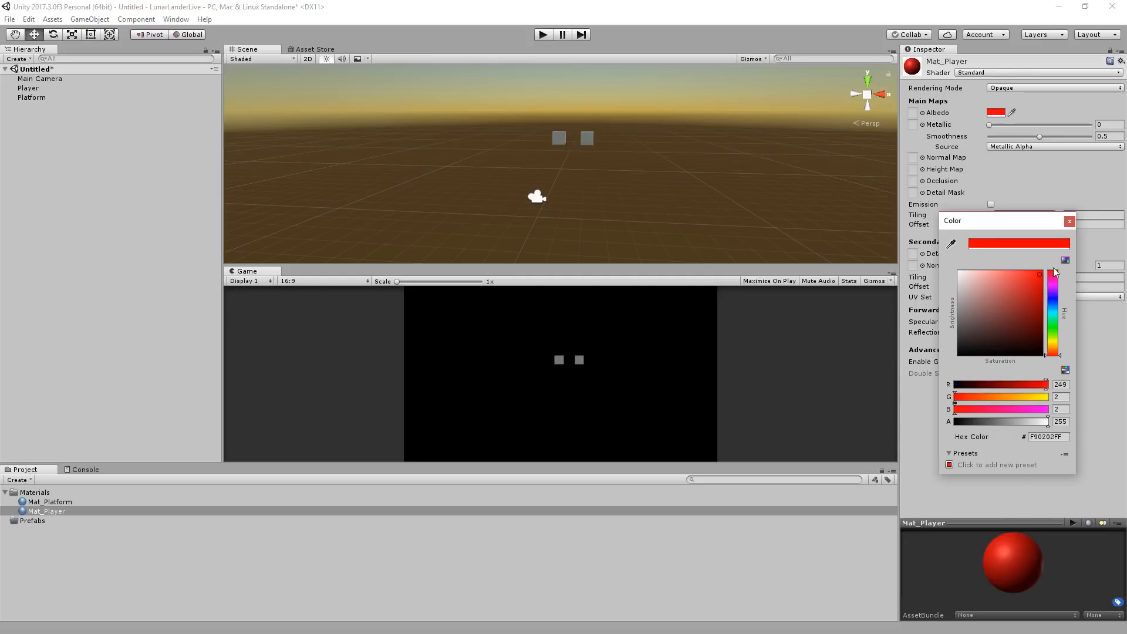
pyautogui.click(1070, 221)
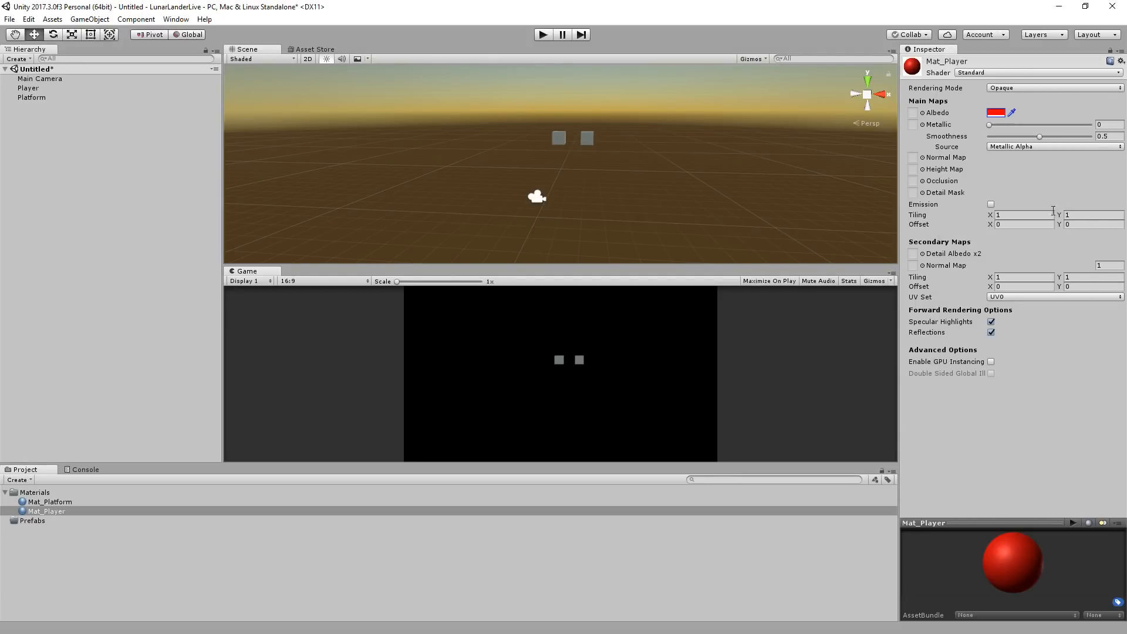
pyautogui.click(990, 203)
pyautogui.click(995, 215)
pyautogui.moveTo(1021, 342); pyautogui.dragTo(1043, 288)
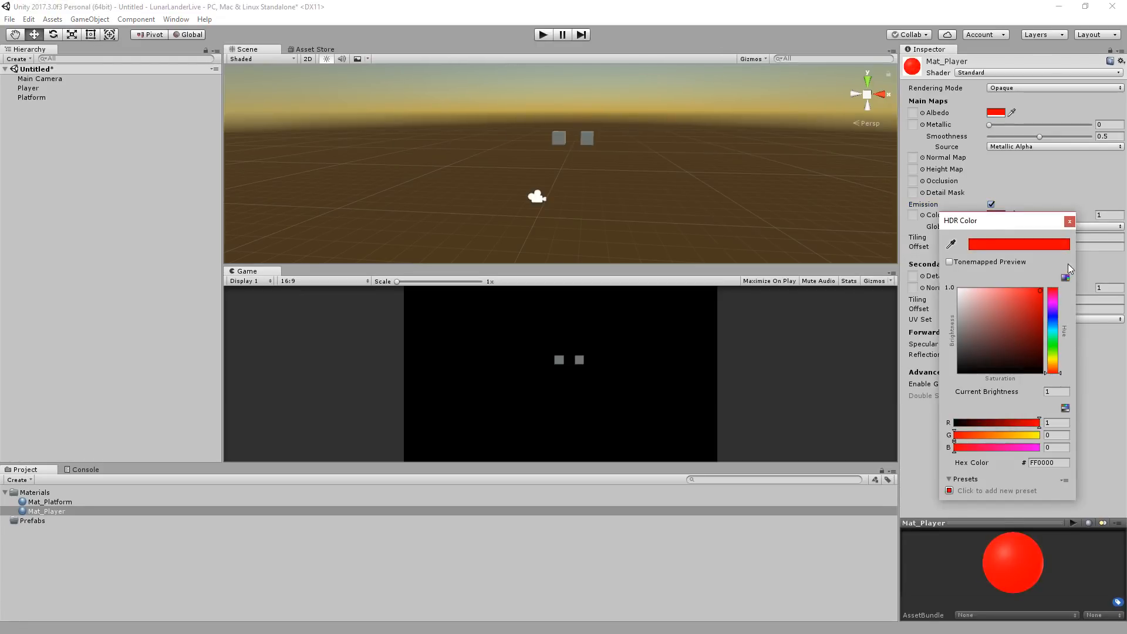
pyautogui.click(1070, 222)
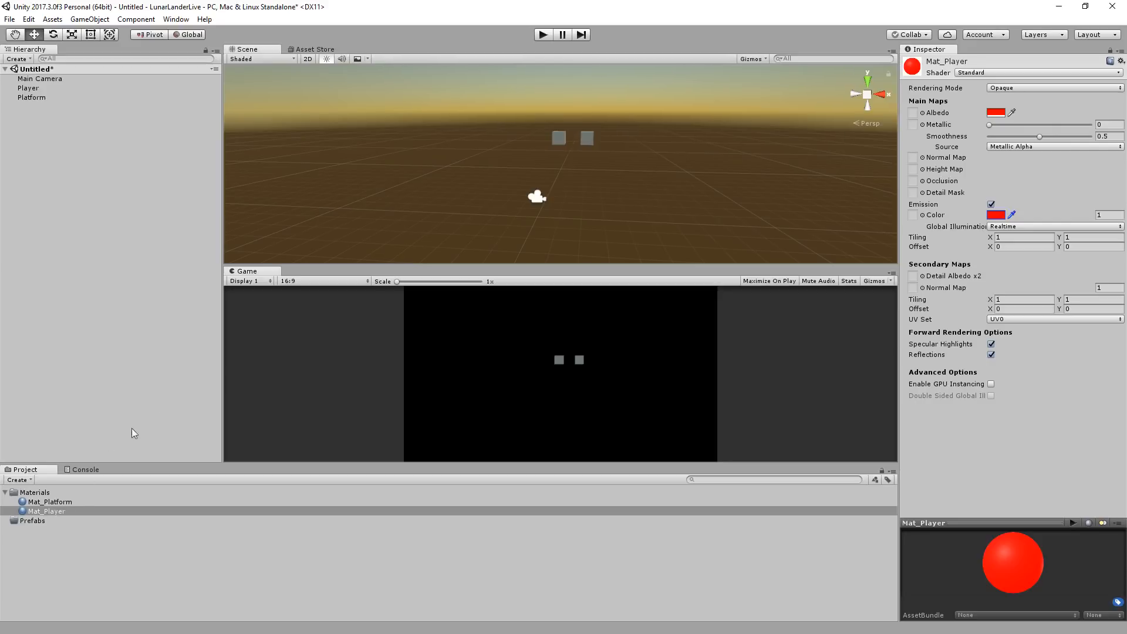
# Step: Apply the Mat_Player material to the Player cube
pyautogui.moveTo(56, 513); pyautogui.dragTo(32, 93)
pyautogui.click(25, 88)
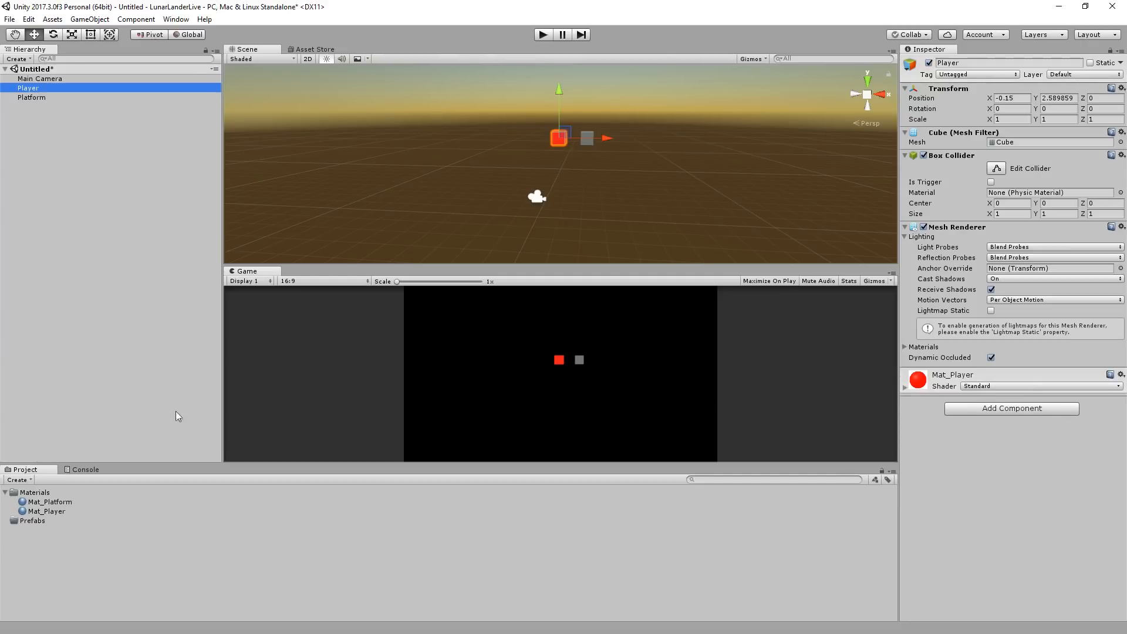
pyautogui.click(47, 511)
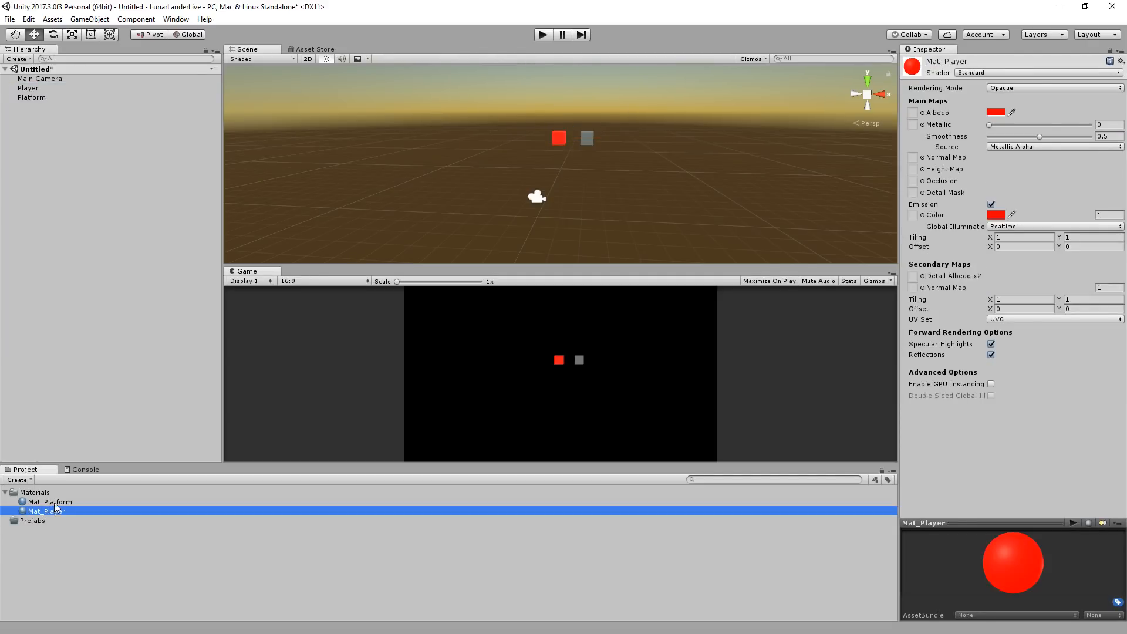
# Step: Make the Mat_Platform material's albedo green by setting its red and blue channels to 0
pyautogui.click(54, 503)
pyautogui.click(996, 113)
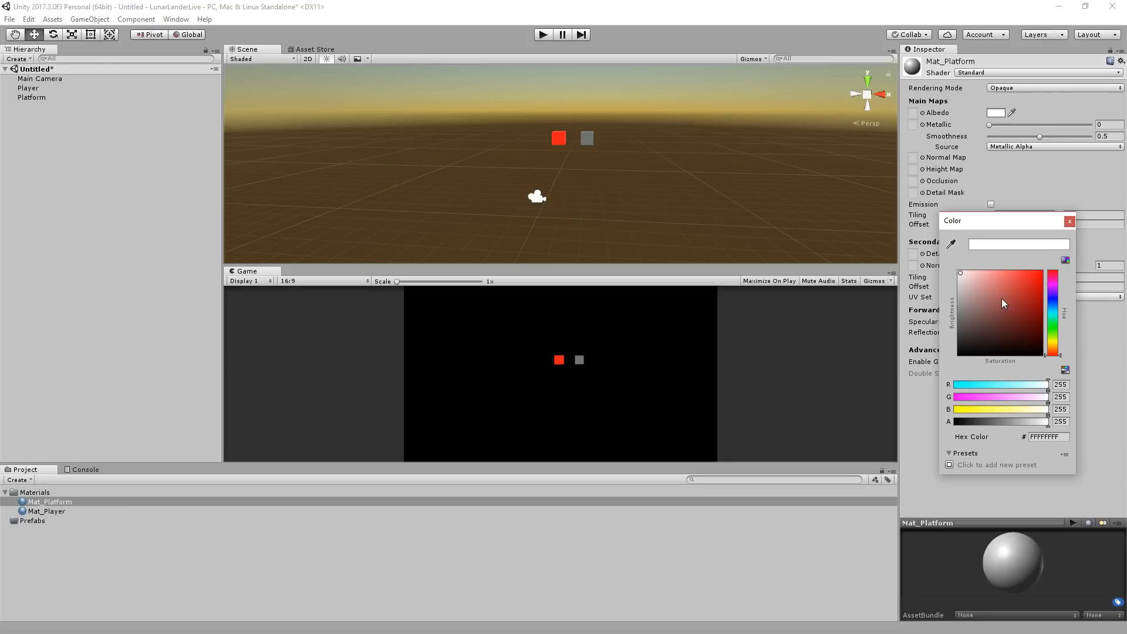
pyautogui.moveTo(1044, 385); pyautogui.dragTo(898, 387)
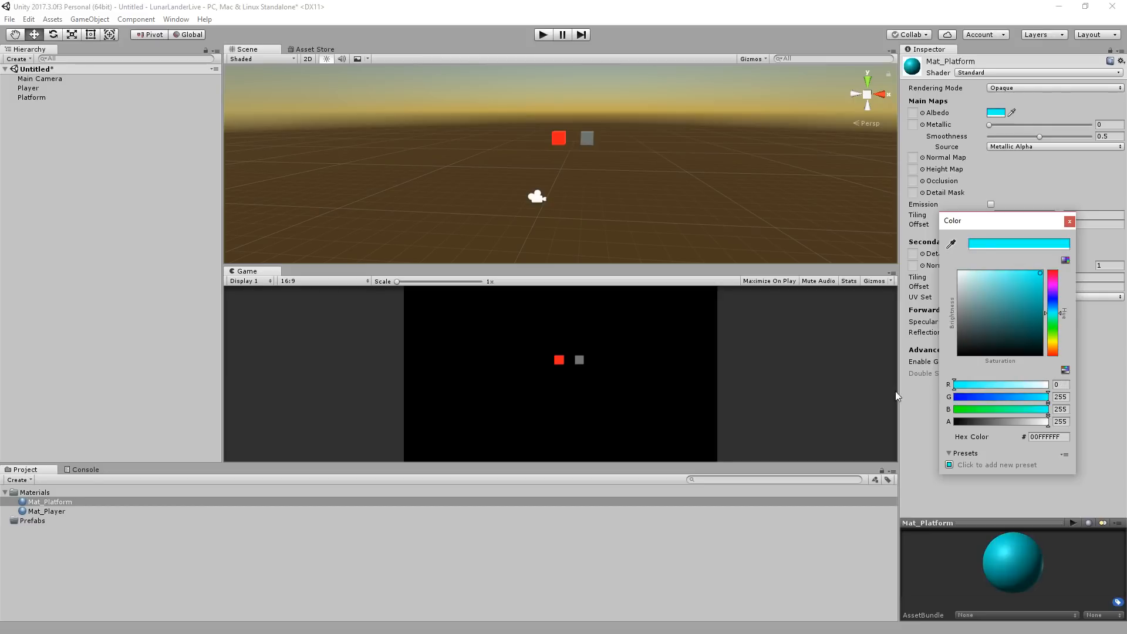
pyautogui.moveTo(1044, 409); pyautogui.dragTo(899, 411)
pyautogui.click(1070, 220)
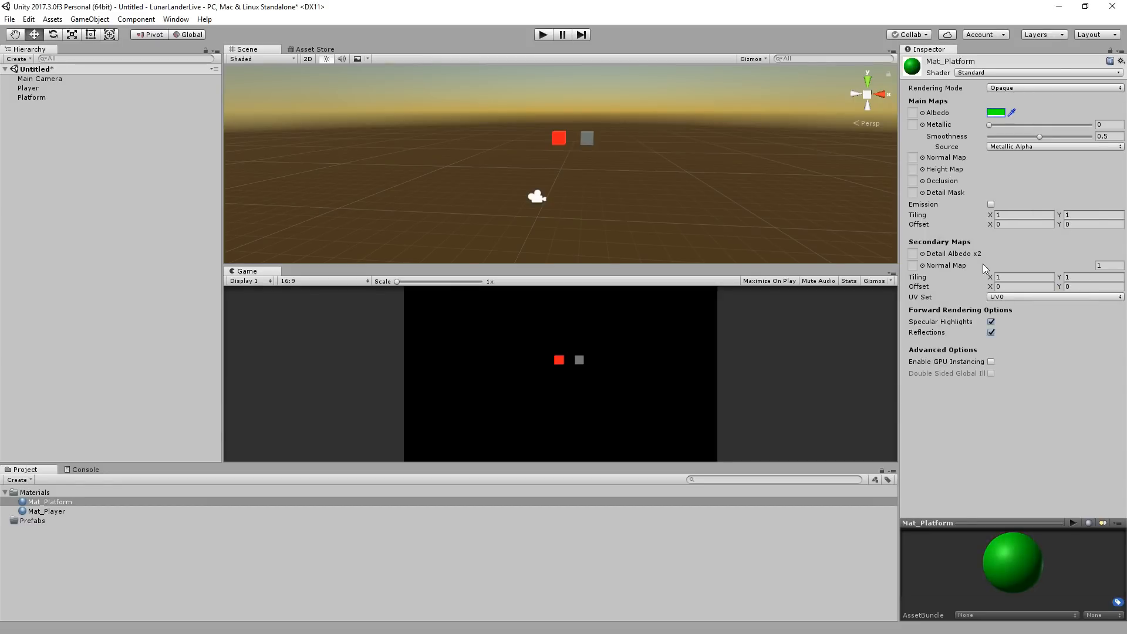
# Step: Enable emission on Mat_Platform with the colour 00FF00 and apply the material to the Platform cube
pyautogui.click(990, 204)
pyautogui.click(997, 215)
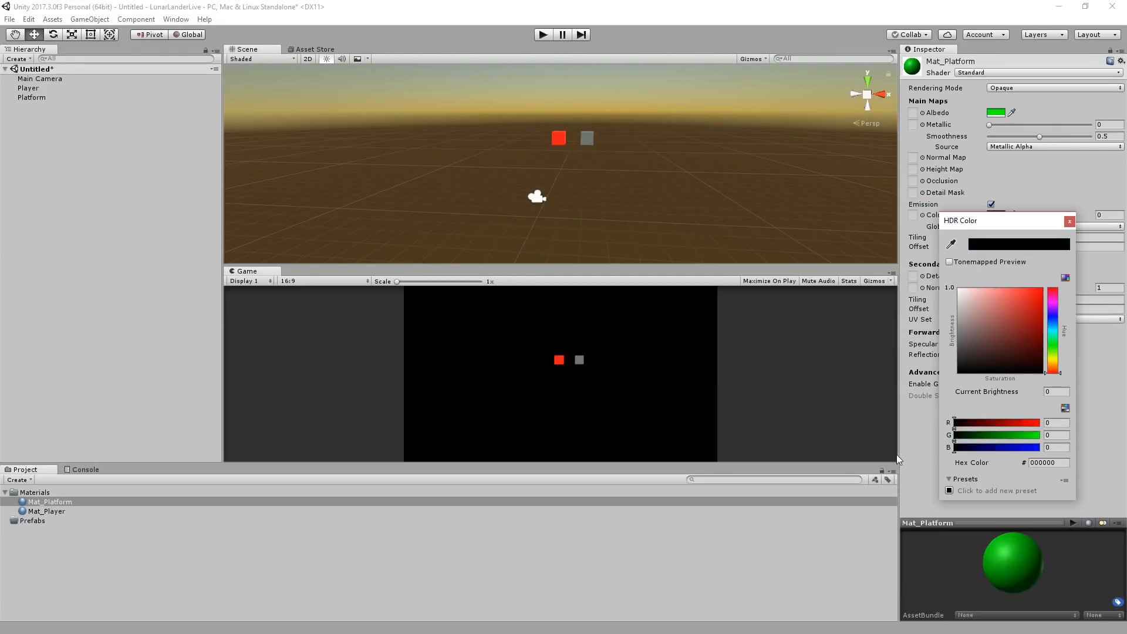
pyautogui.click(1070, 220)
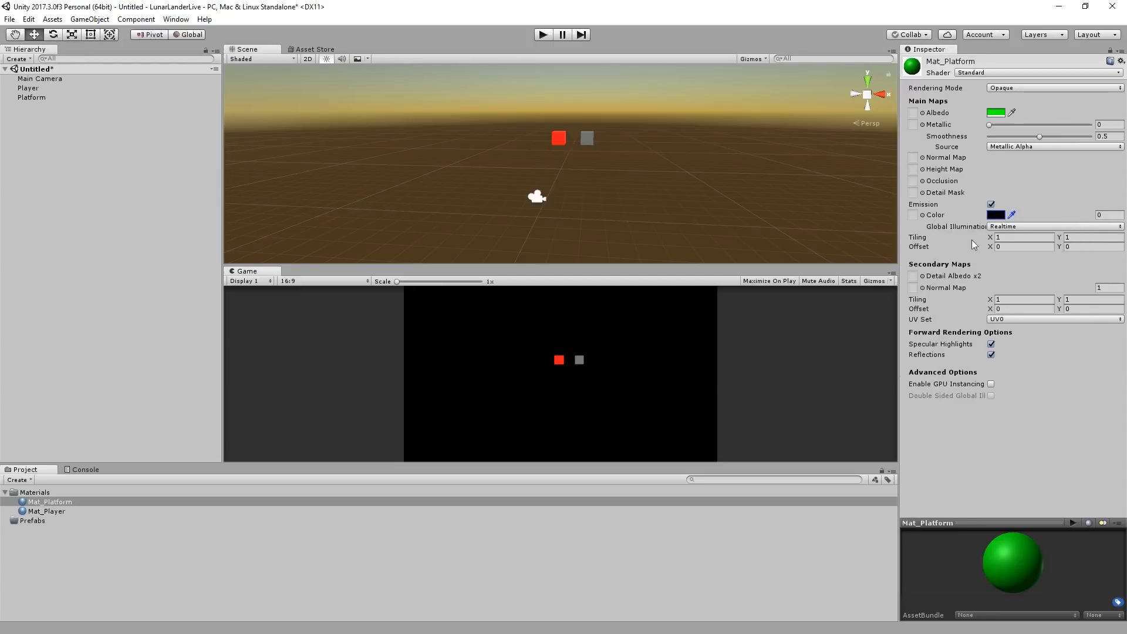
pyautogui.click(996, 215)
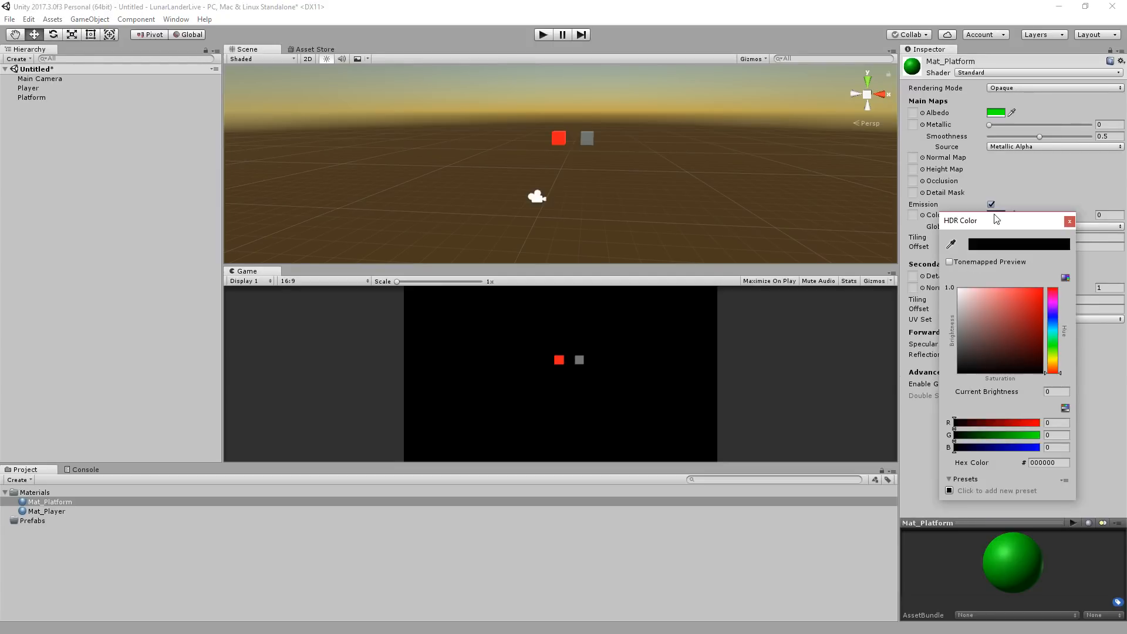
pyautogui.click(1009, 423)
pyautogui.moveTo(993, 424); pyautogui.dragTo(1049, 435)
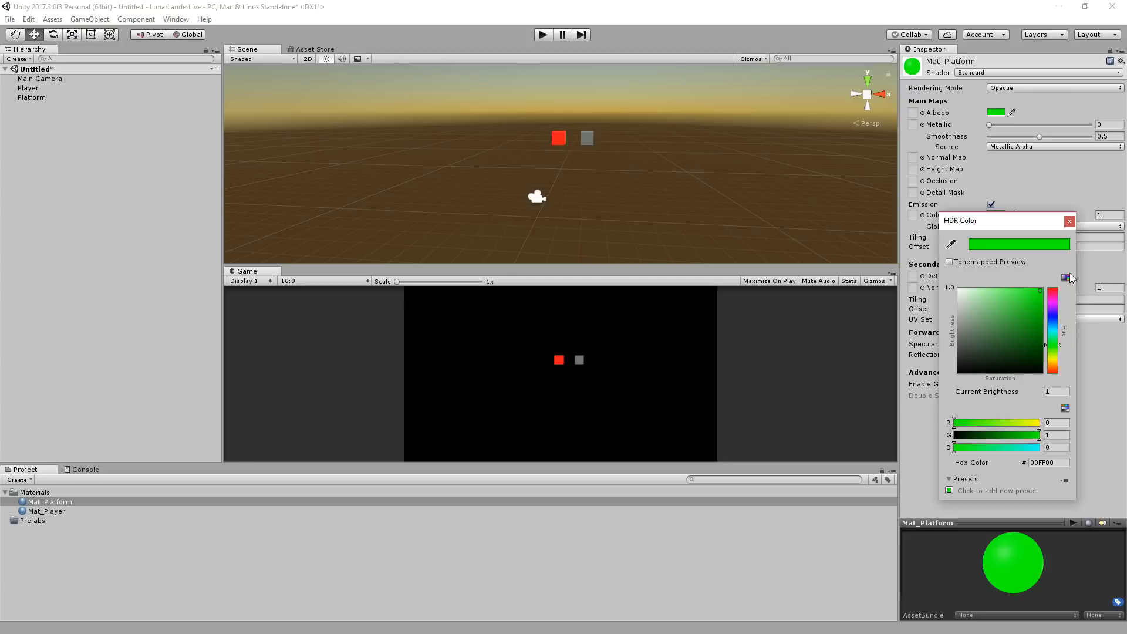
pyautogui.click(1070, 222)
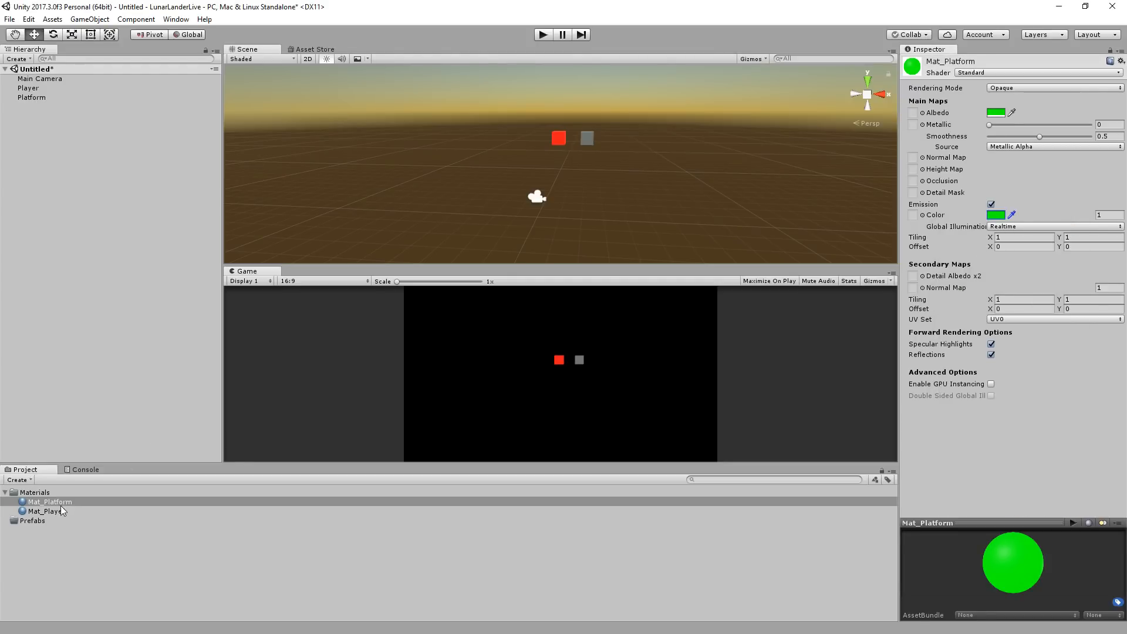
pyautogui.moveTo(58, 502); pyautogui.dragTo(45, 101)
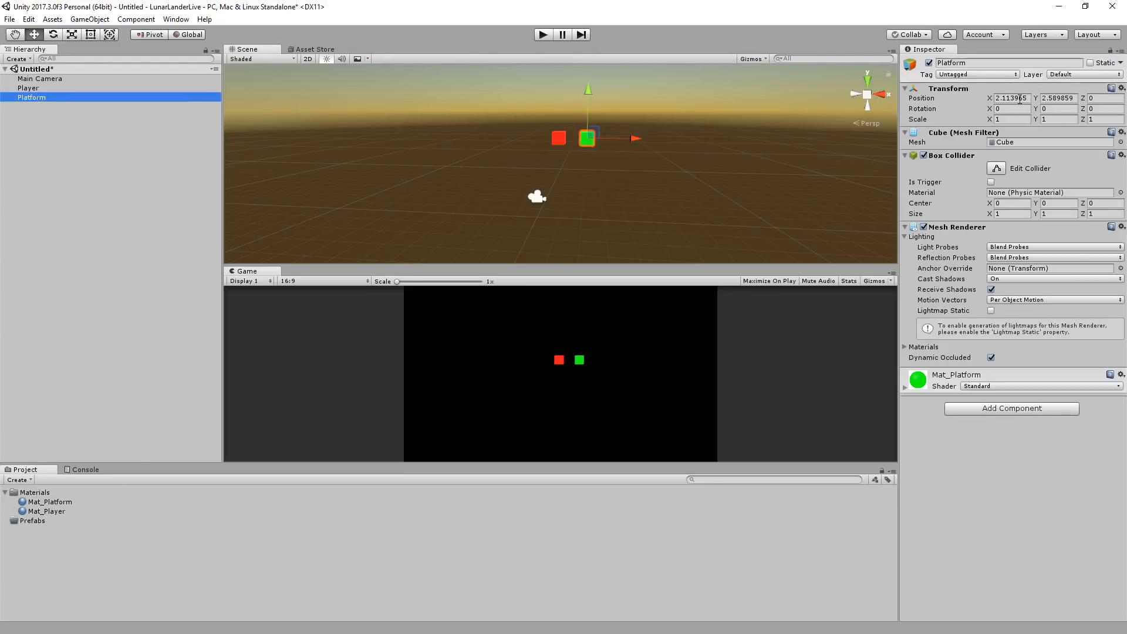
# Step: Set the Platform cube's X and Y position to 0
pyautogui.click(1021, 98)
pyautogui.write('0')
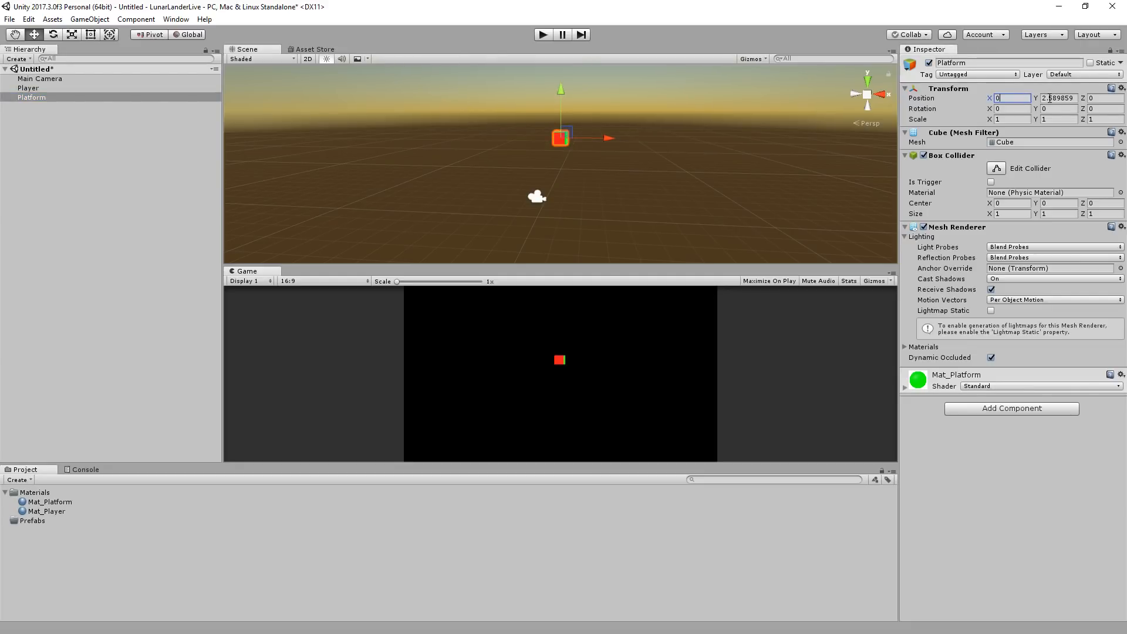
pyautogui.click(1064, 99)
pyautogui.write('0')
pyautogui.hotkey('shift', 'Tab')
pyautogui.press('Tab')
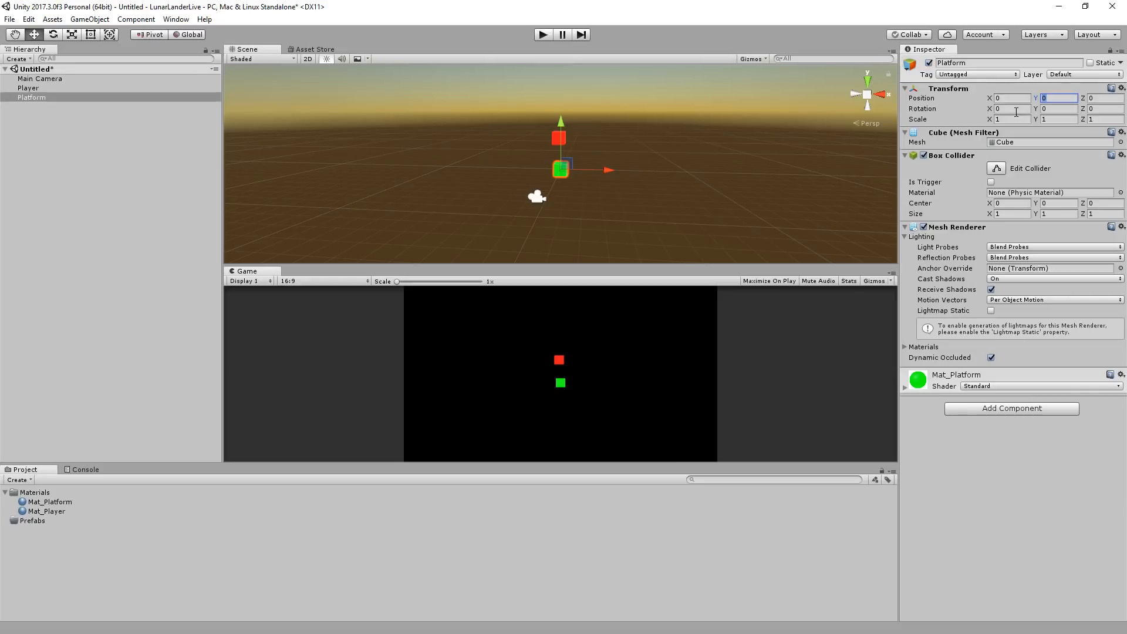
# Step: Scale the Platform cube to 2 in X and 0.5 in Y
pyautogui.scroll(2, 572, 159)
pyautogui.click(1056, 119)
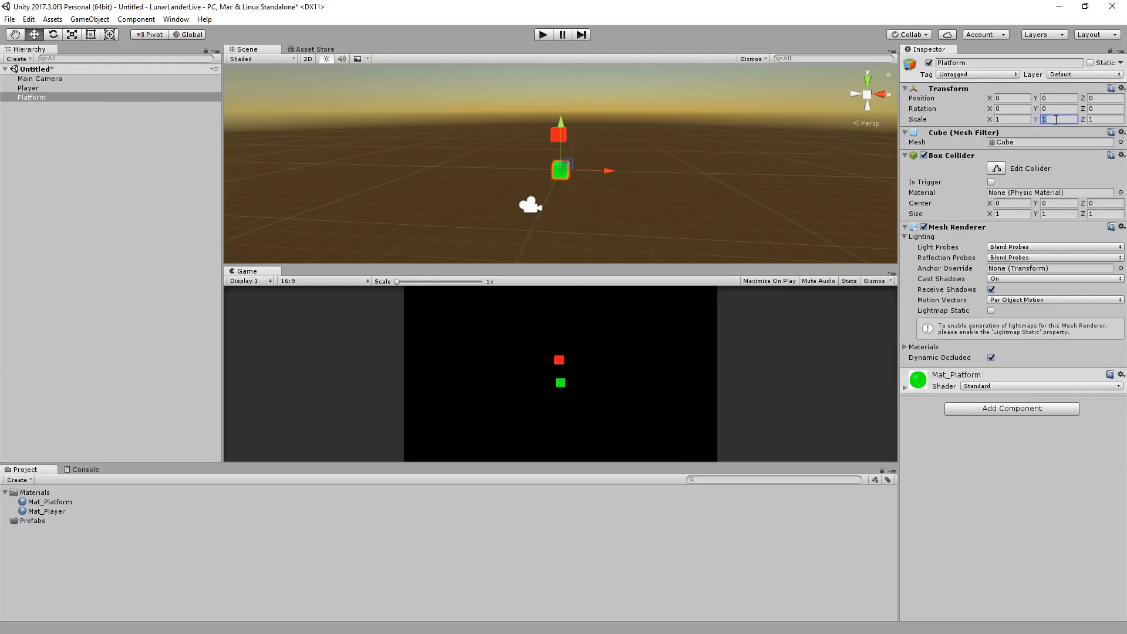
pyautogui.write('.5')
pyautogui.click(1021, 119)
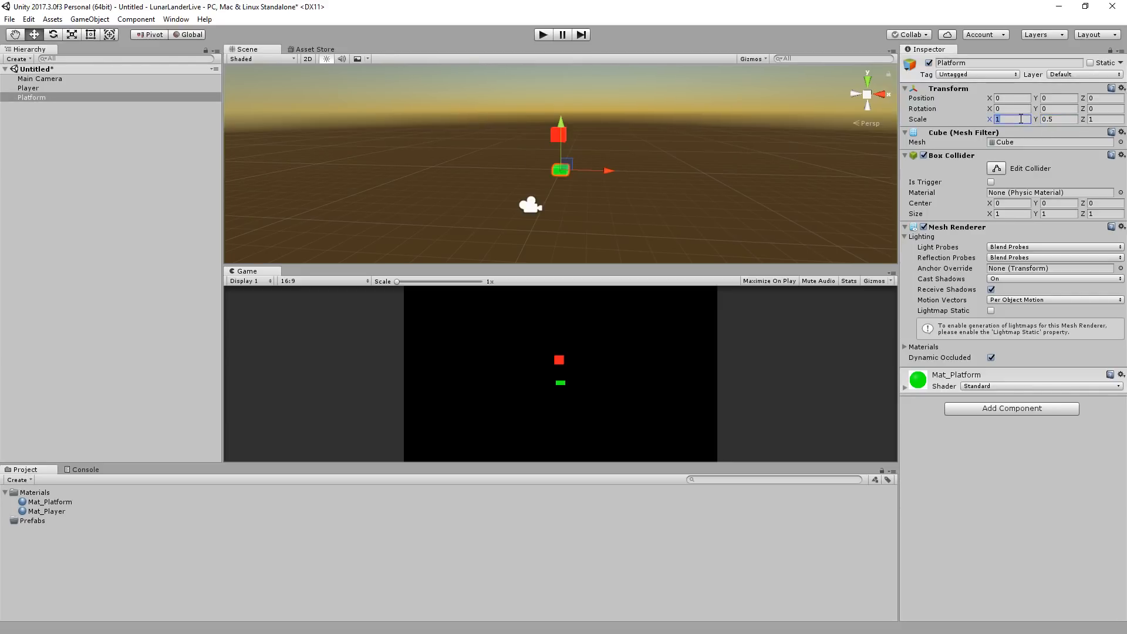
pyautogui.write('2')
# Step: Create prefabs from the Platform and Player objects in the Prefabs folder
pyautogui.click(44, 98)
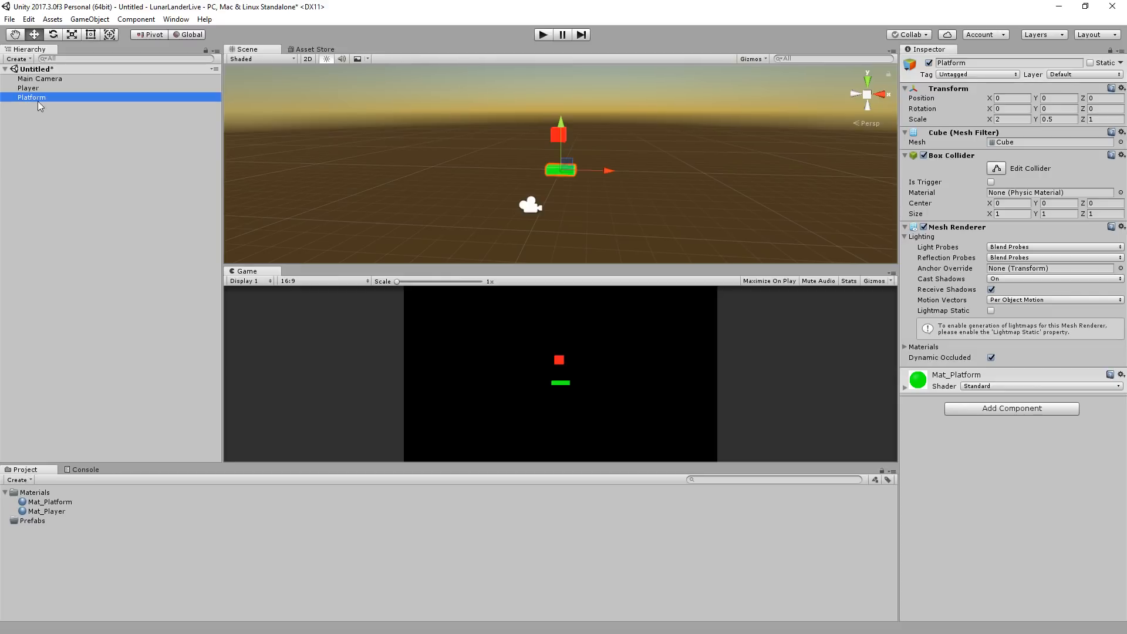
pyautogui.moveTo(37, 98); pyautogui.dragTo(36, 521)
pyautogui.moveTo(28, 99); pyautogui.dragTo(42, 520)
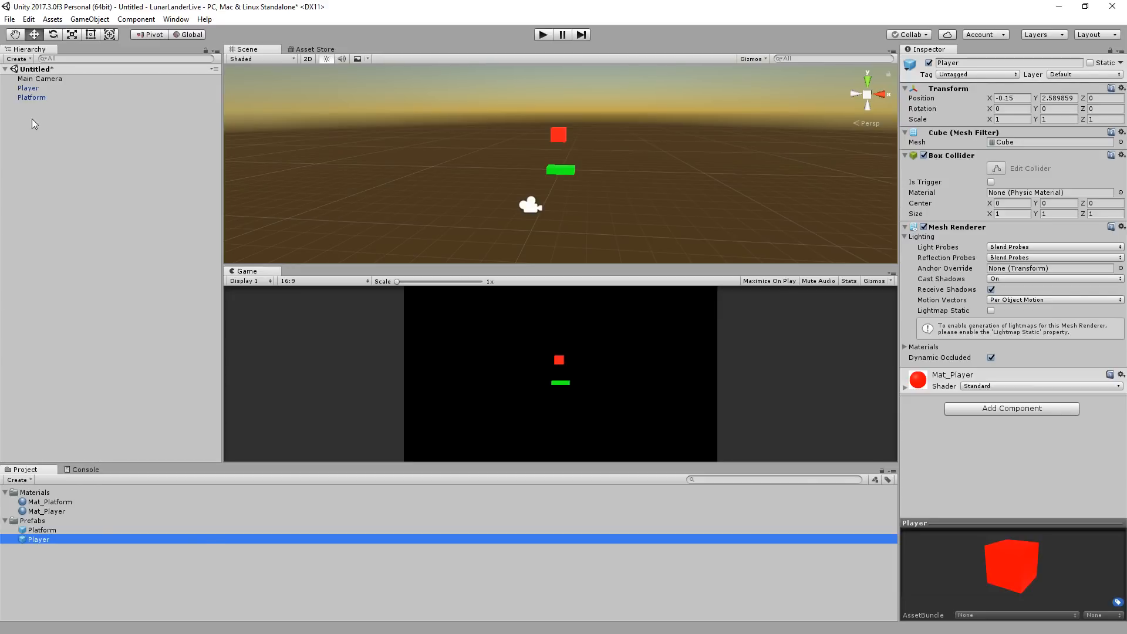
# Step: Inspect the Mat_Player material settings on the Player object
pyautogui.click(35, 89)
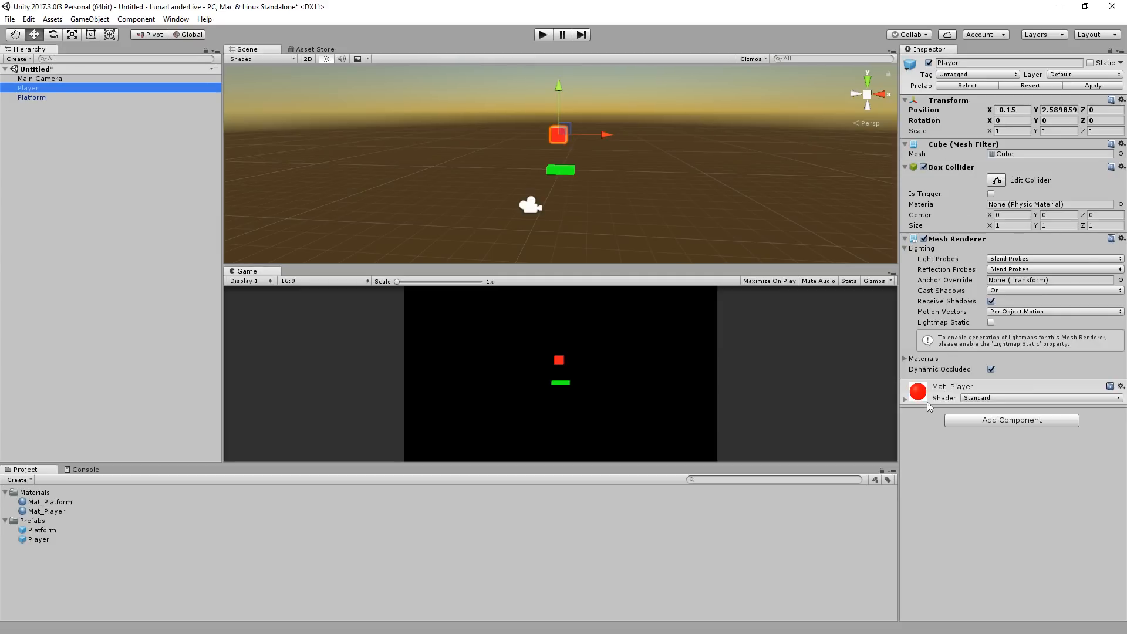
pyautogui.click(905, 401)
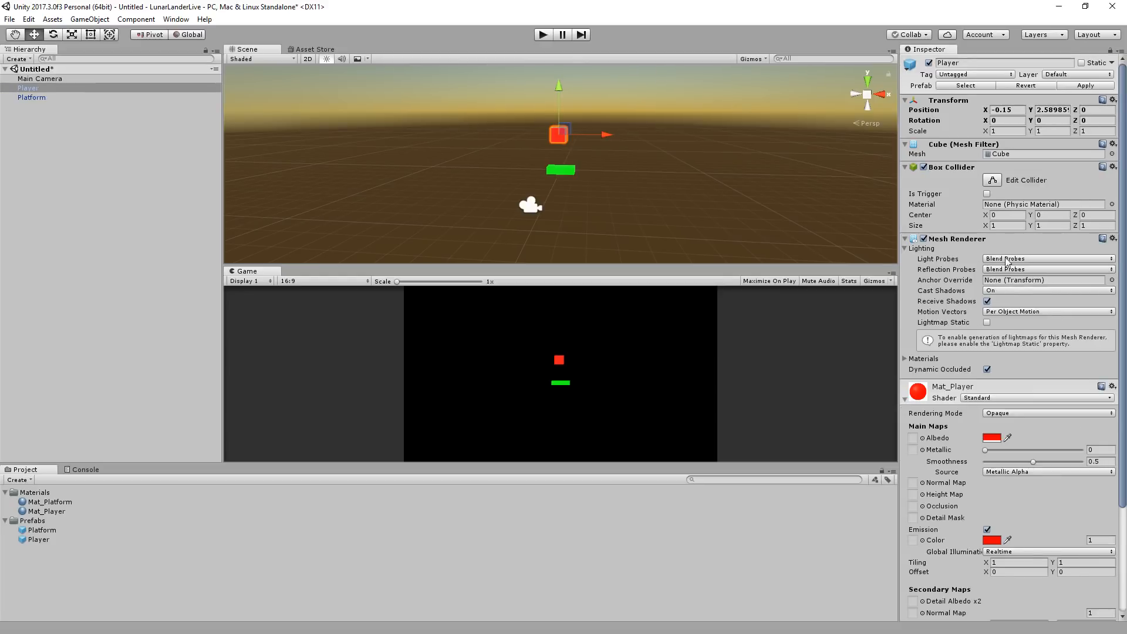
pyautogui.click(905, 399)
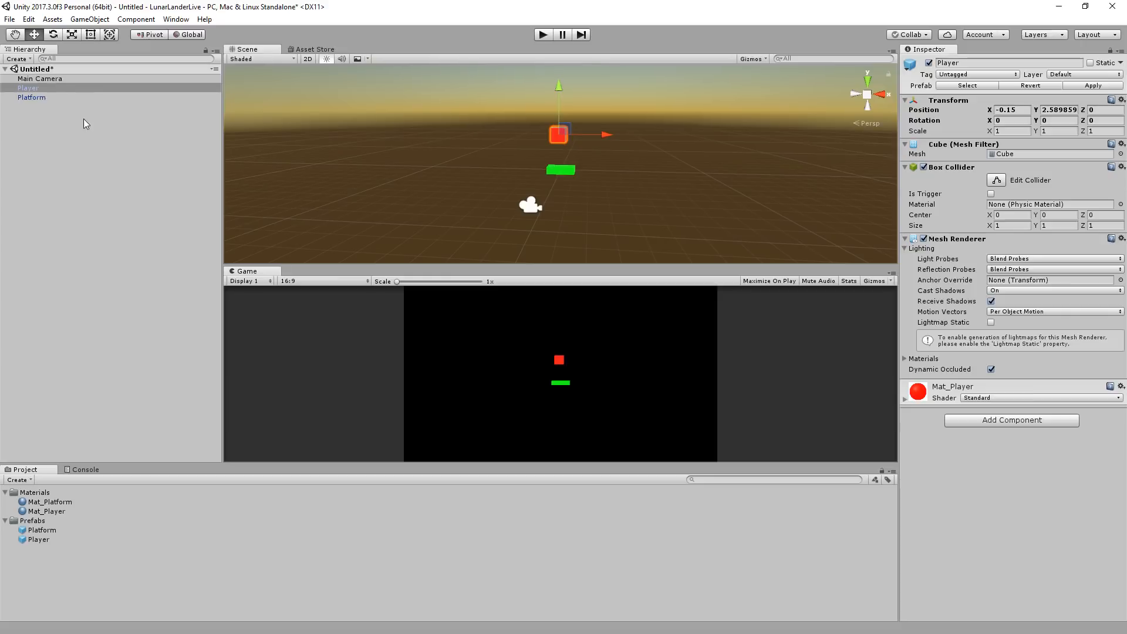
# Step: In a 2D Scene view, move the Platform to about X -15.8, Y 6.61 and the Player onto it at about X -15.8, Y 7.51
pyautogui.click(42, 97)
pyautogui.moveTo(608, 171); pyautogui.dragTo(538, 172)
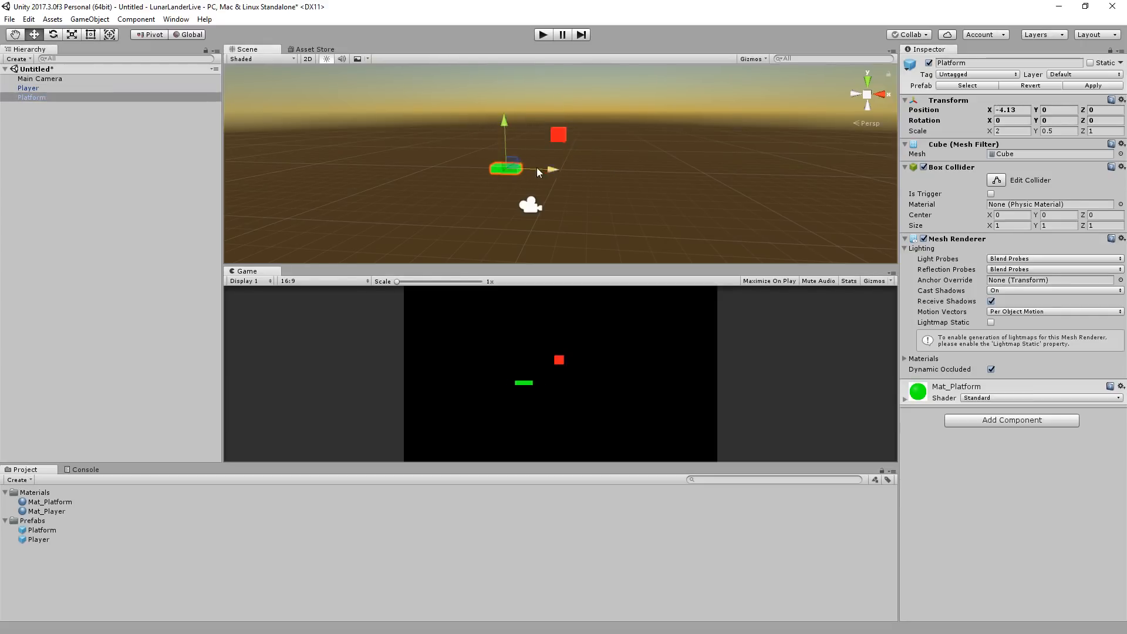
pyautogui.click(308, 59)
pyautogui.press('t')
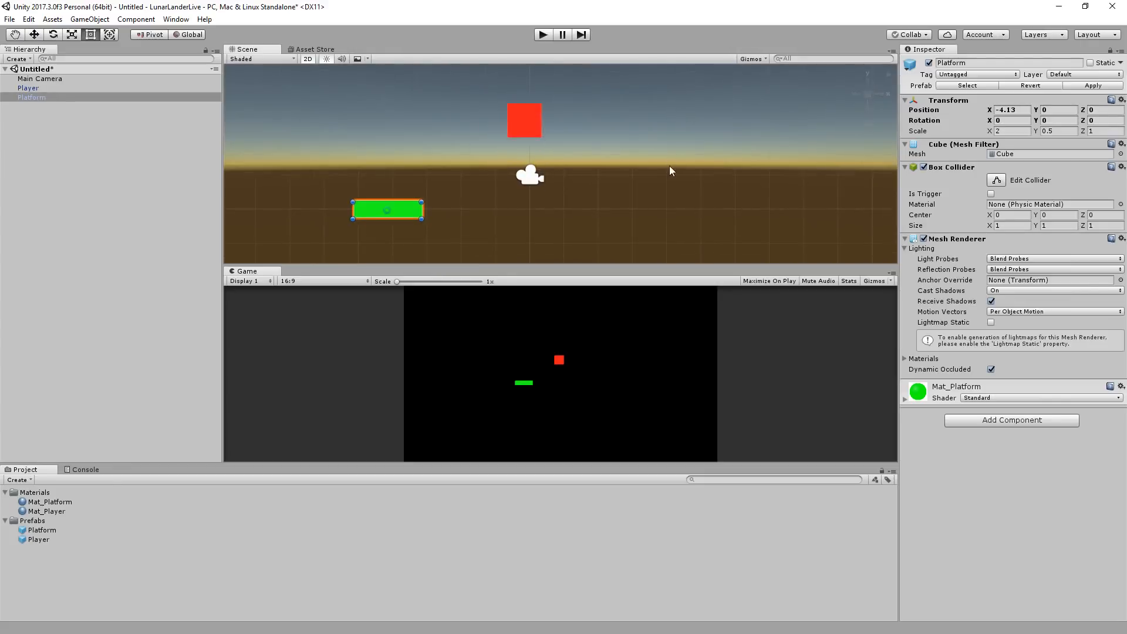
pyautogui.scroll(-6, 669, 166)
pyautogui.moveTo(673, 177)
pyautogui.mouseDown(button='middle')
pyautogui.moveTo(672, 151)
pyautogui.moveTo(664, 173)
pyautogui.mouseUp(button='middle')
pyautogui.moveTo(590, 173); pyautogui.dragTo(484, 117)
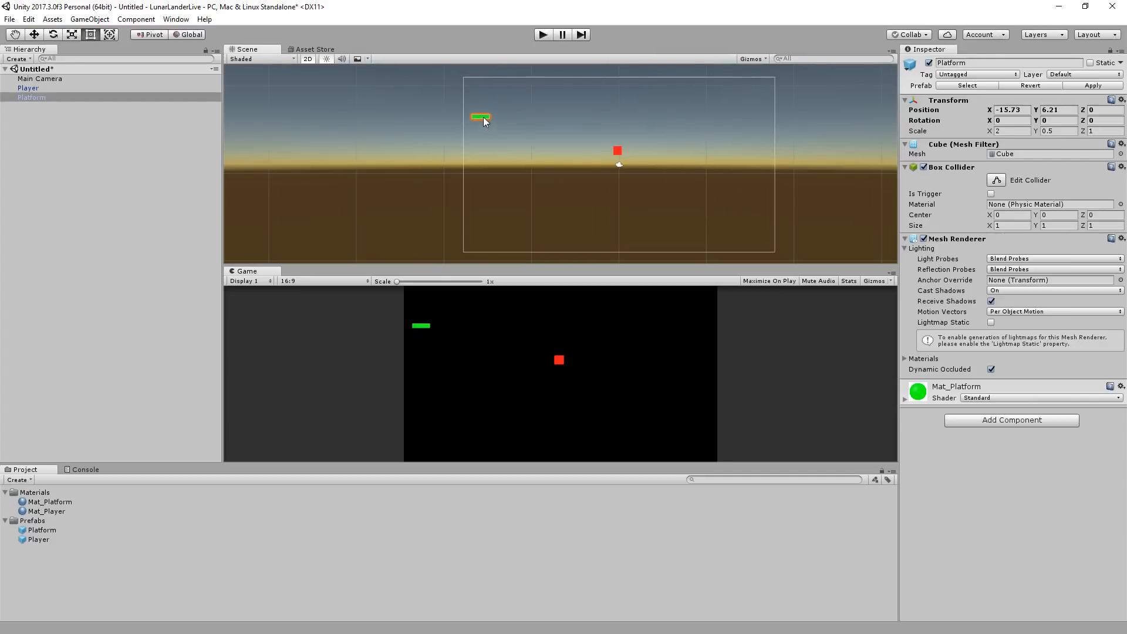
pyautogui.moveTo(618, 149); pyautogui.dragTo(481, 112)
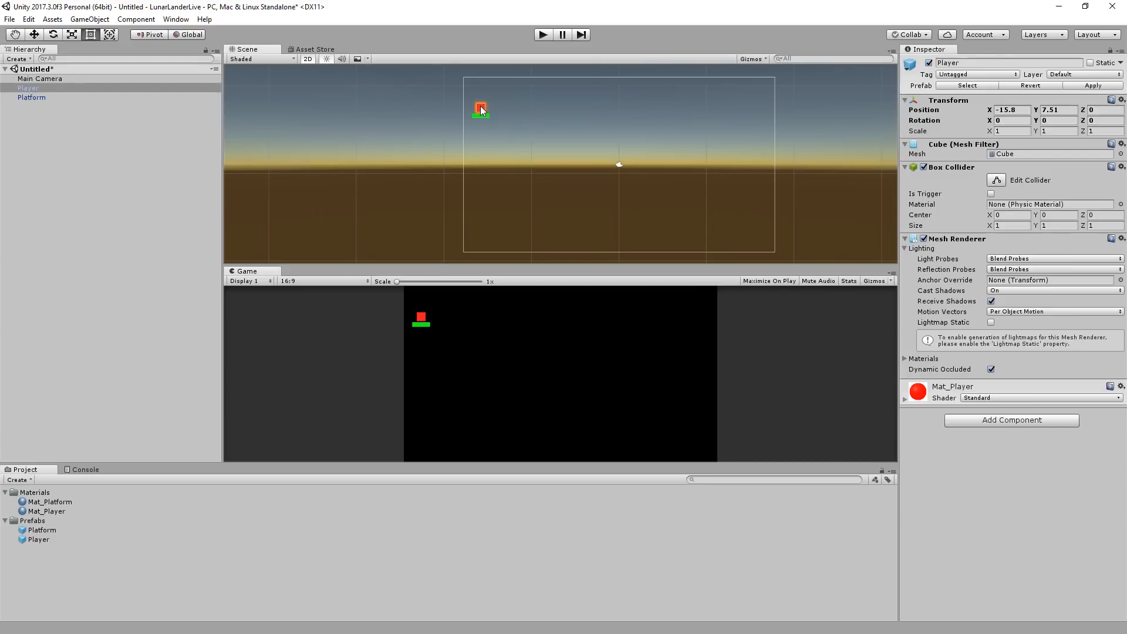
pyautogui.click(32, 97)
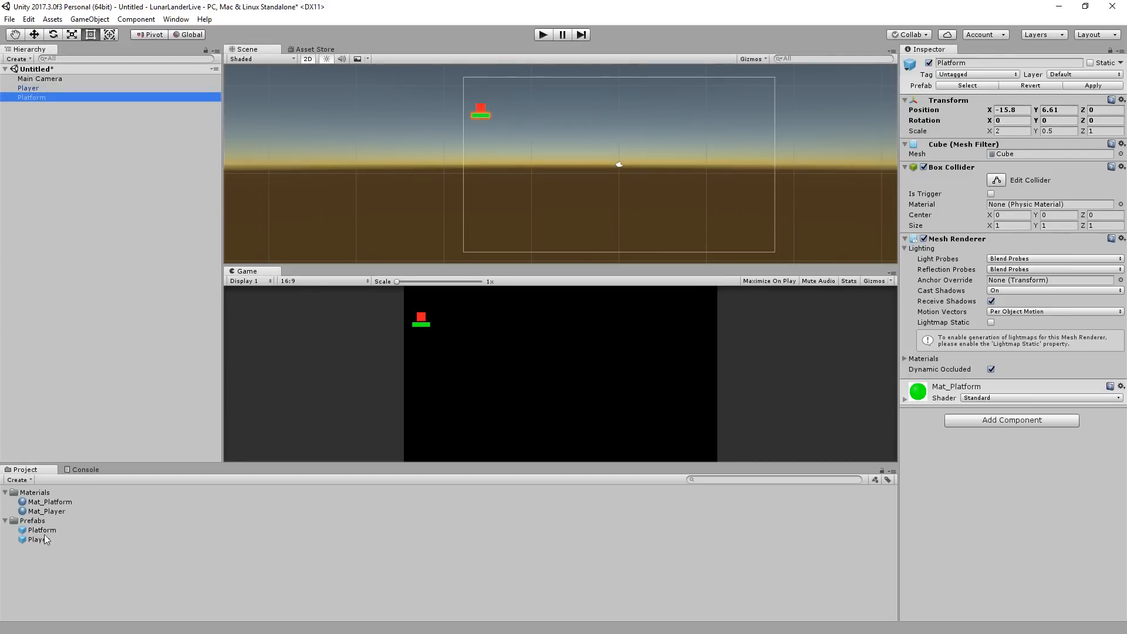
# Step: Place a second Platform prefab in the camera frame's lower-right area, about X 12.69, Y -6.46, and rename it GoalPlatform
pyautogui.moveTo(41, 530); pyautogui.dragTo(730, 231)
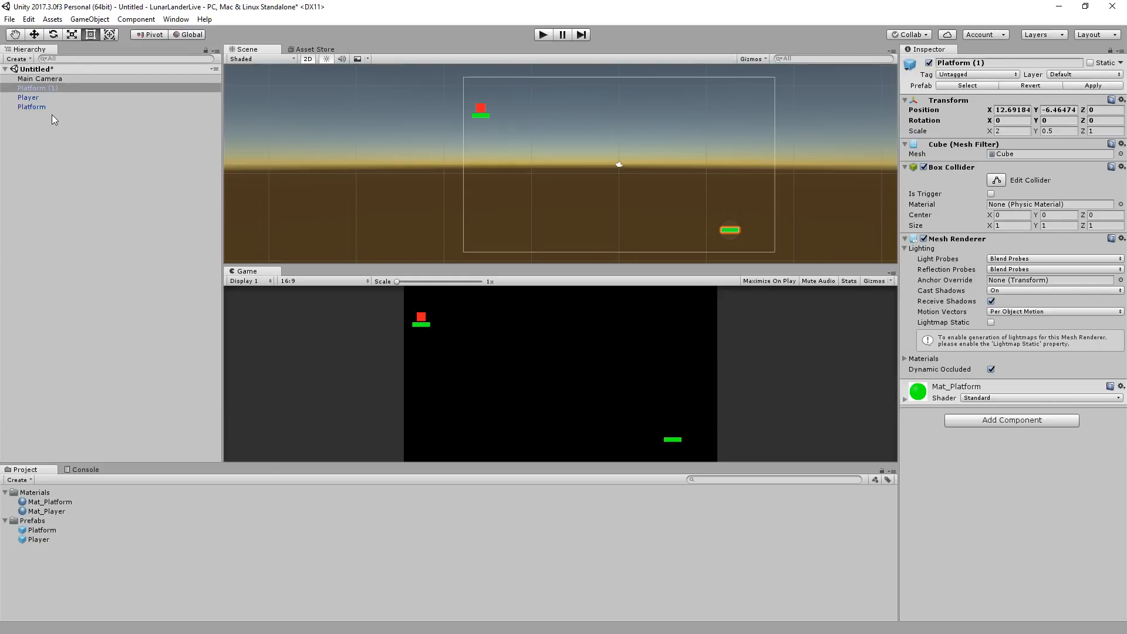
pyautogui.click(40, 89)
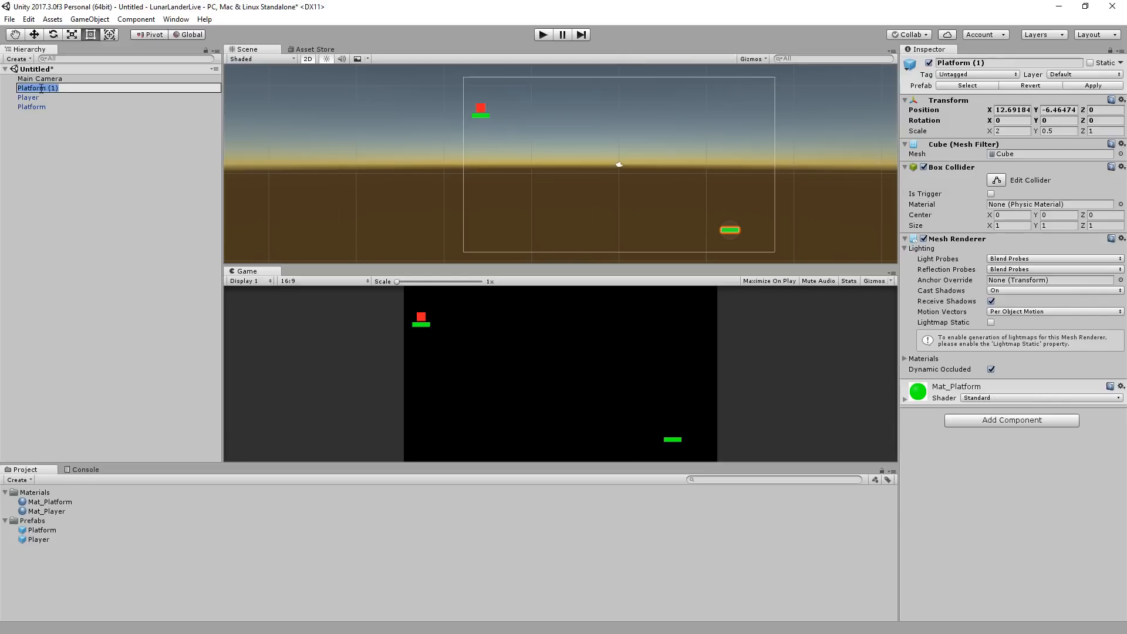
pyautogui.write('GoalPlatform')
pyautogui.press('Return')
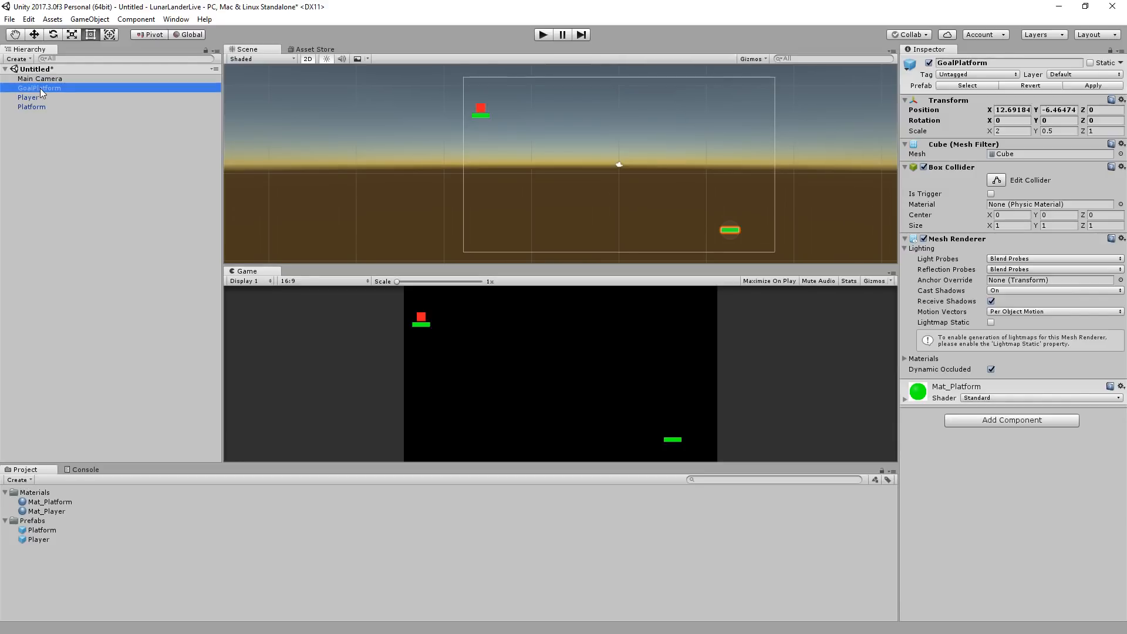
# Step: Rename the original Platform object under the Player as StartPlatform
pyautogui.click(35, 107)
pyautogui.click(35, 107)
pyautogui.write('S')
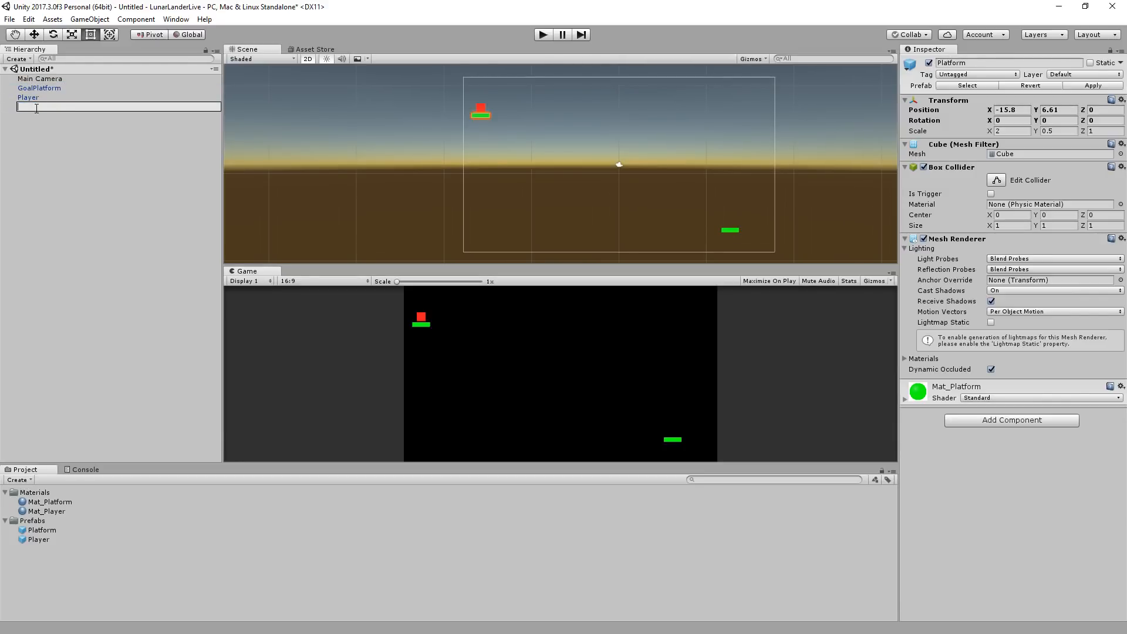
pyautogui.write('StartPlatform')
pyautogui.press('Return')
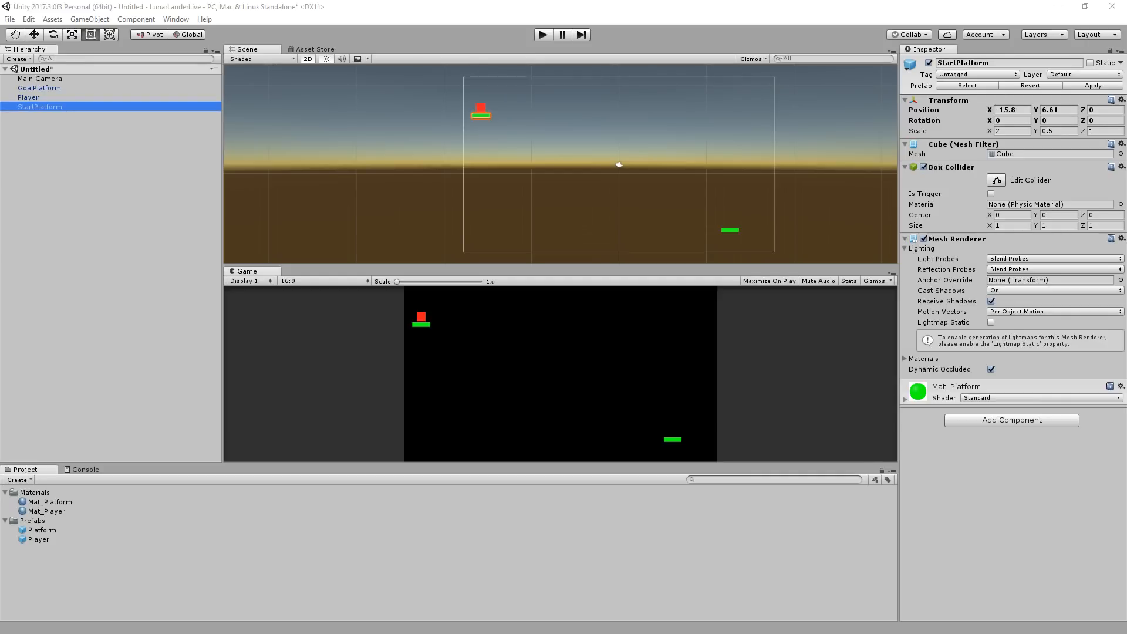
# Step: Play-test the Unity scene to check the player and both platforms in the game view, and stop the test
pyautogui.click(544, 34)
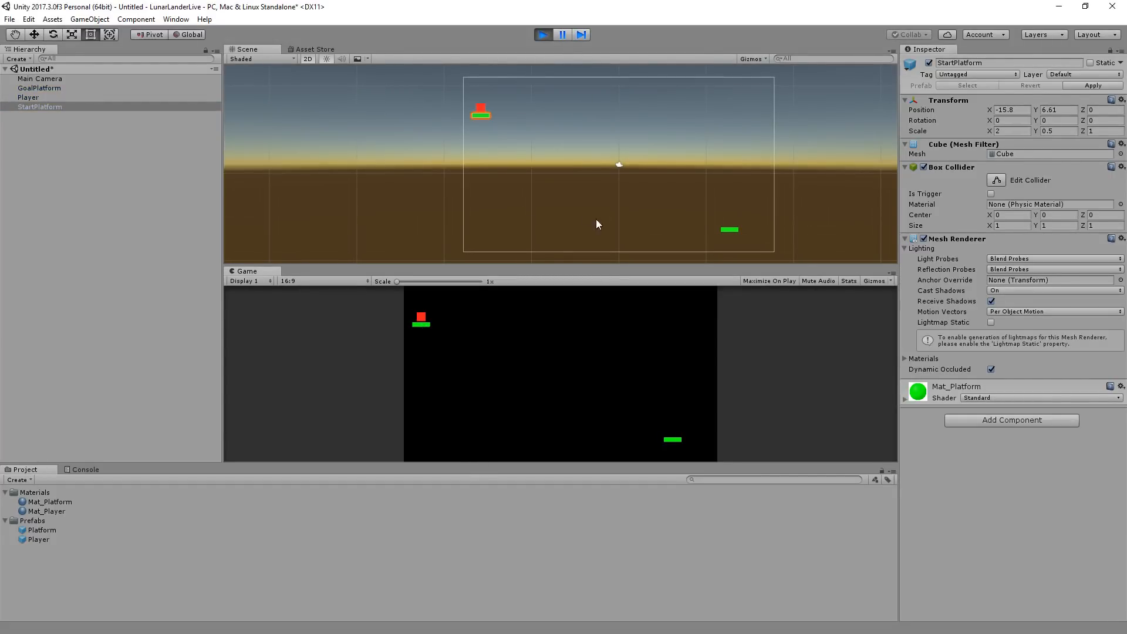
pyautogui.click(543, 35)
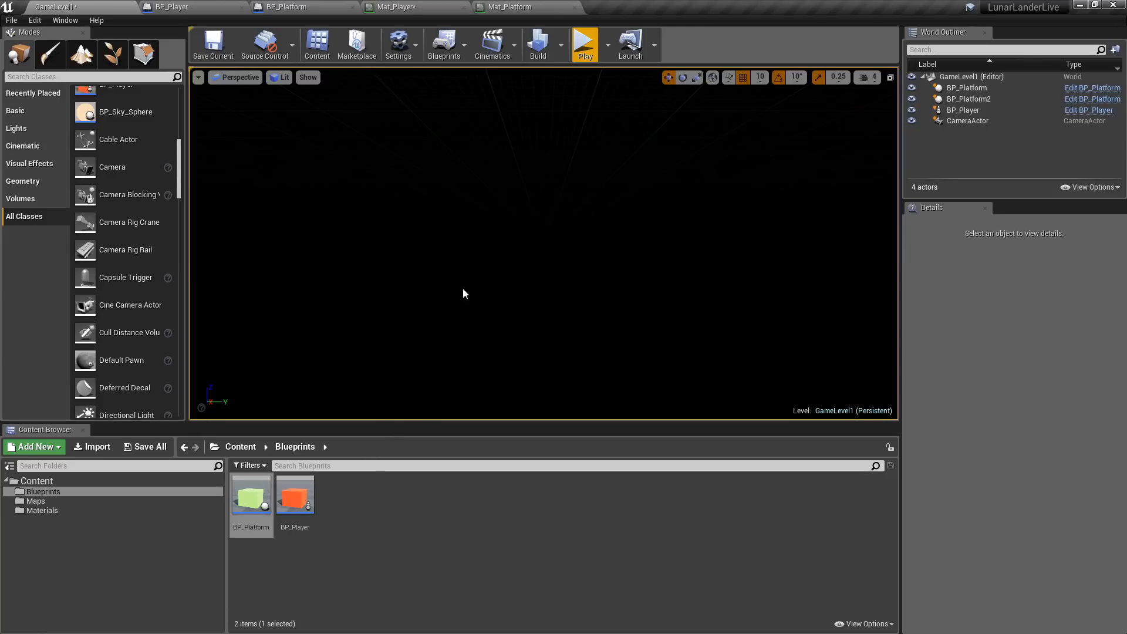
# Step: Switch to Unreal Editor, play-test GameLevel1 briefly, release the mouse from the game and end the session
pyautogui.hotkey('alt', 'p')
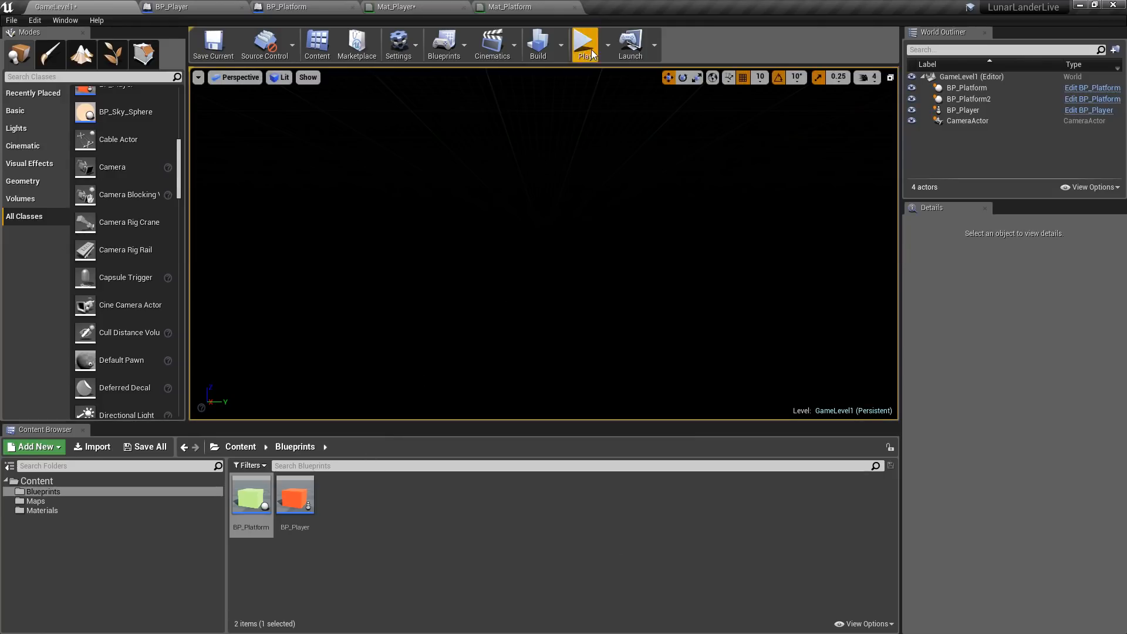
pyautogui.hotkey('shift', 'F1')
pyautogui.press('Escape')
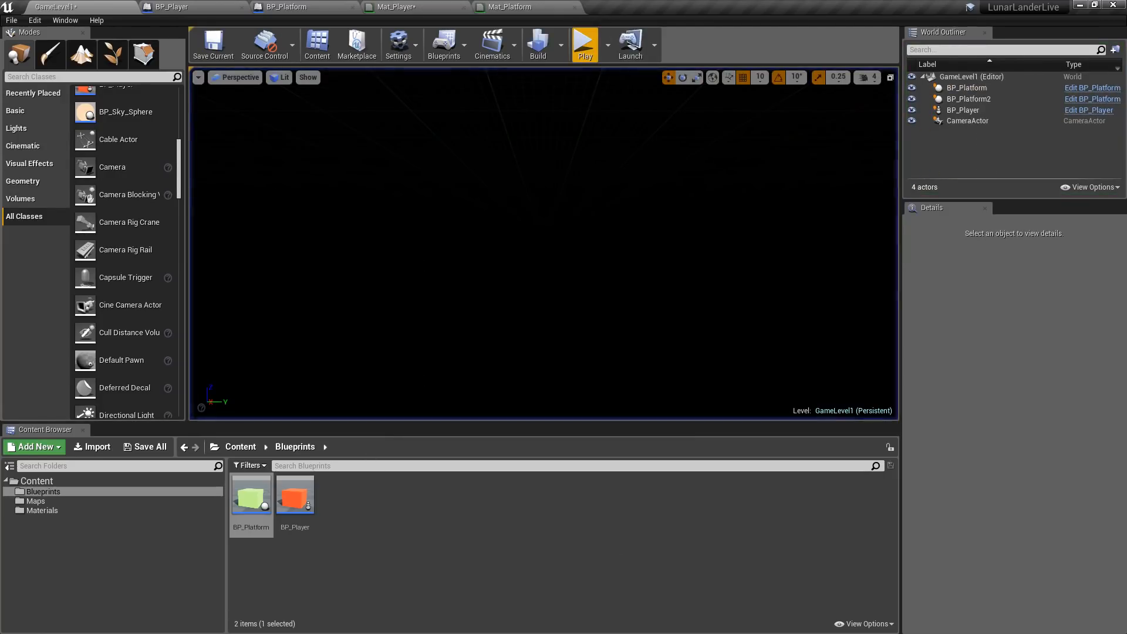